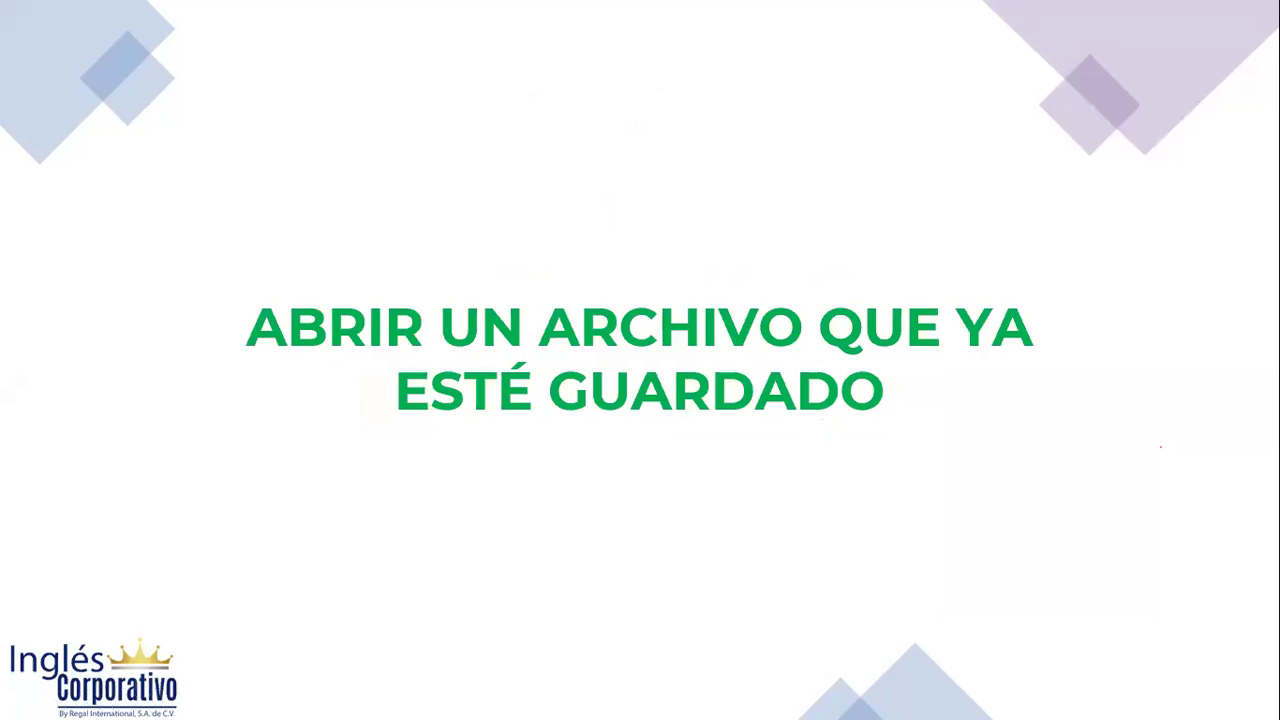
pyautogui.press('Right')
pyautogui.press('Left')
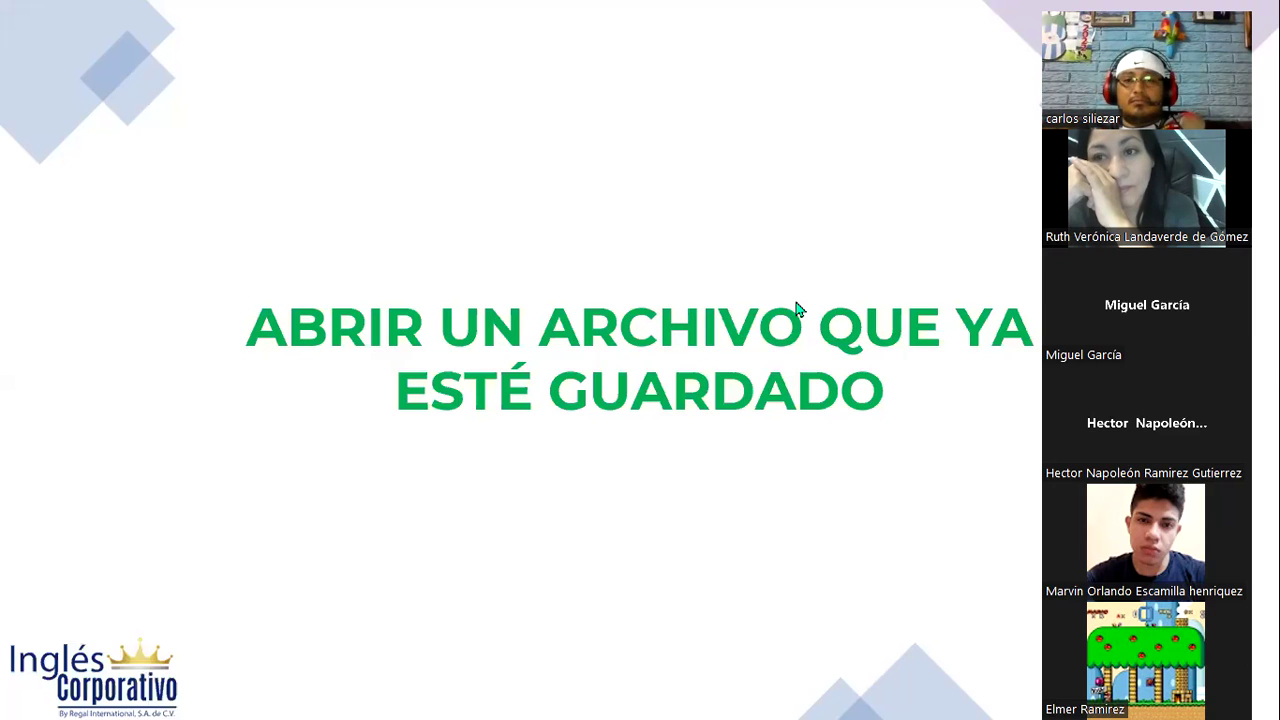
pyautogui.press('Escape')
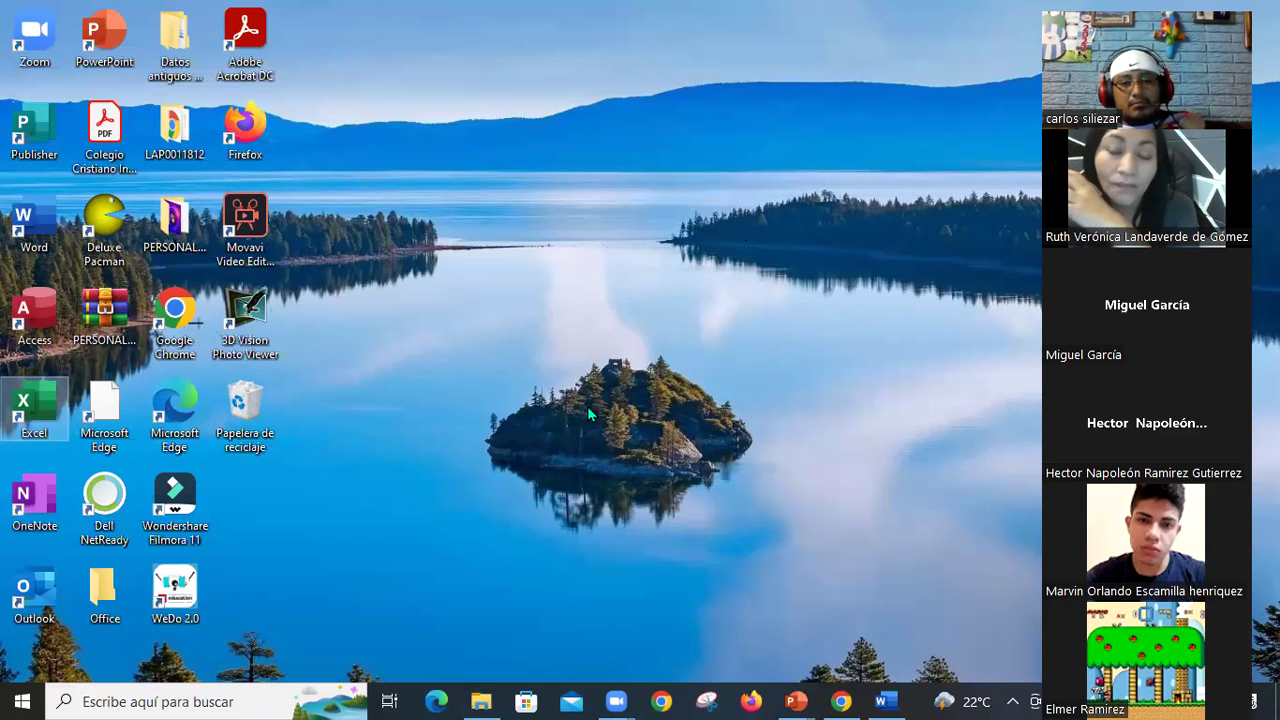
pyautogui.click(22, 700)
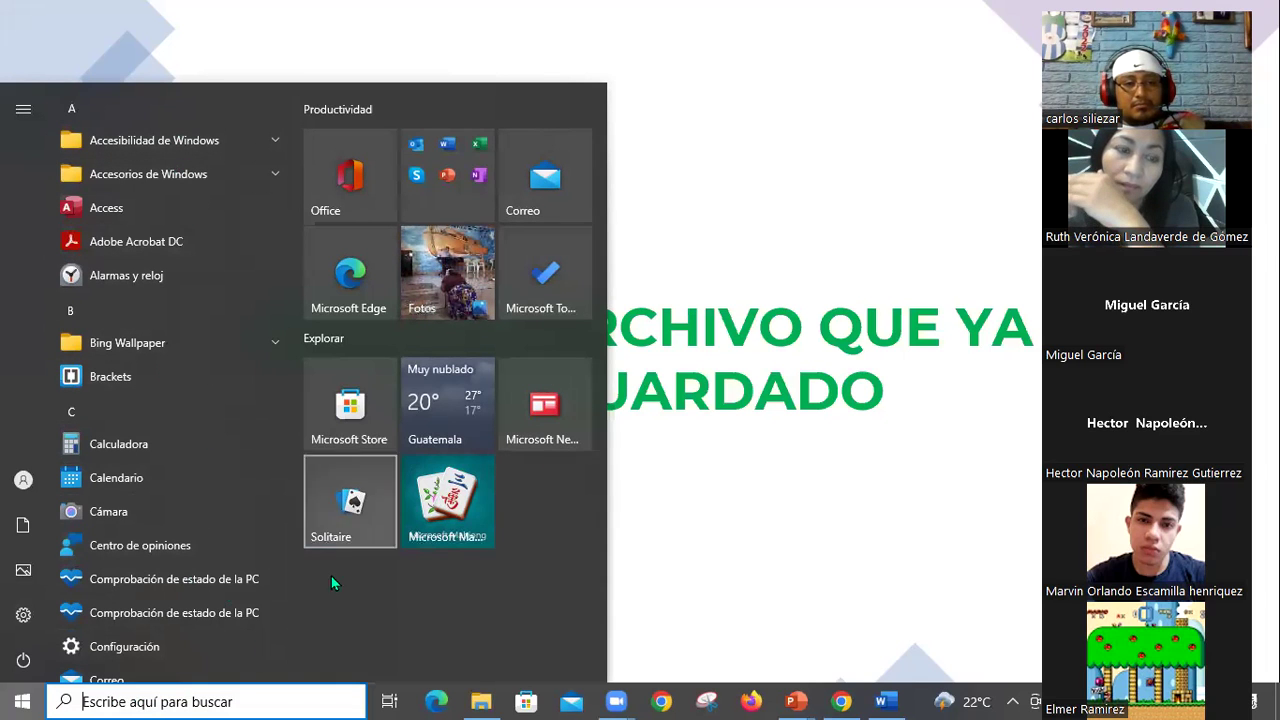
pyautogui.click(168, 703)
pyautogui.press('Escape')
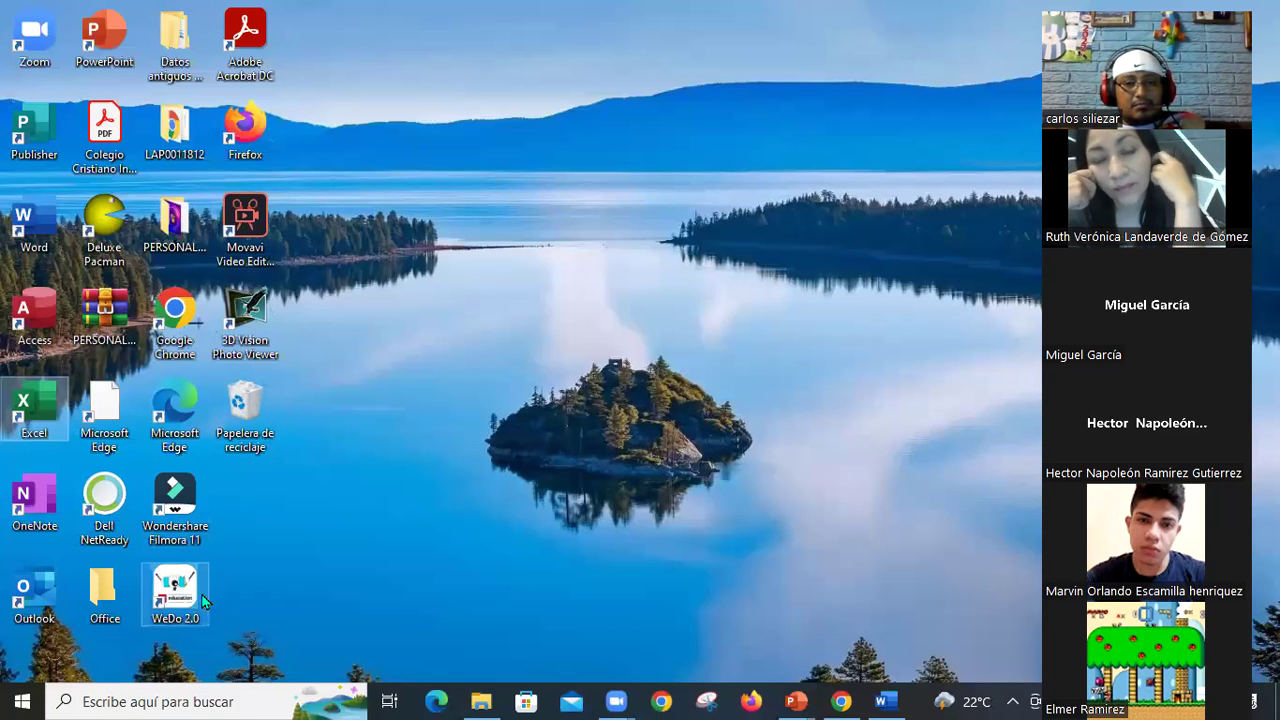
# Search Windows for Excel and look over the application's pinning and file location options
pyautogui.click(197, 703)
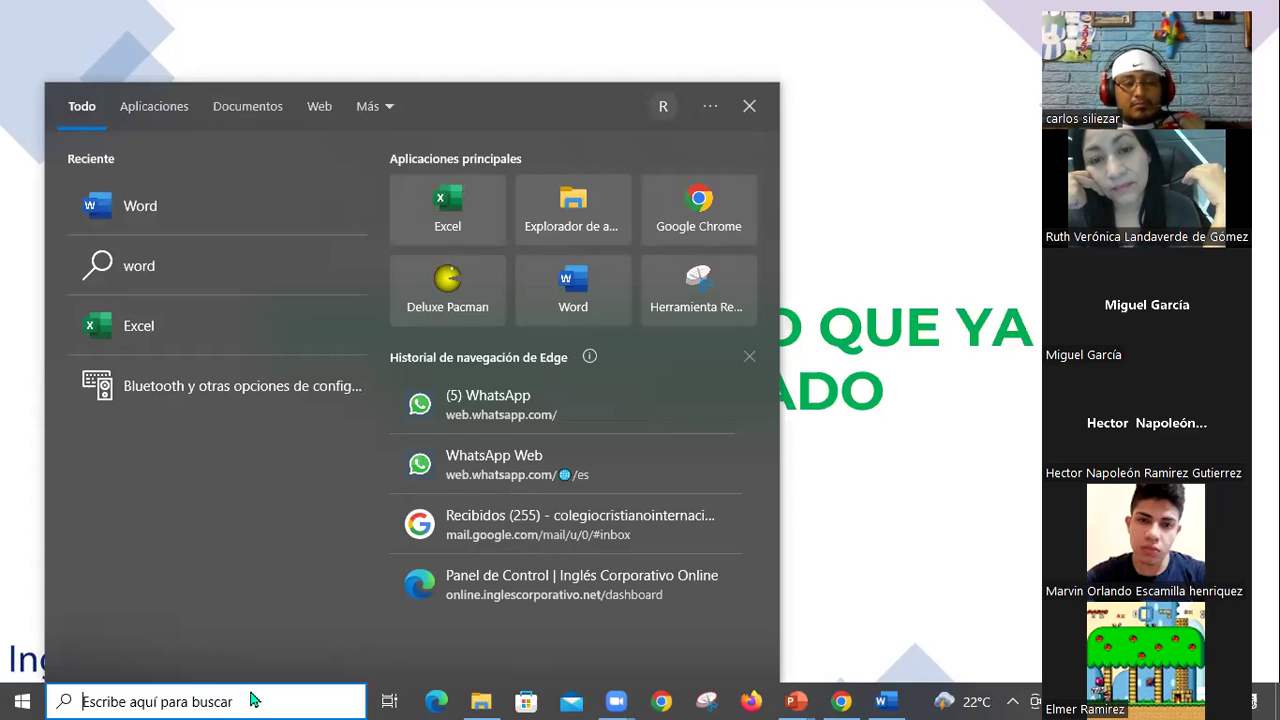
pyautogui.write('excel')
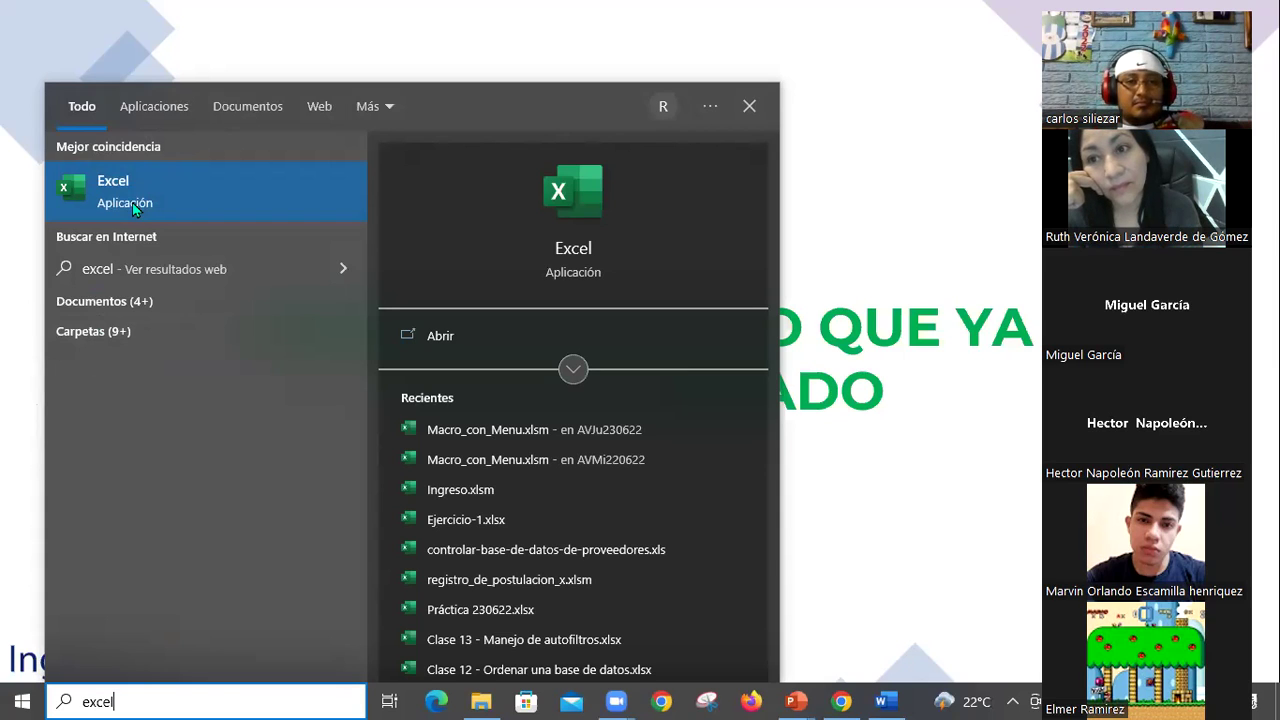
pyautogui.rightClick(136, 208)
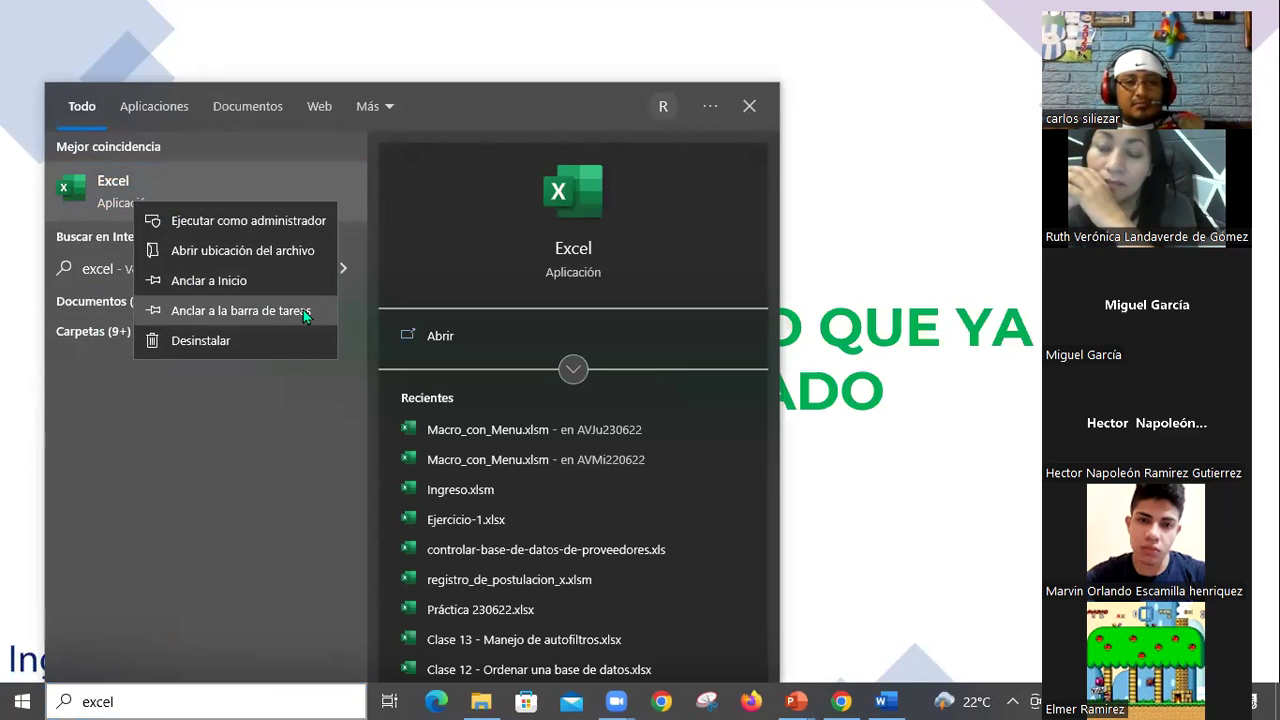
pyautogui.click(287, 258)
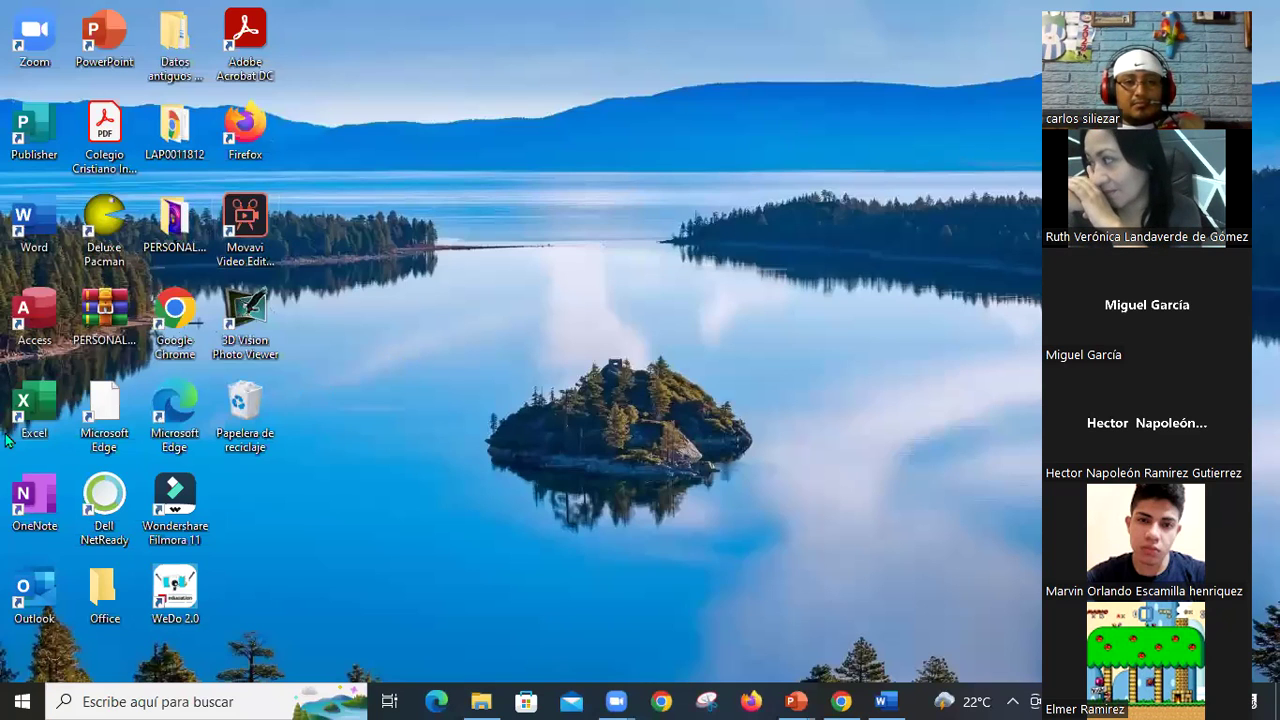
# Delete the Excel shortcut from the desktop by moving it to the Recycle Bin
pyautogui.moveTo(38, 415); pyautogui.dragTo(246, 416)
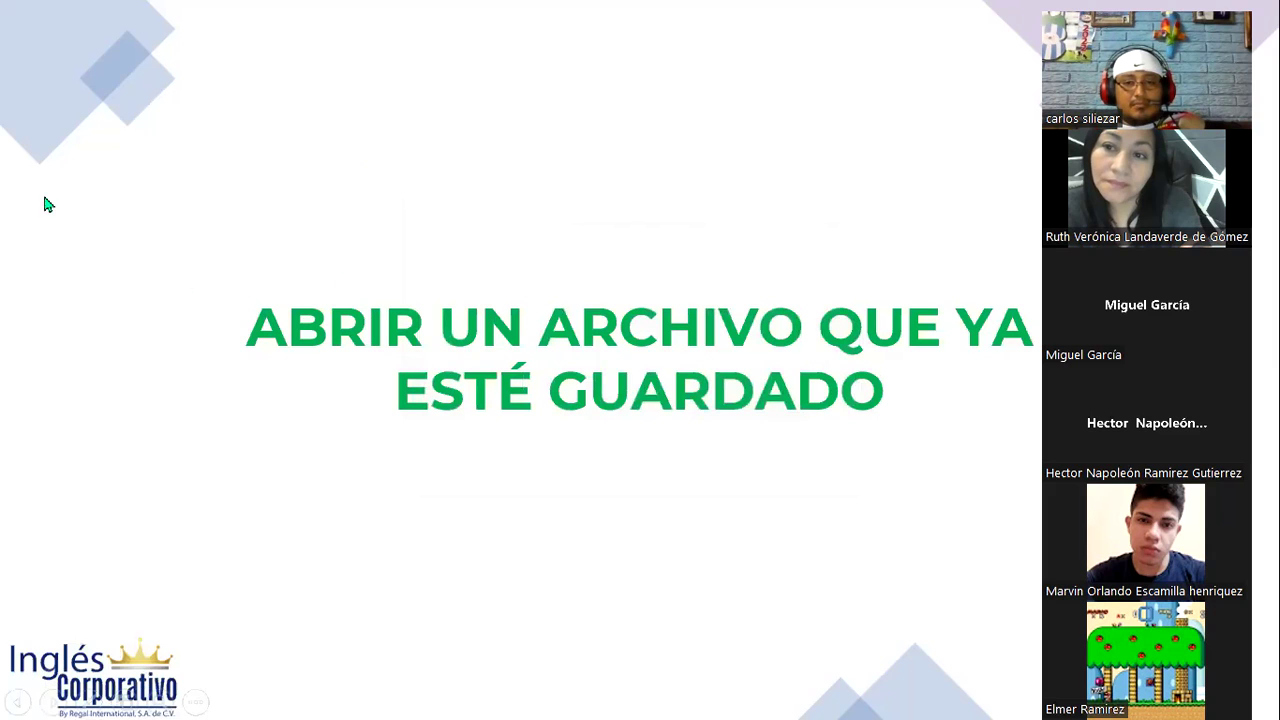
pyautogui.click(329, 235)
pyautogui.click(329, 236)
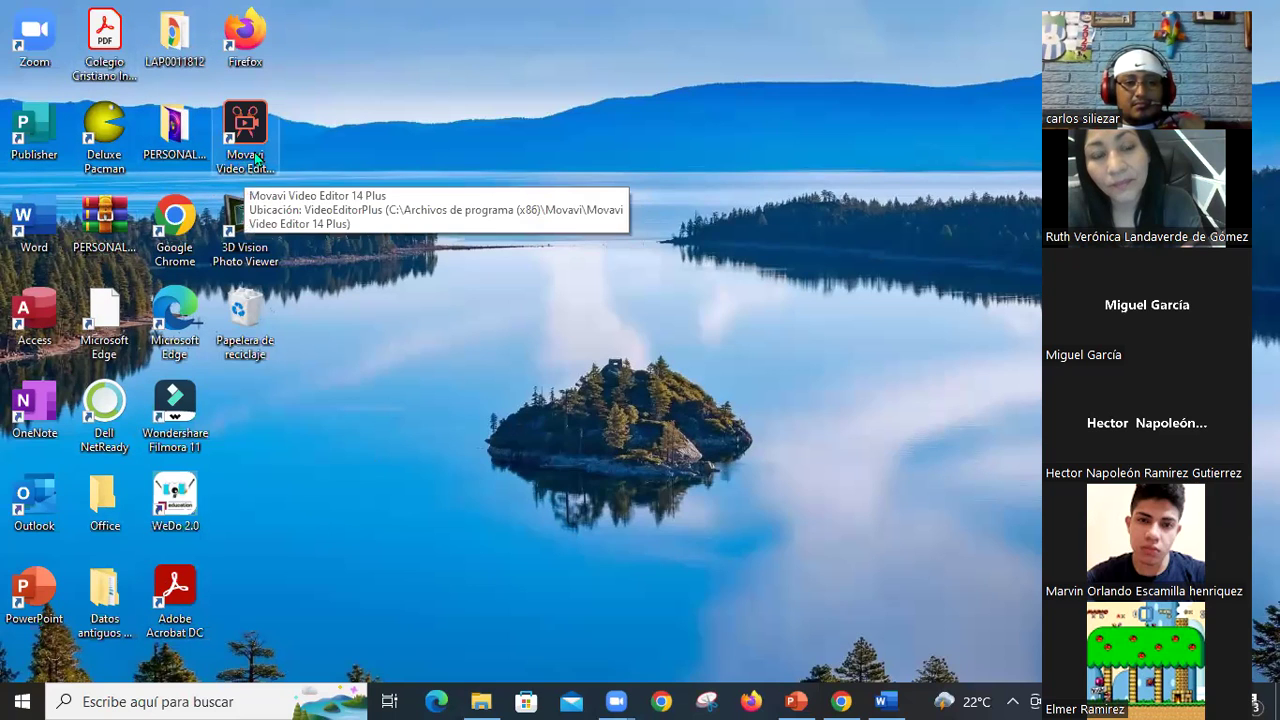
pyautogui.click(18, 700)
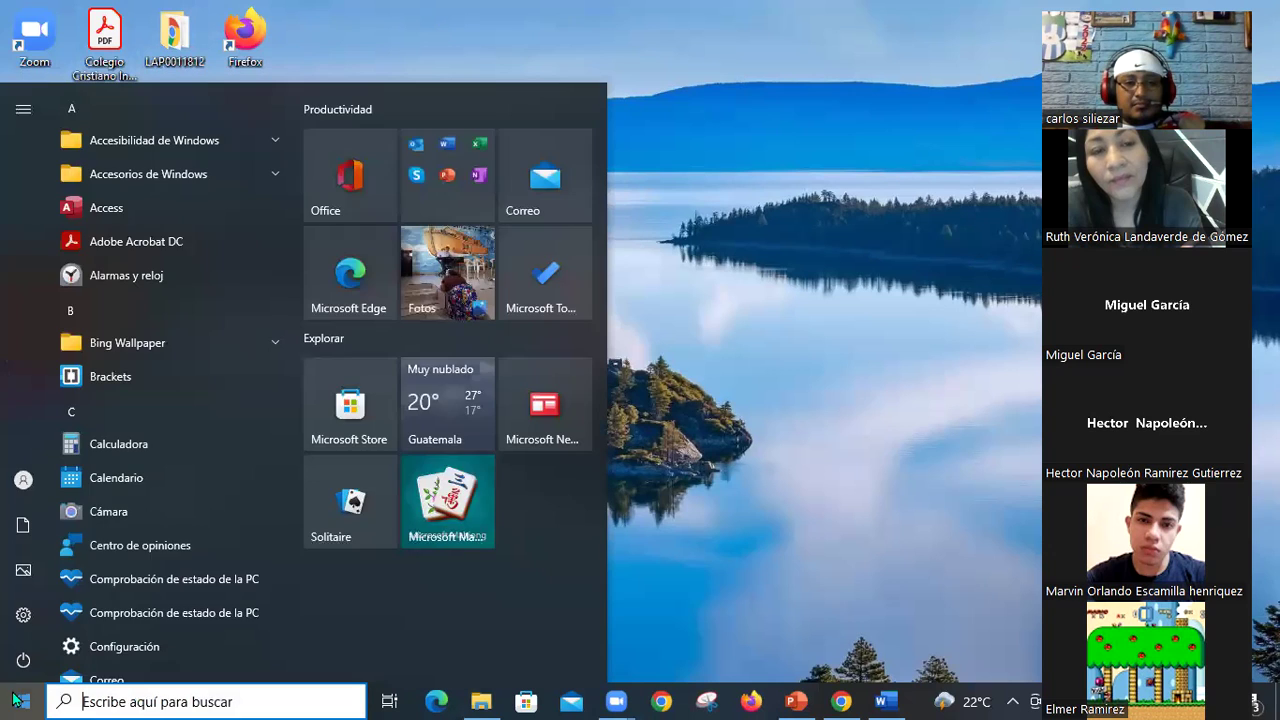
pyautogui.click(683, 461)
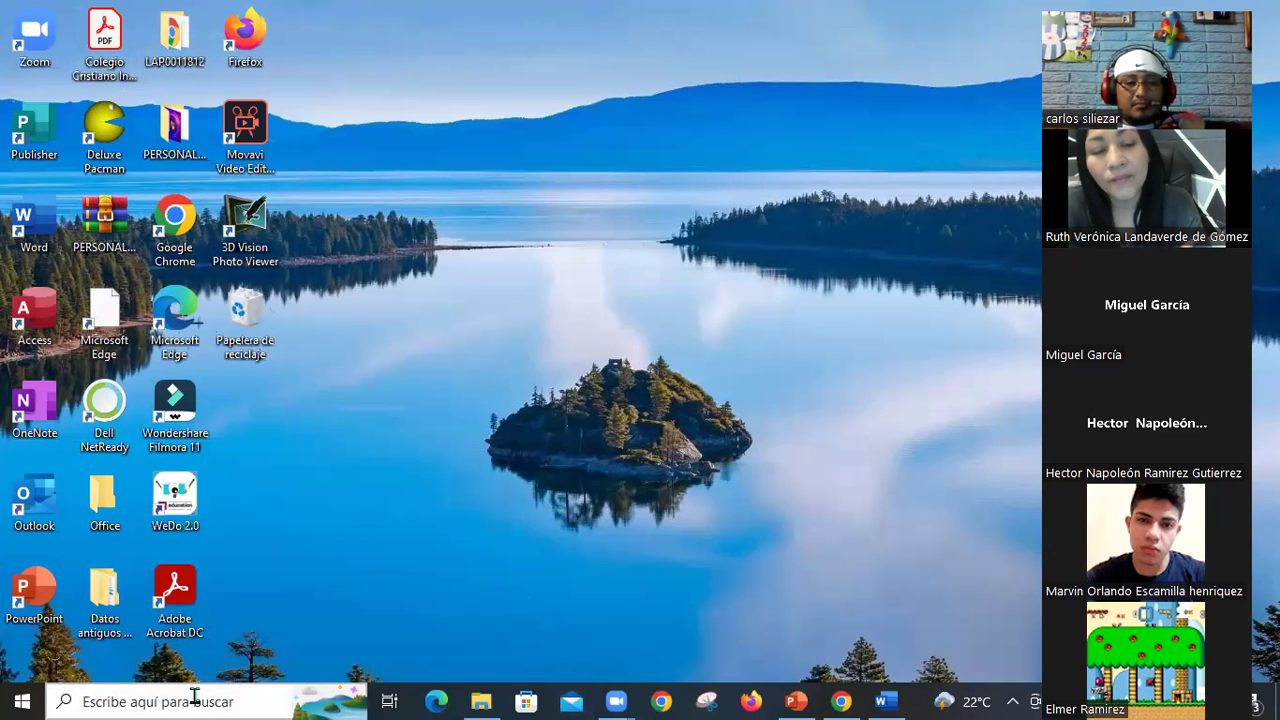
pyautogui.press('super+r')
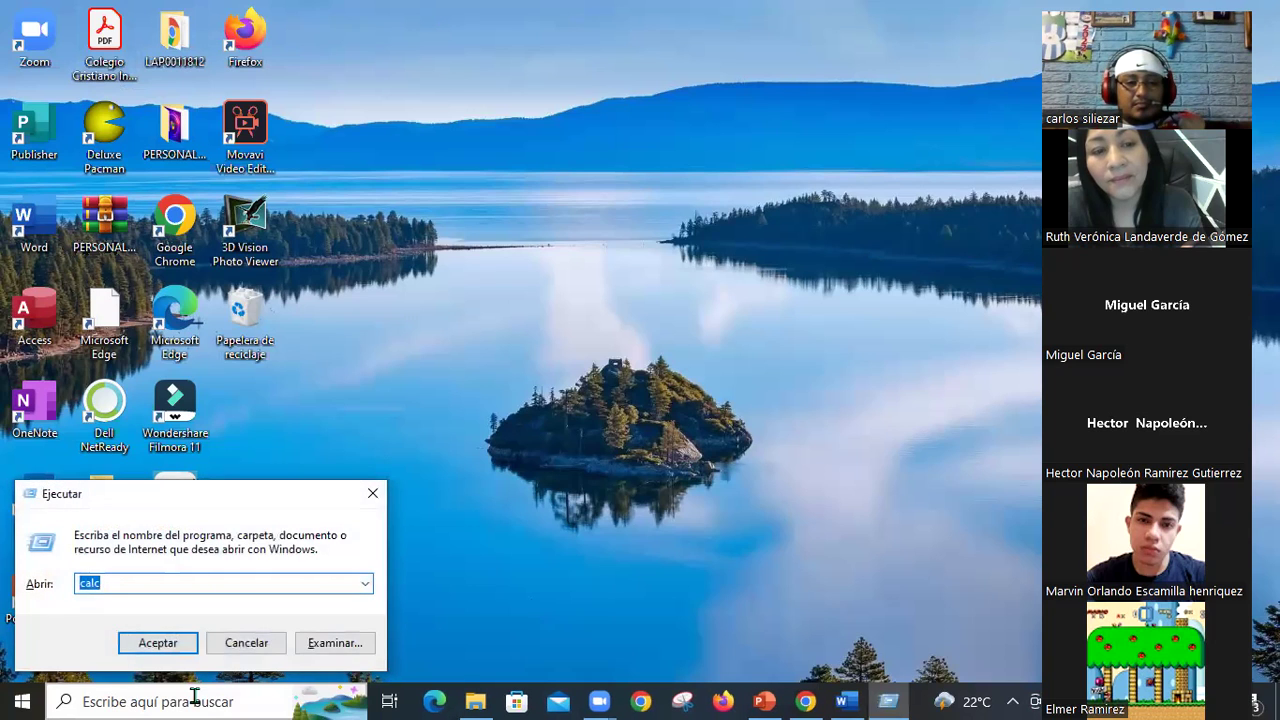
pyautogui.write('excel')
pyautogui.press('Return')
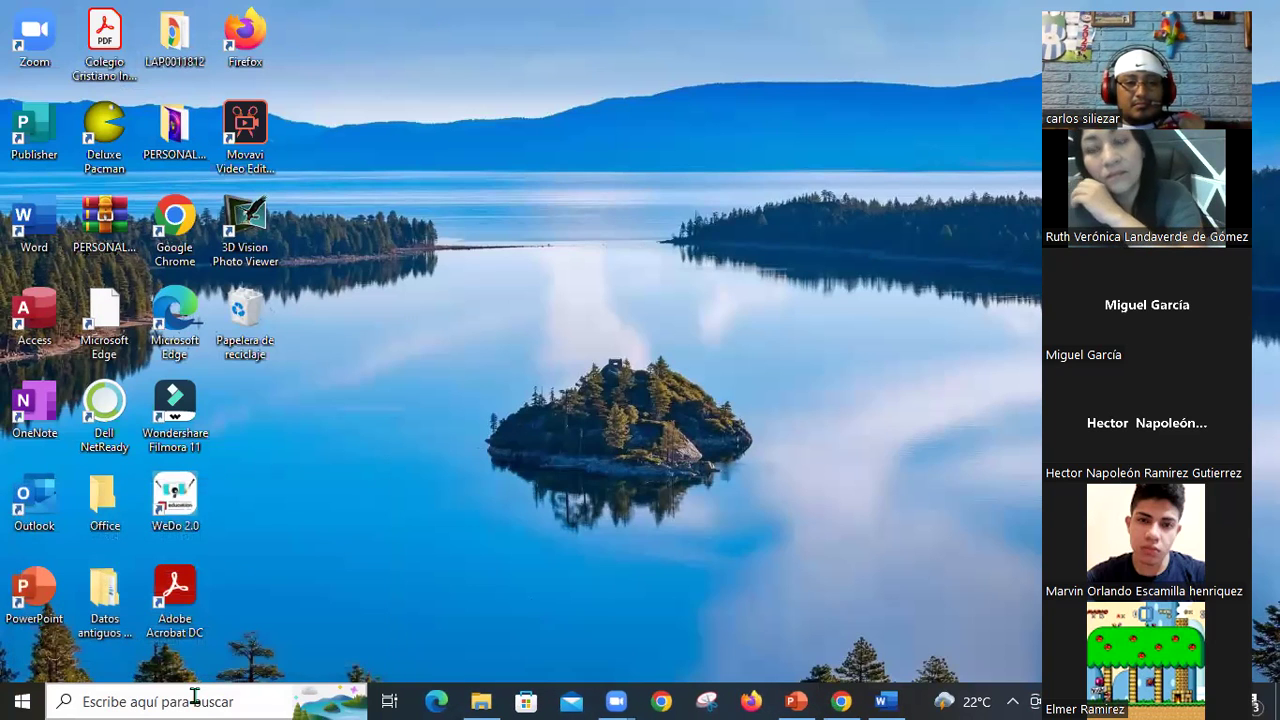
# Find the Excel application with Windows search, pin it to Start, and check its tile there
pyautogui.click(195, 700)
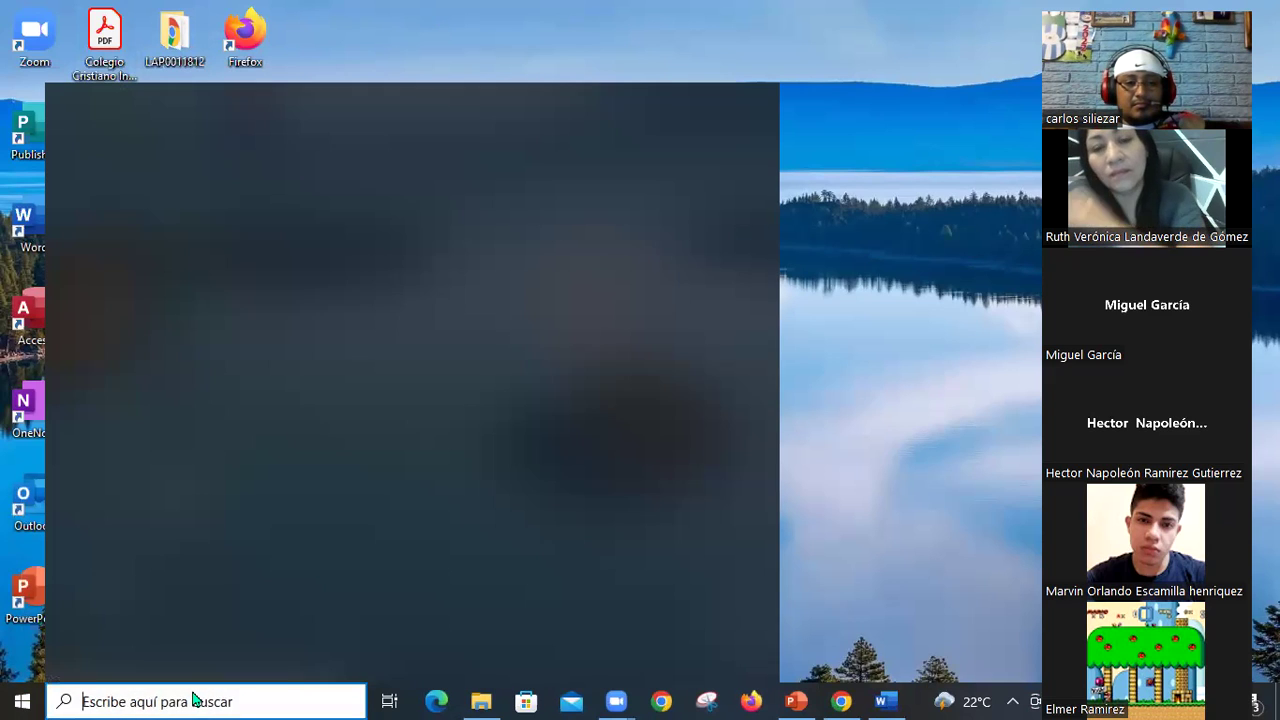
pyautogui.write('excel')
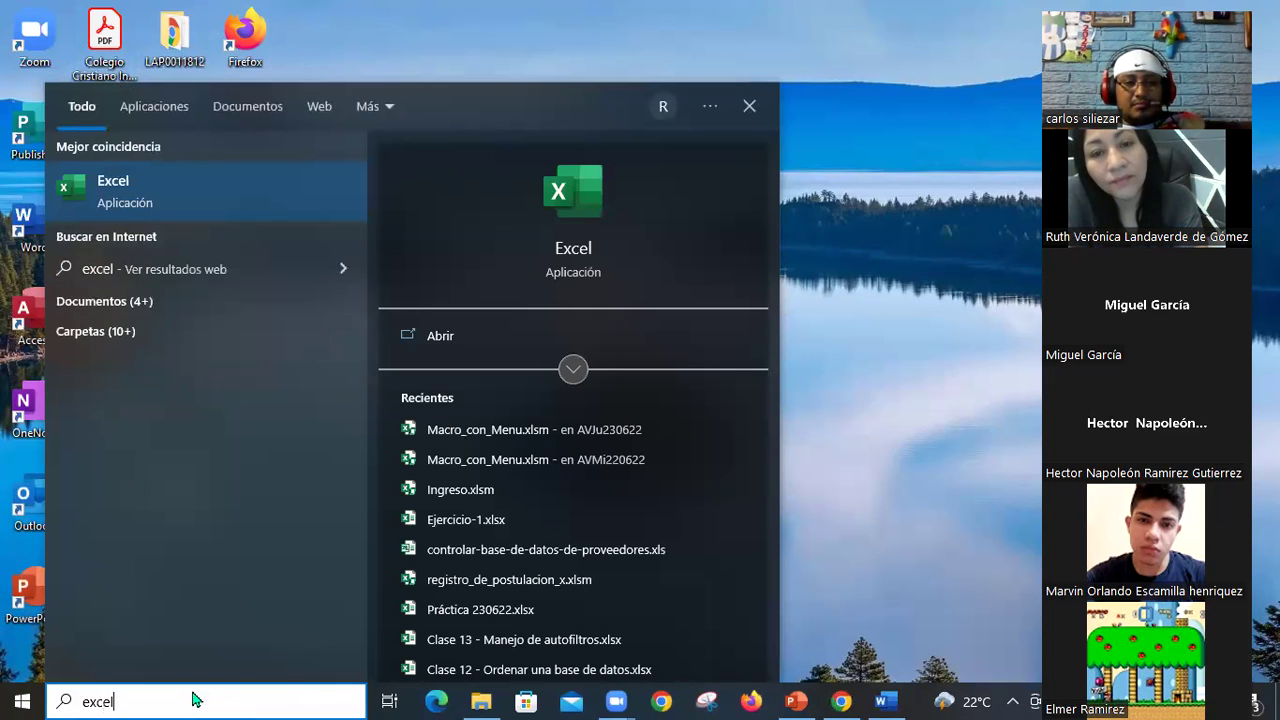
pyautogui.rightClick(134, 206)
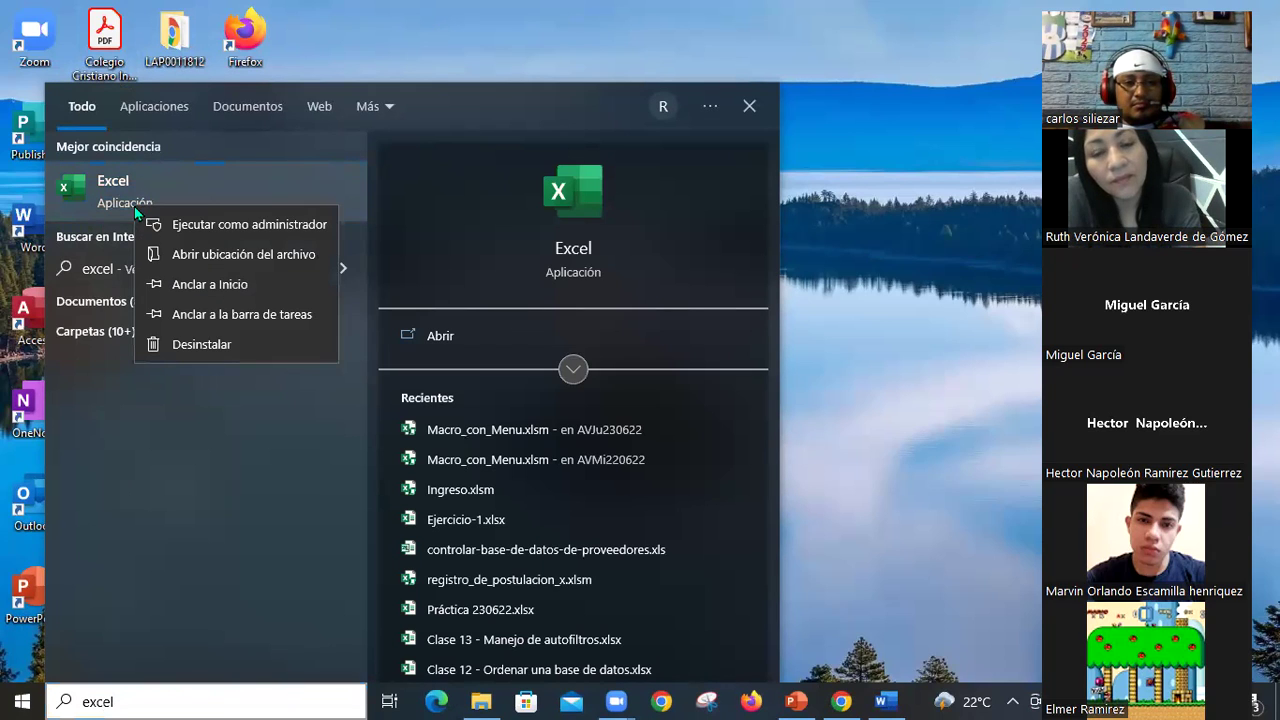
pyautogui.click(230, 287)
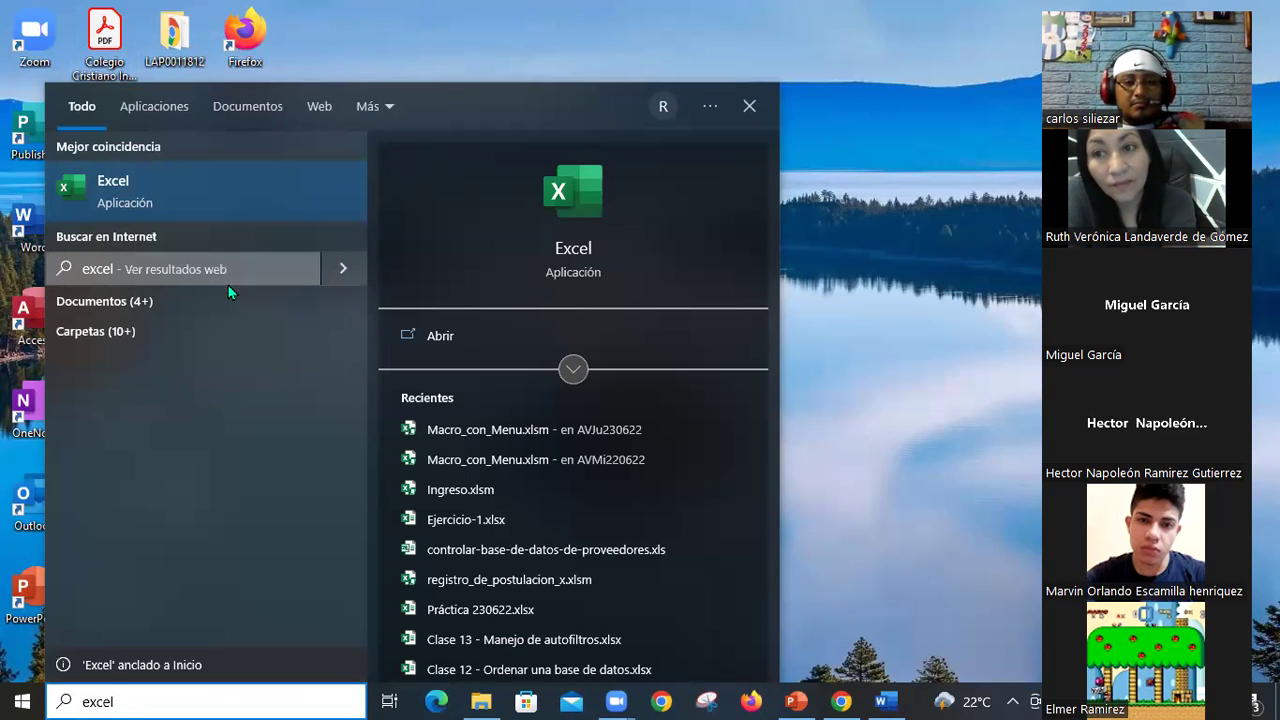
pyautogui.click(21, 700)
pyautogui.click(21, 700)
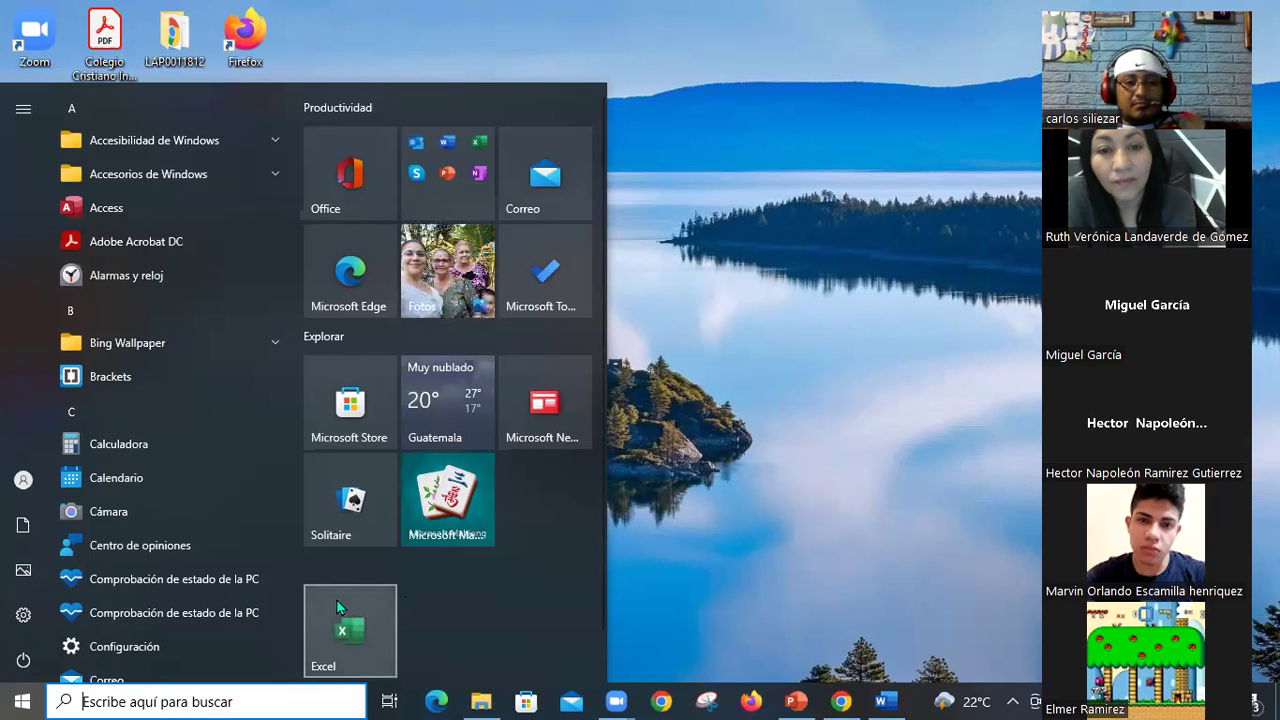
# Search Windows for Excel again and pin the application to the taskbar
pyautogui.click(217, 701)
pyautogui.write('exx')
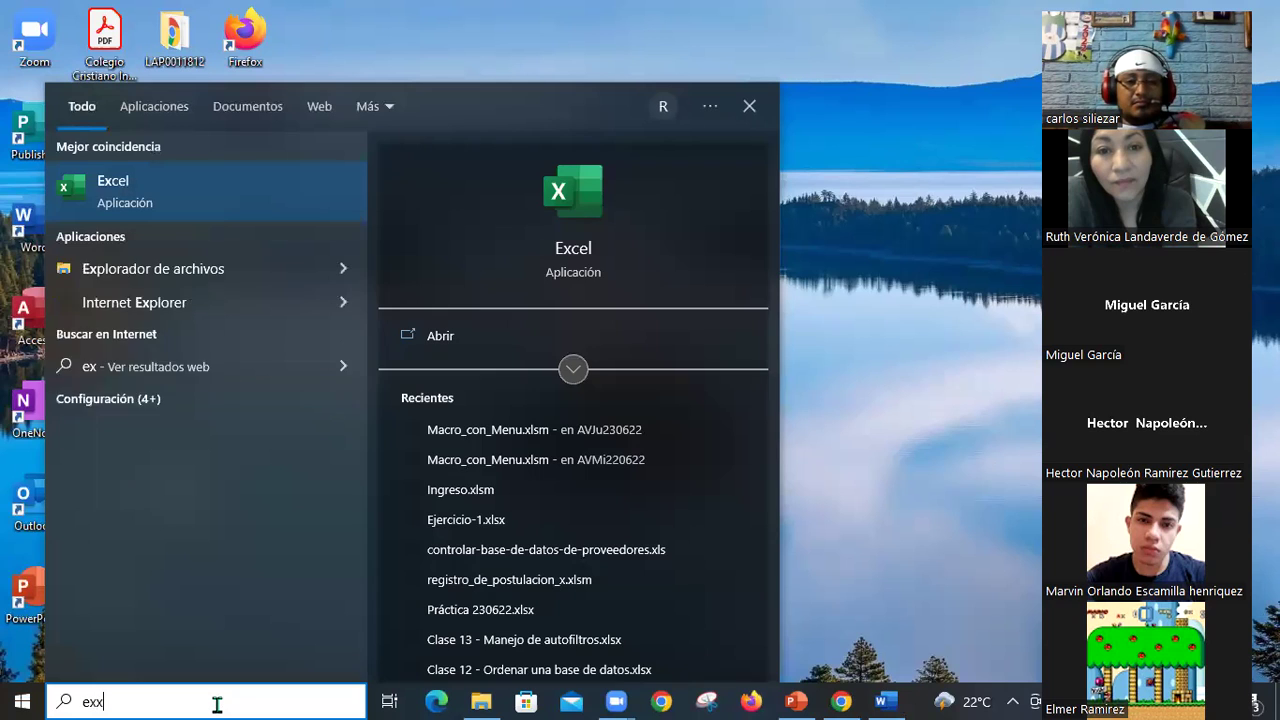
pyautogui.press('BackSpace')
pyautogui.write('cel')
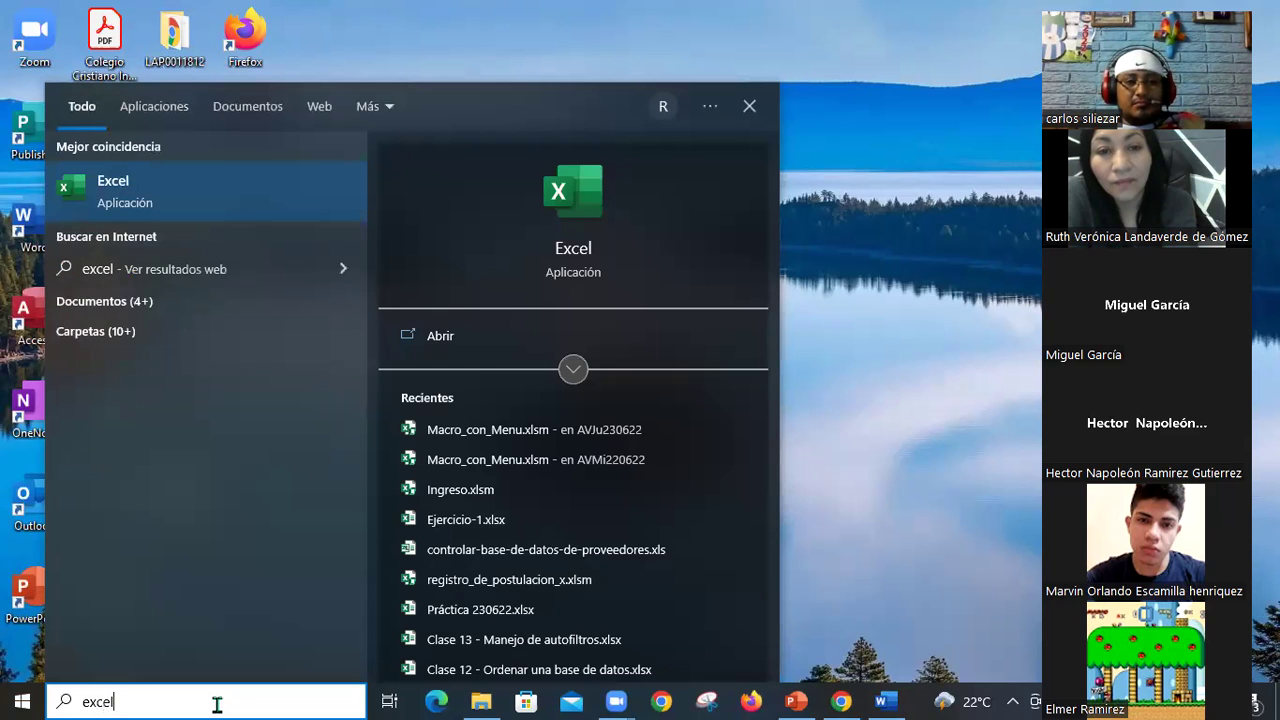
pyautogui.rightClick(149, 202)
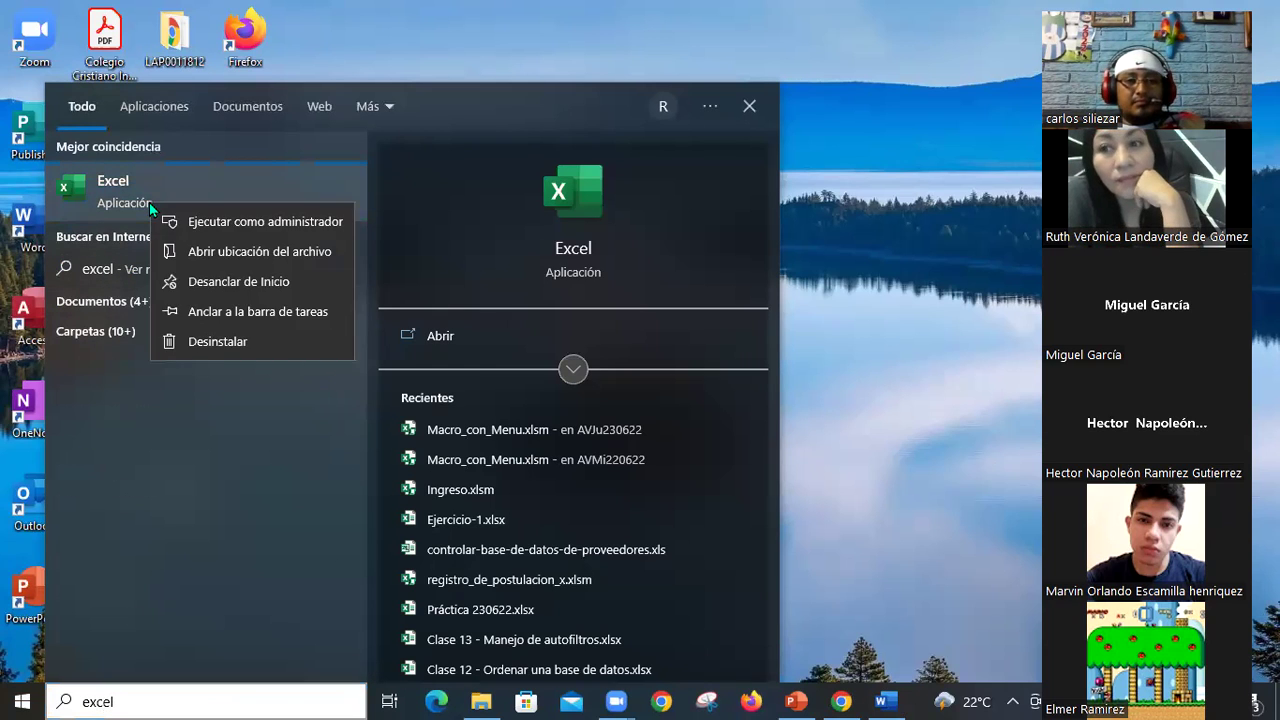
pyautogui.click(314, 315)
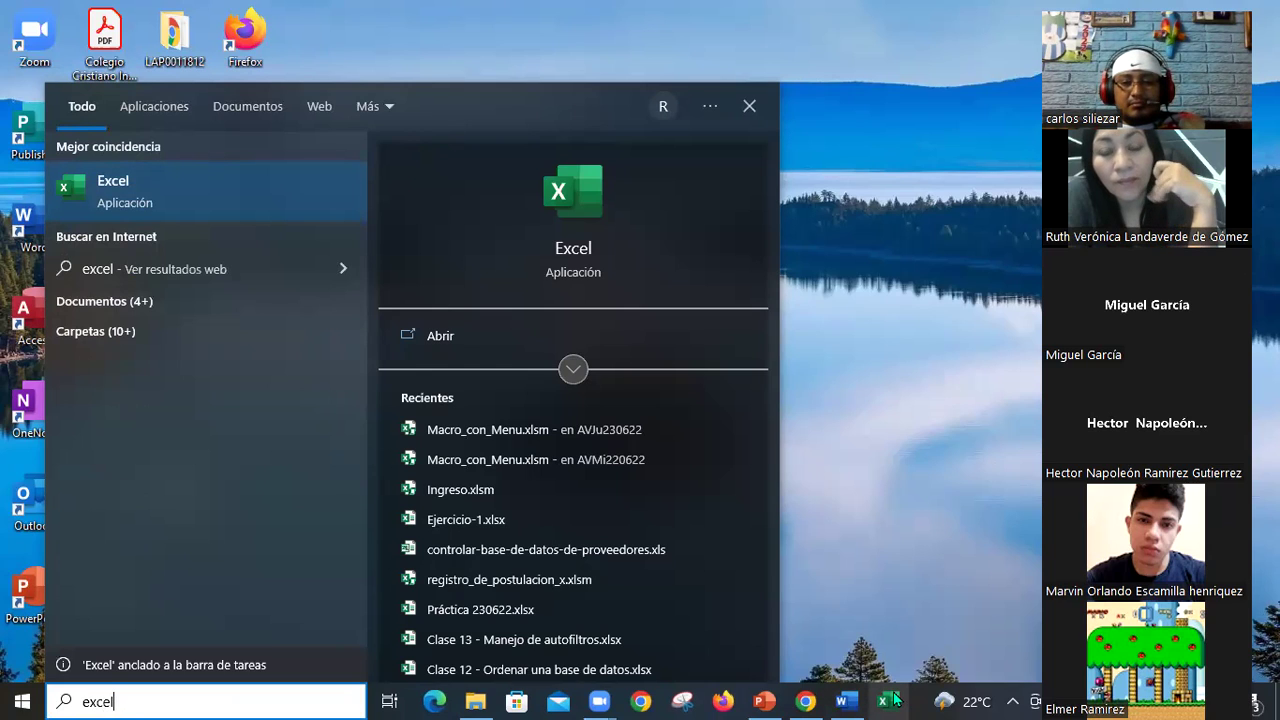
# Go to the file location of the Excel program shortcut and create a desktop shortcut from it
pyautogui.rightClick(129, 196)
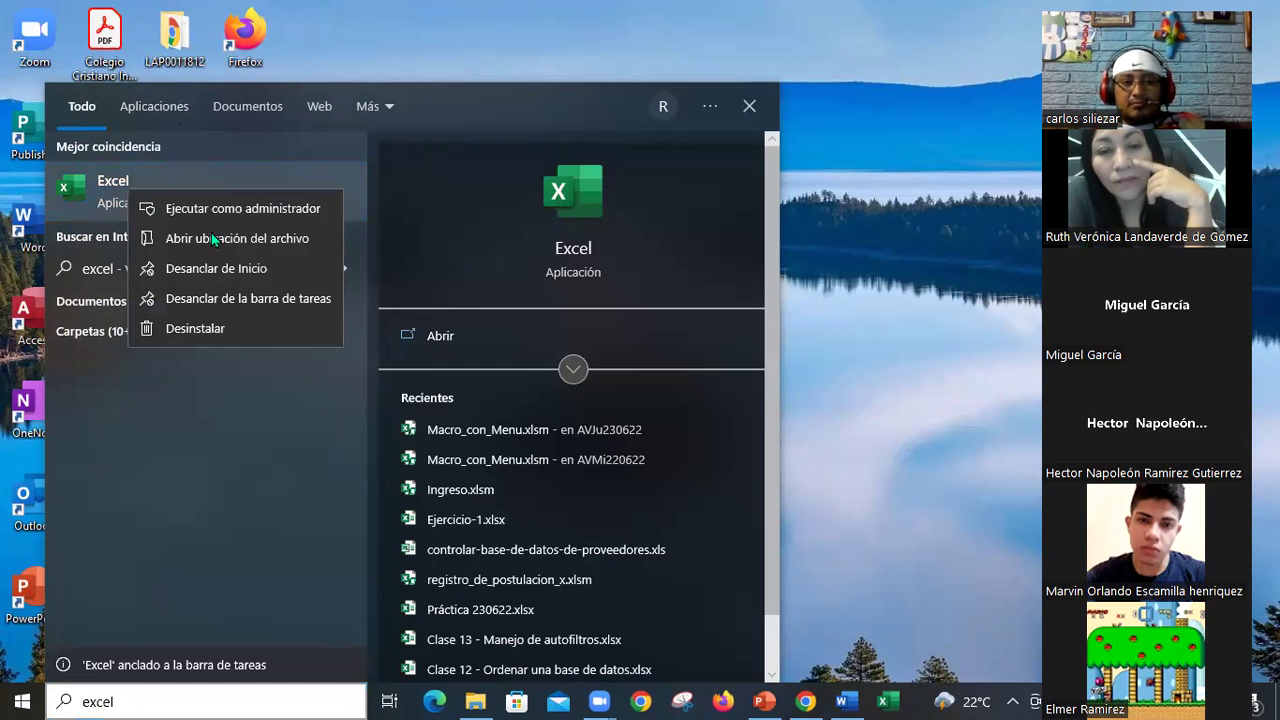
pyautogui.click(299, 244)
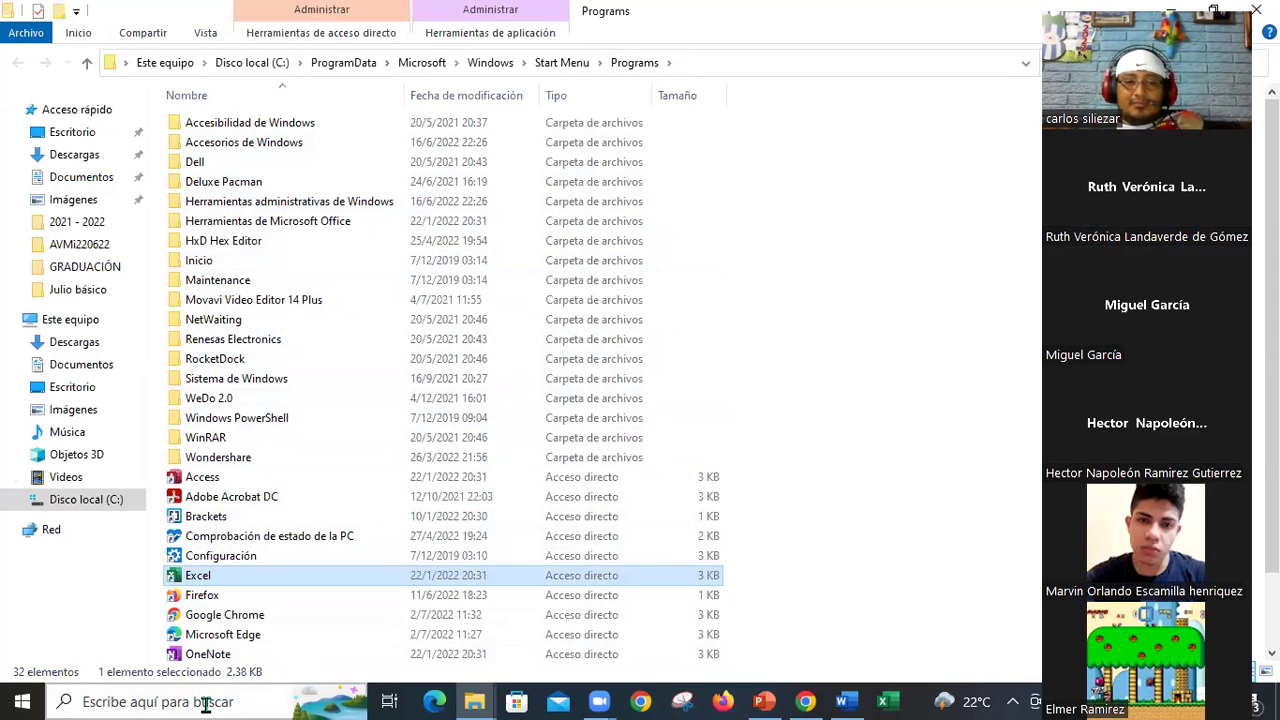
pyautogui.doubleClick(204, 577)
pyautogui.rightClick(204, 578)
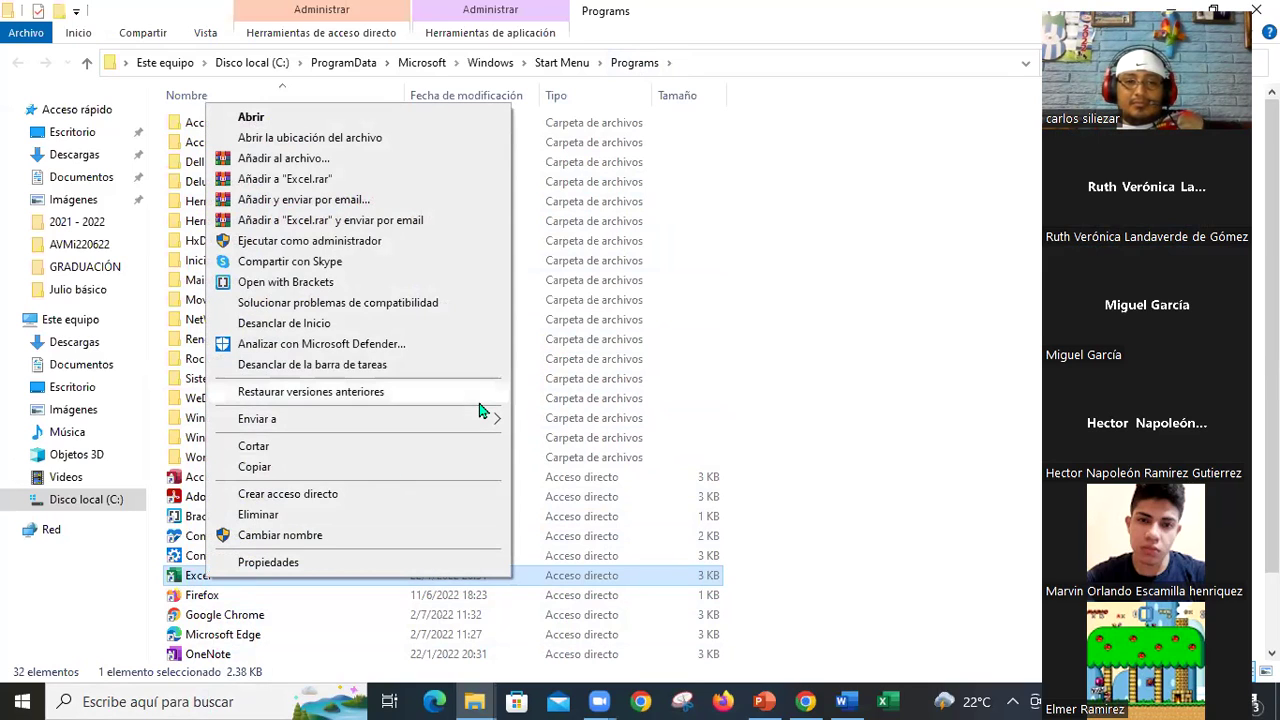
pyautogui.moveTo(380, 421)
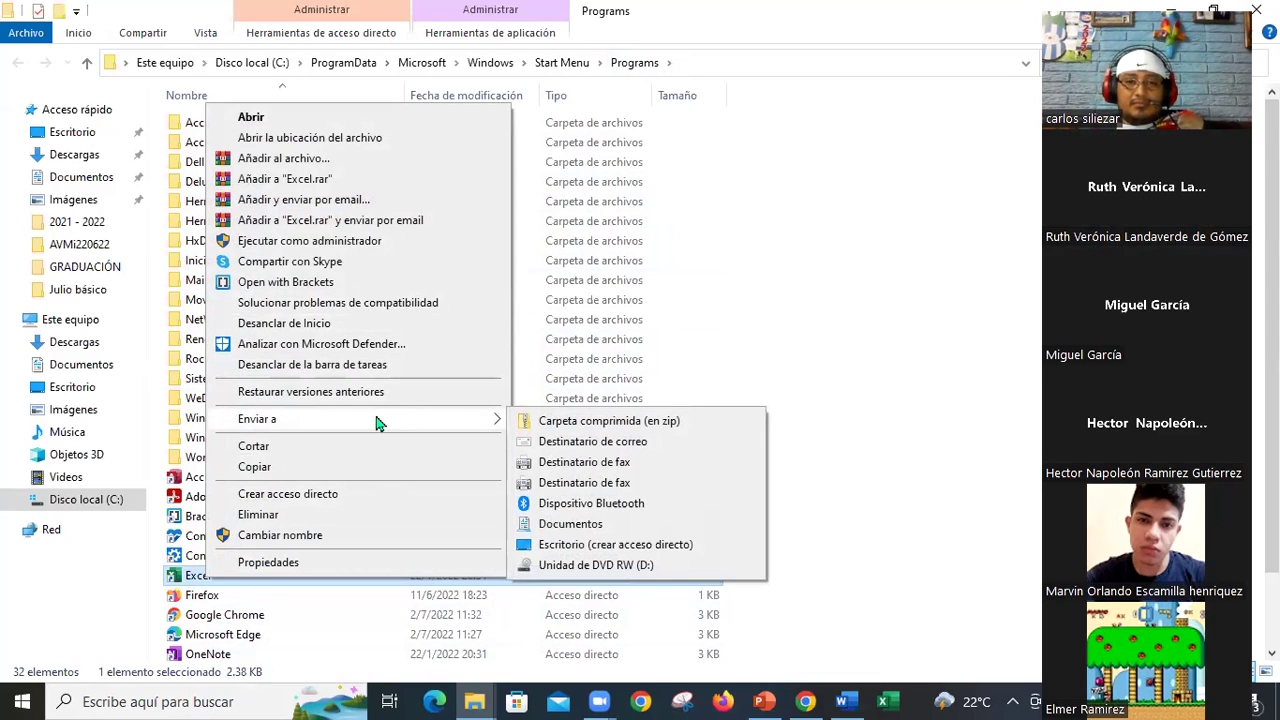
pyautogui.click(640, 548)
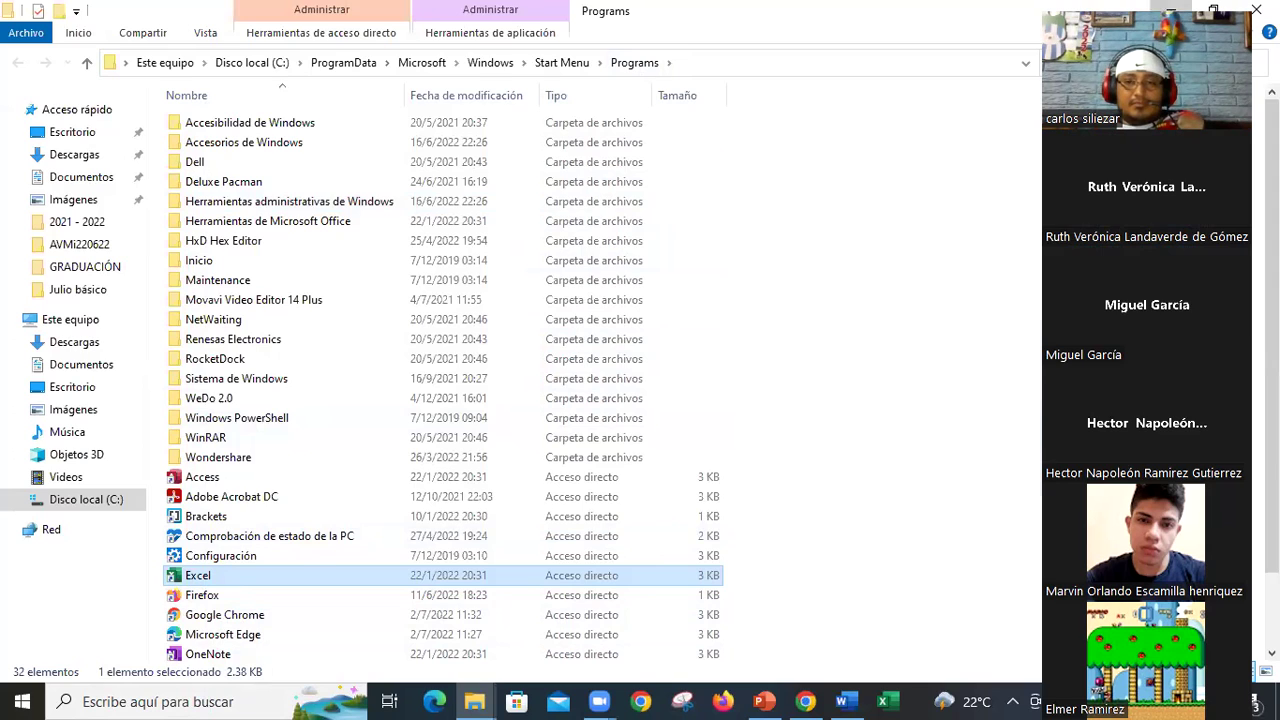
# Show the desktop and check the Excel shortcut there and the Excel tile in Start
pyautogui.press('super+d')
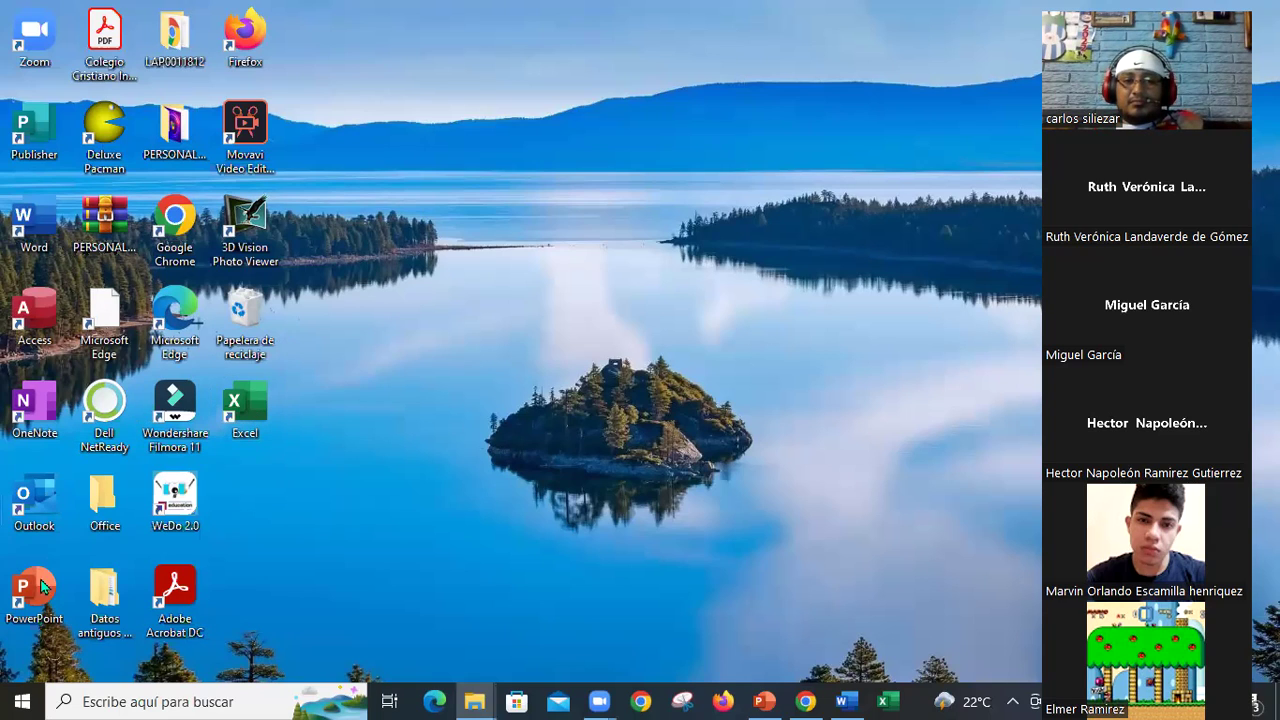
pyautogui.click(22, 700)
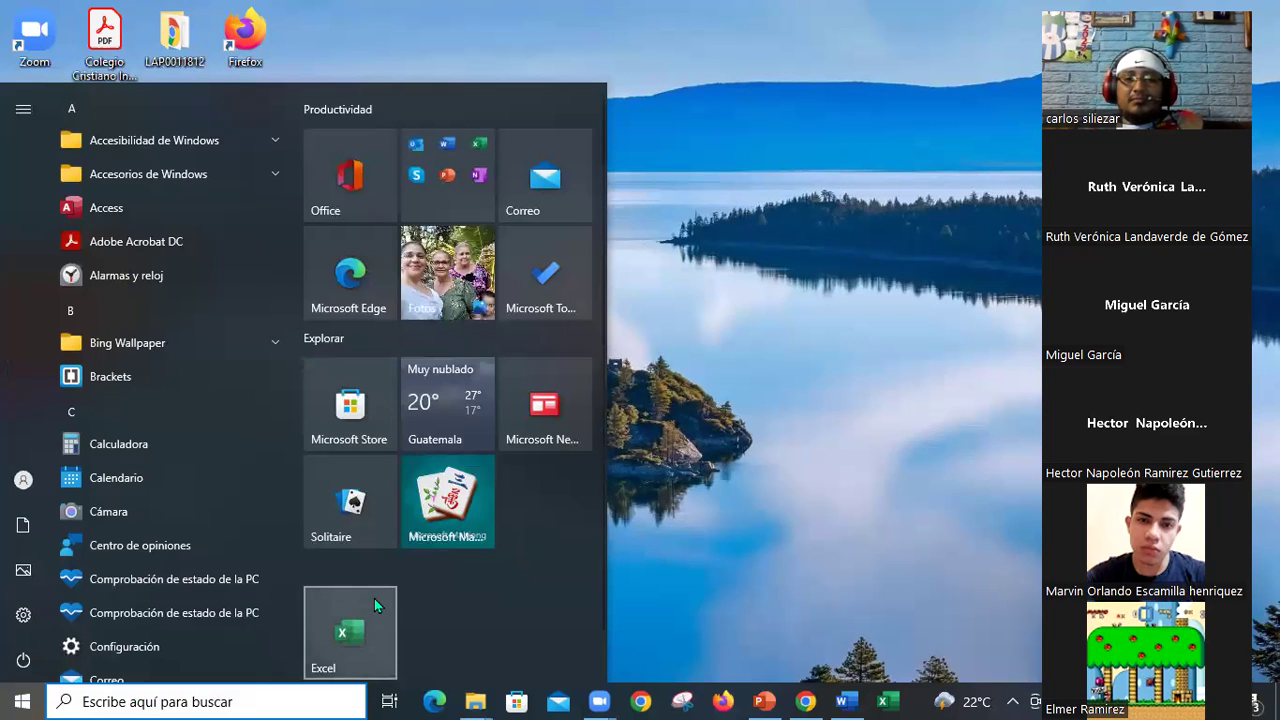
pyautogui.click(661, 13)
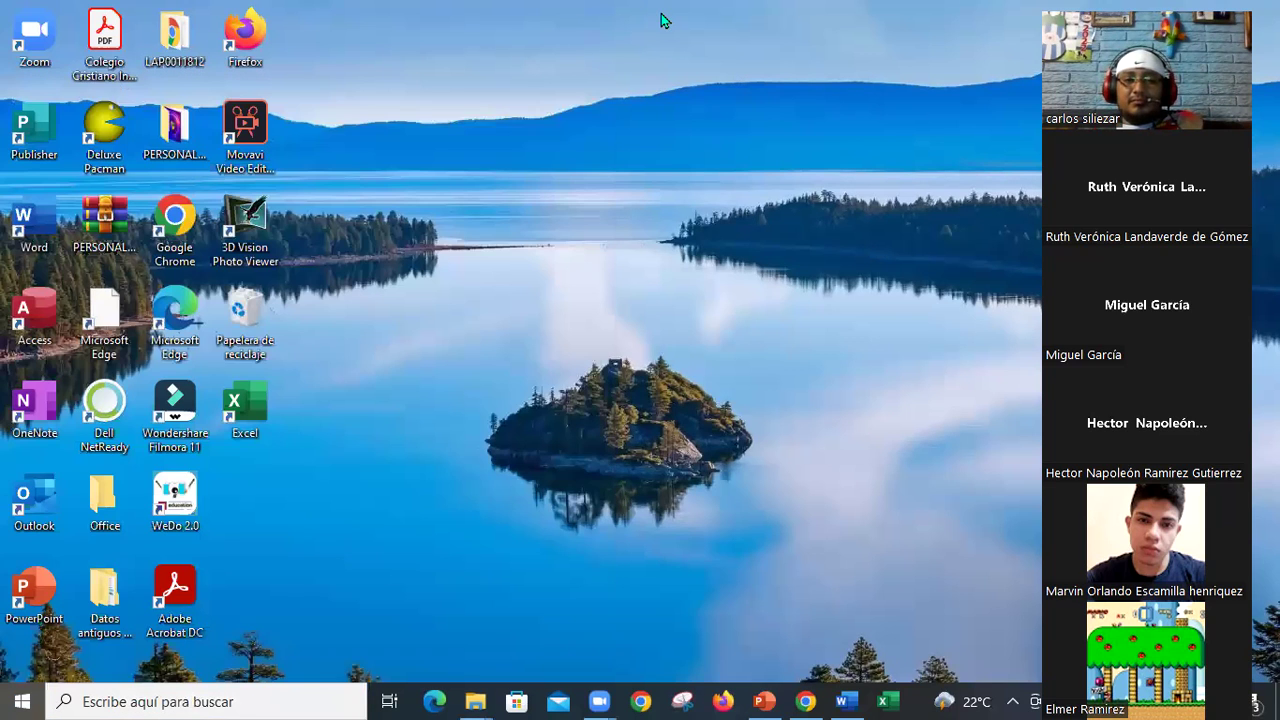
# Launch Excel from its taskbar pin and close the PERSONAL.XLSB workbook
pyautogui.click(889, 701)
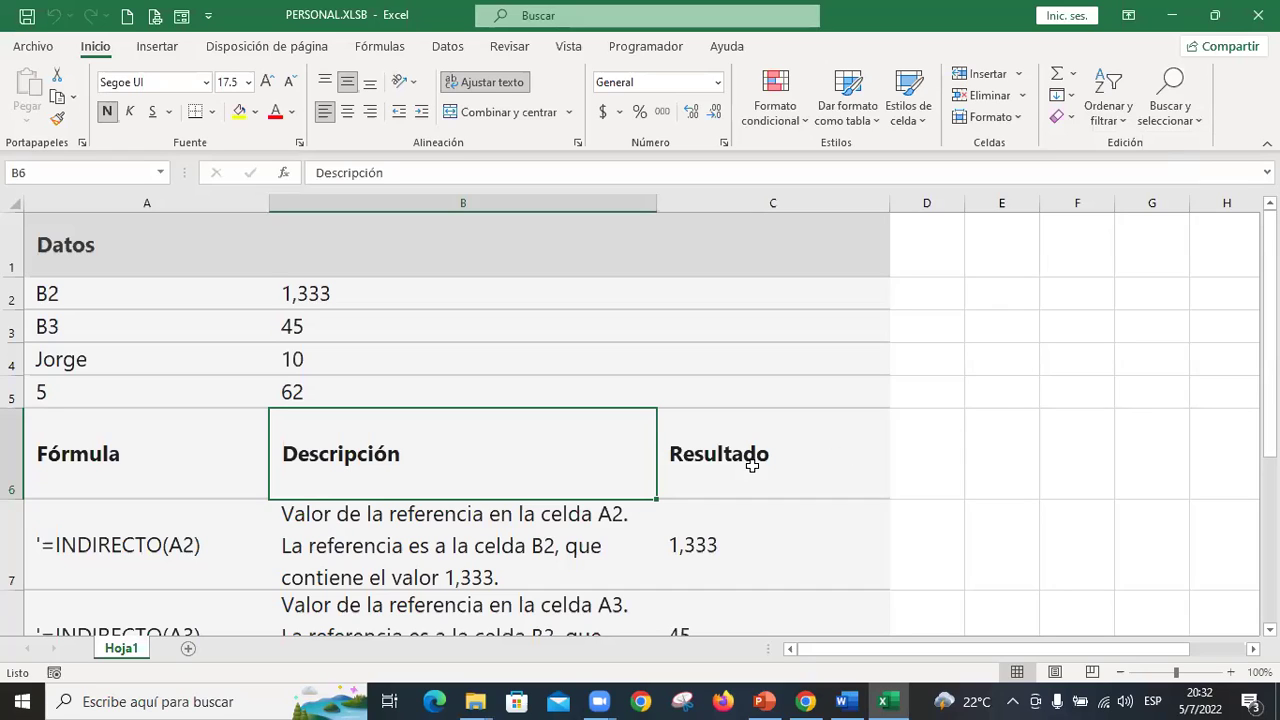
pyautogui.click(920, 440)
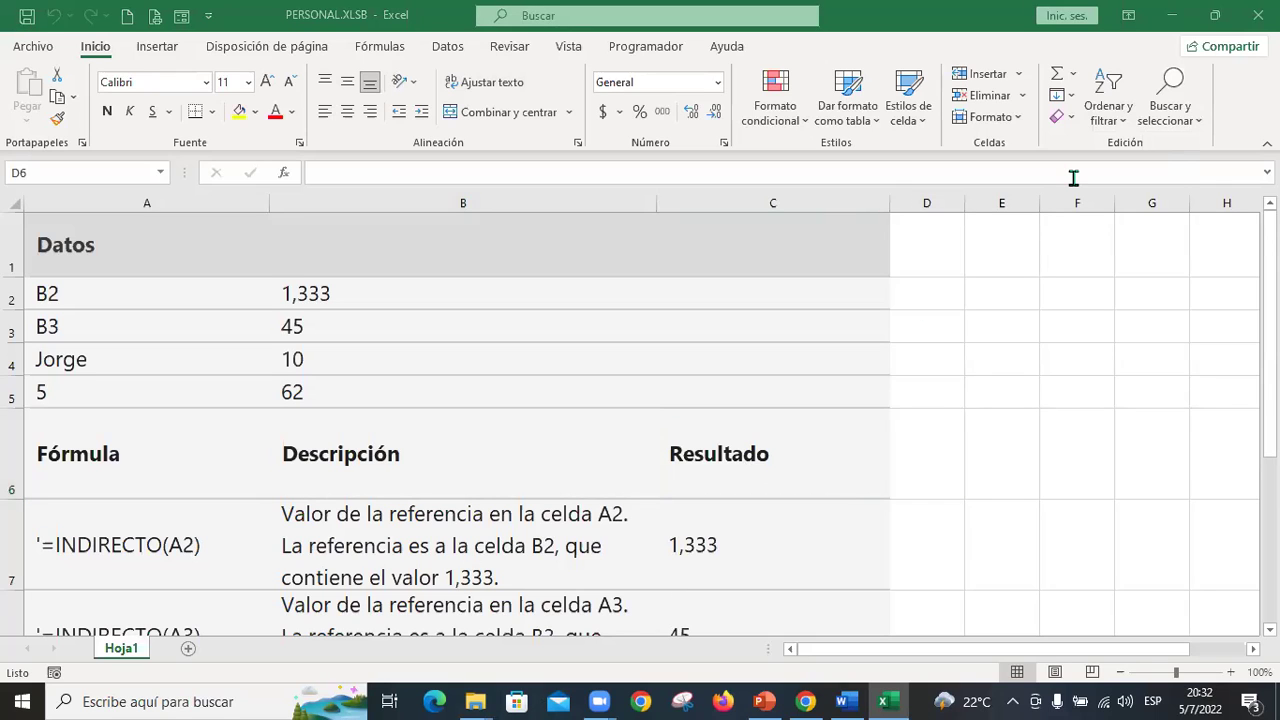
pyautogui.click(1005, 563)
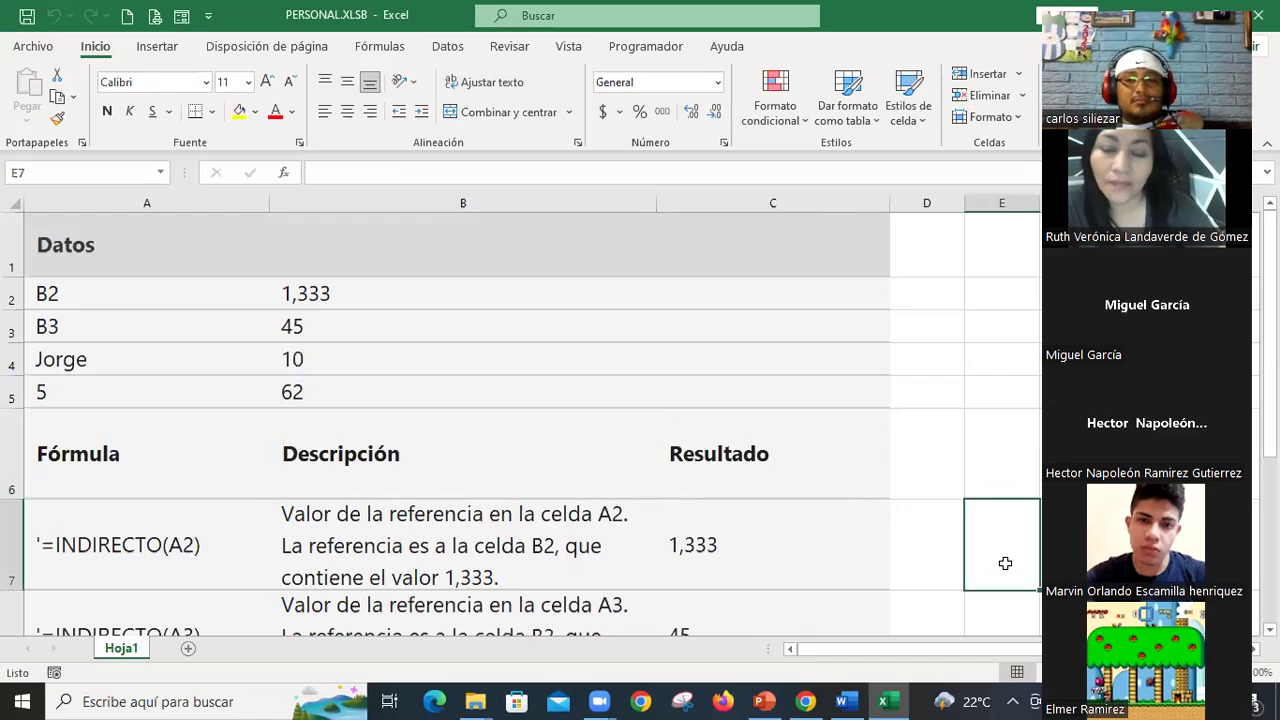
pyautogui.hotkey('ctrl', 'w')
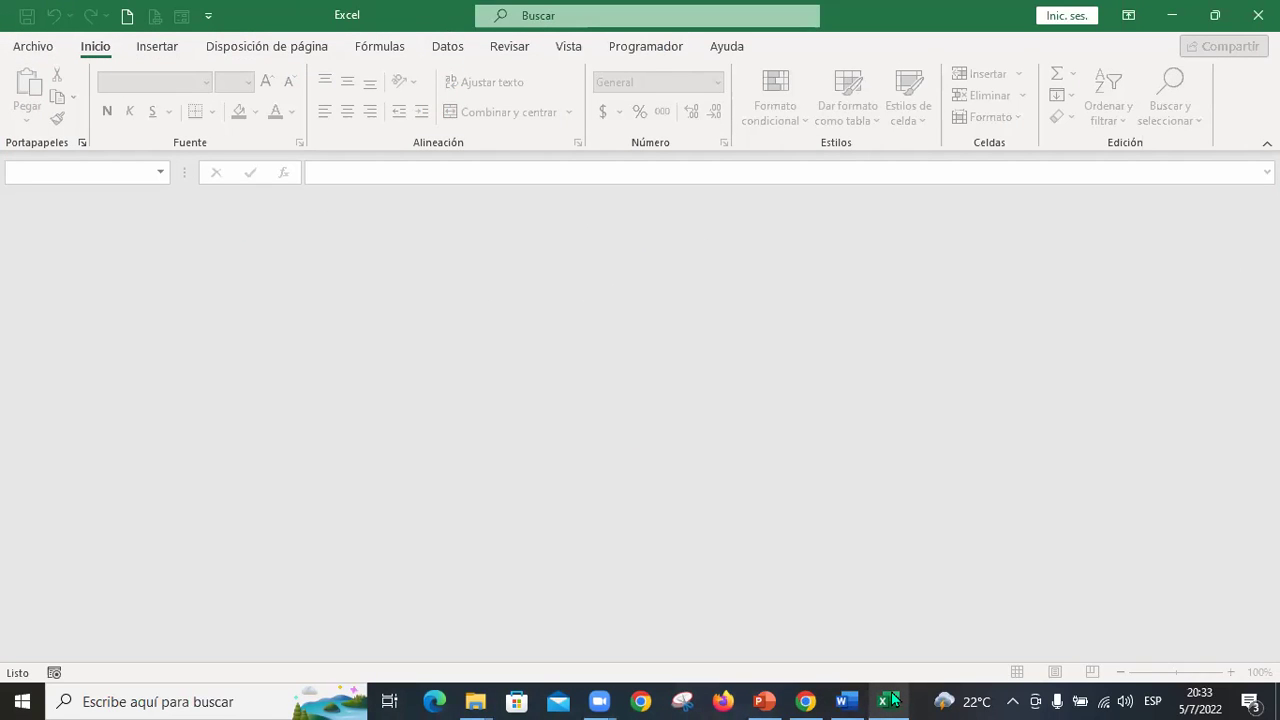
# Create a new blank workbook and select several individual cells across its sheet, finishing on cell B4
pyautogui.moveTo(892, 700)
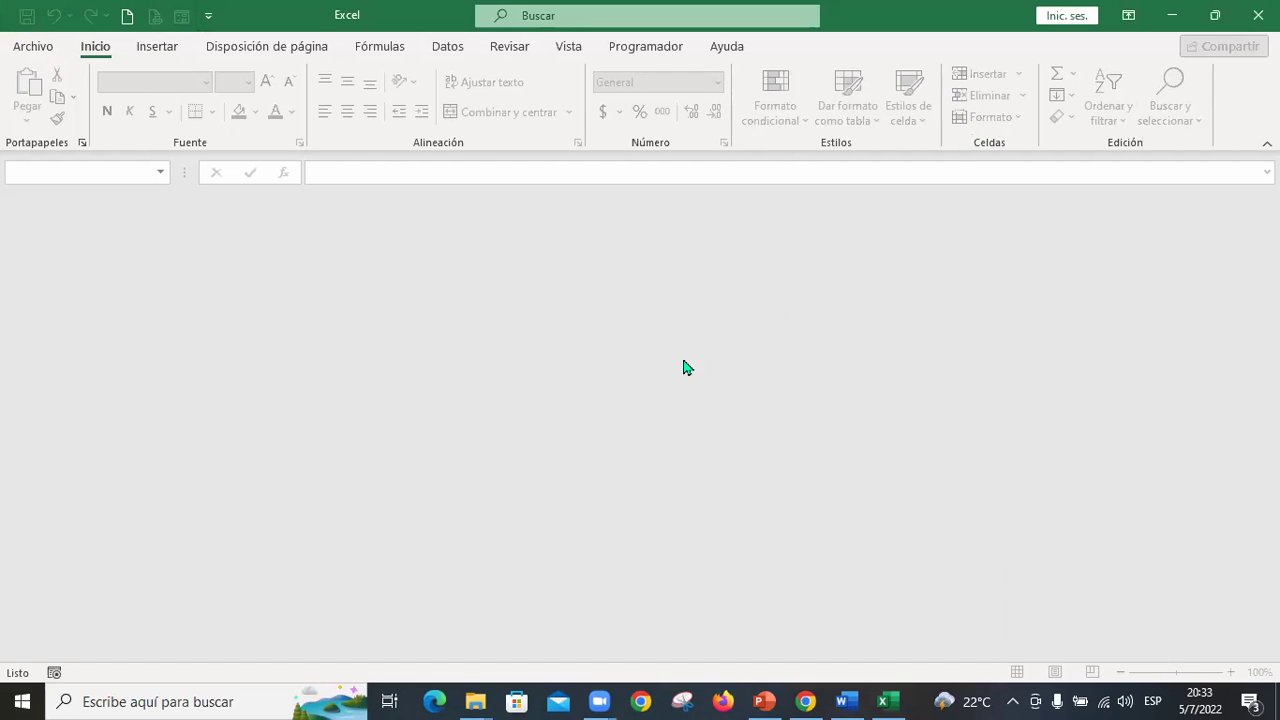
pyautogui.click(127, 18)
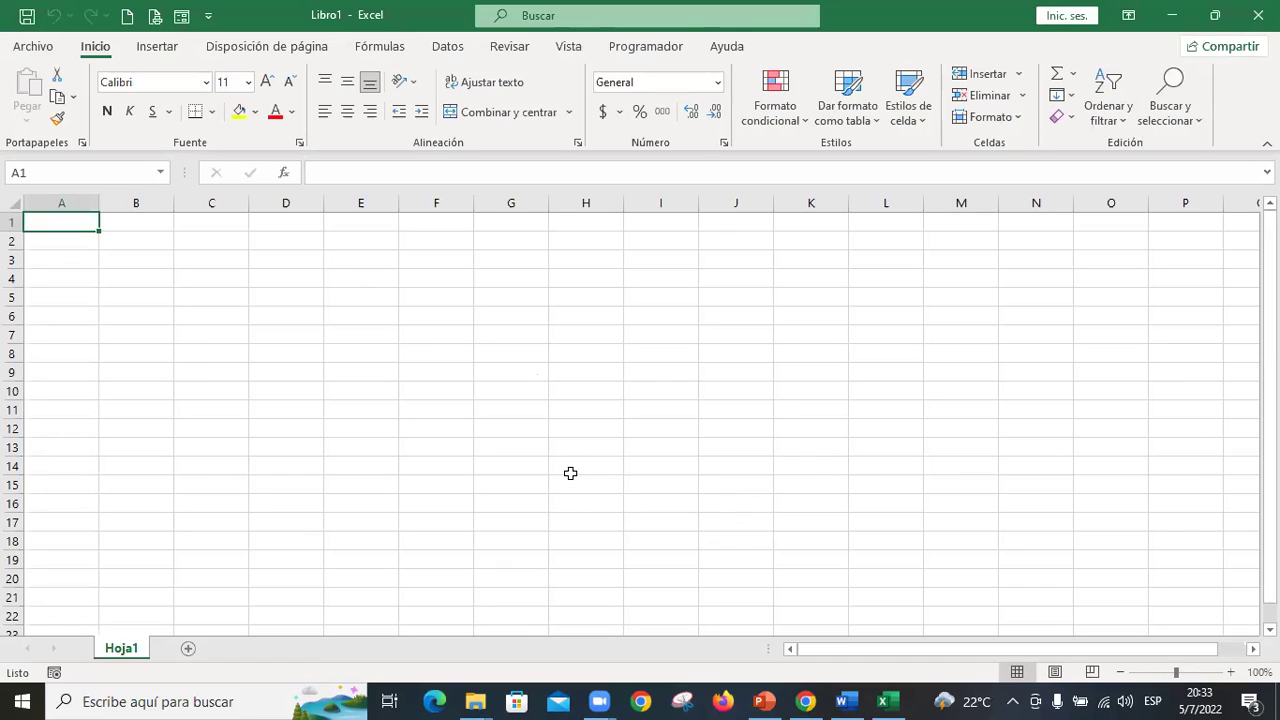
pyautogui.click(451, 352)
pyautogui.click(653, 391)
pyautogui.click(900, 398)
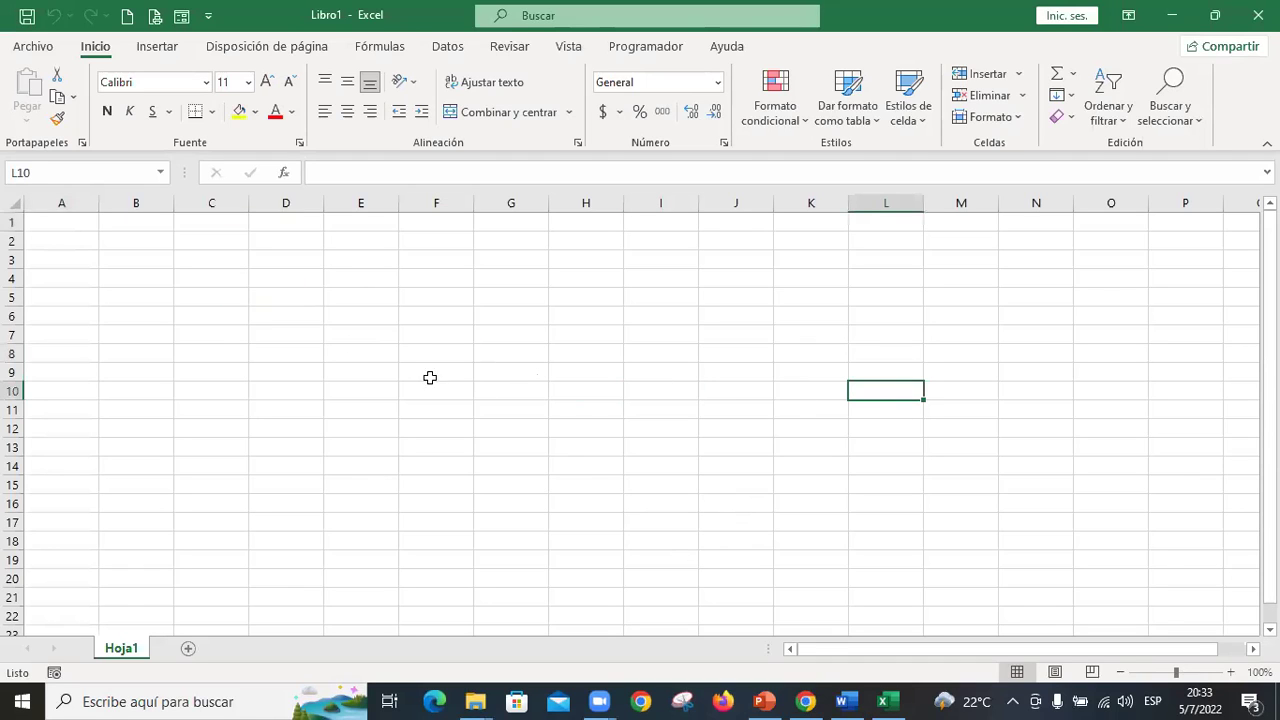
pyautogui.click(501, 317)
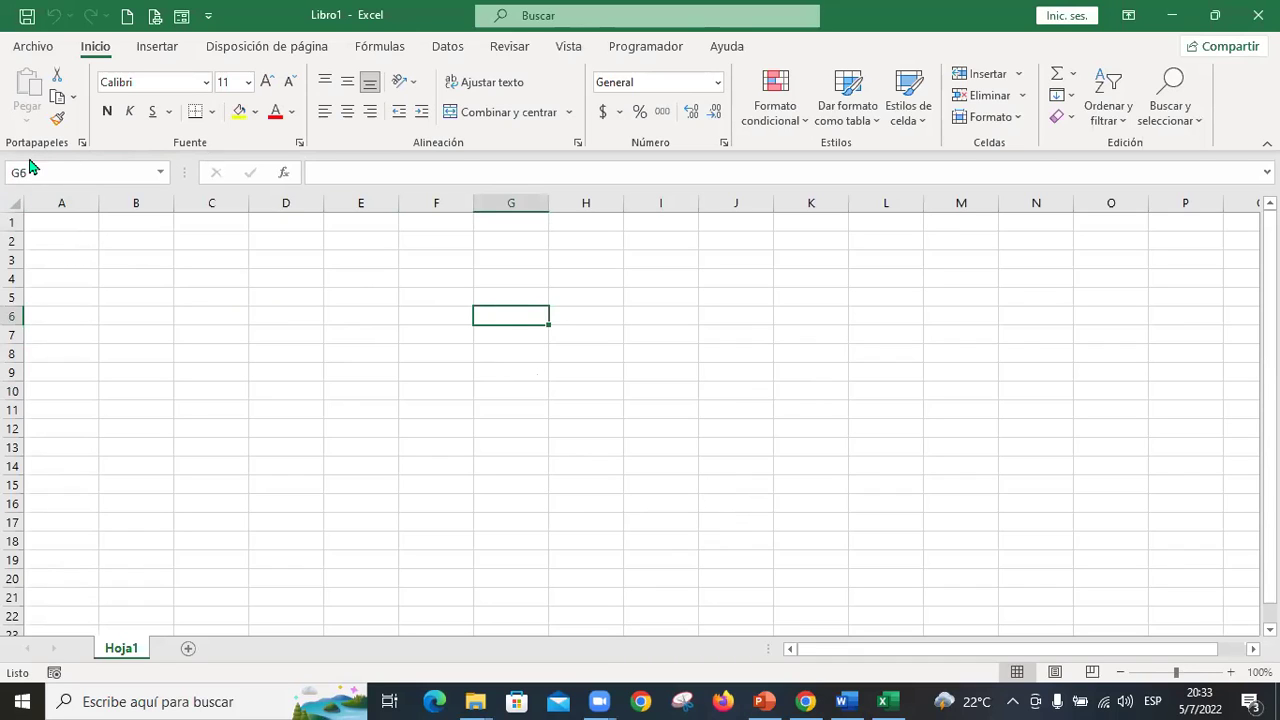
pyautogui.click(671, 574)
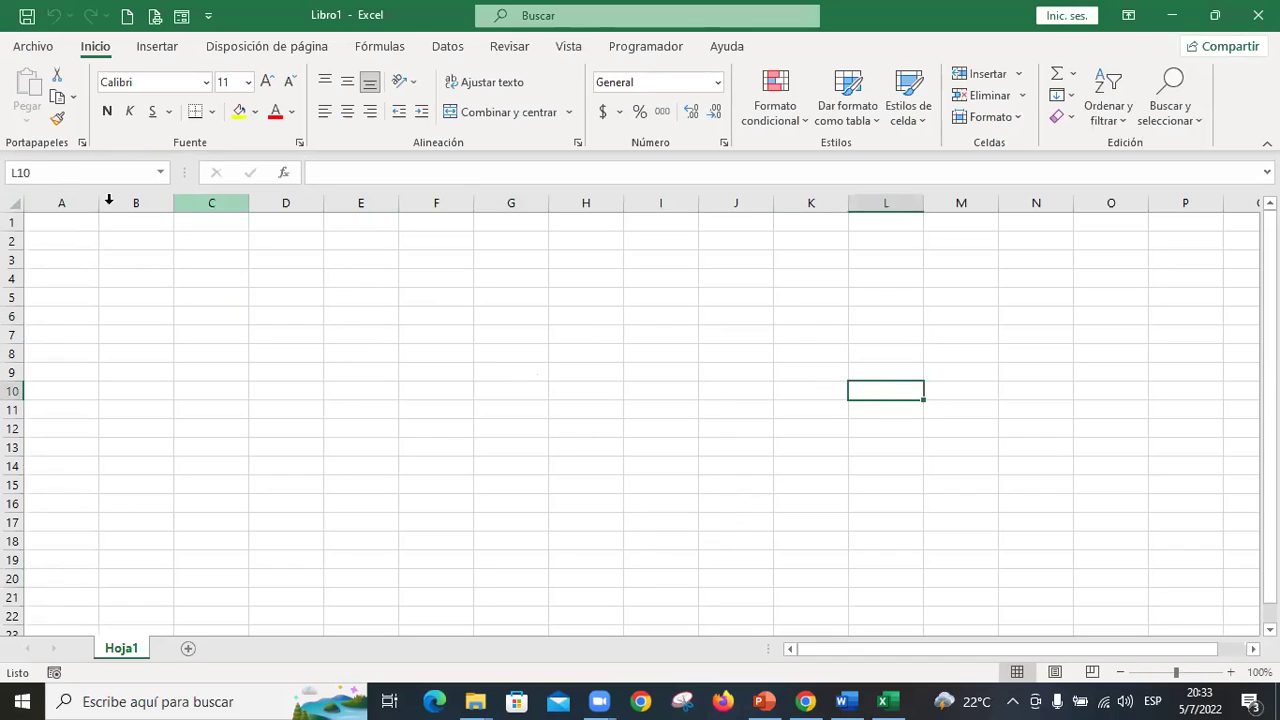
pyautogui.click(156, 280)
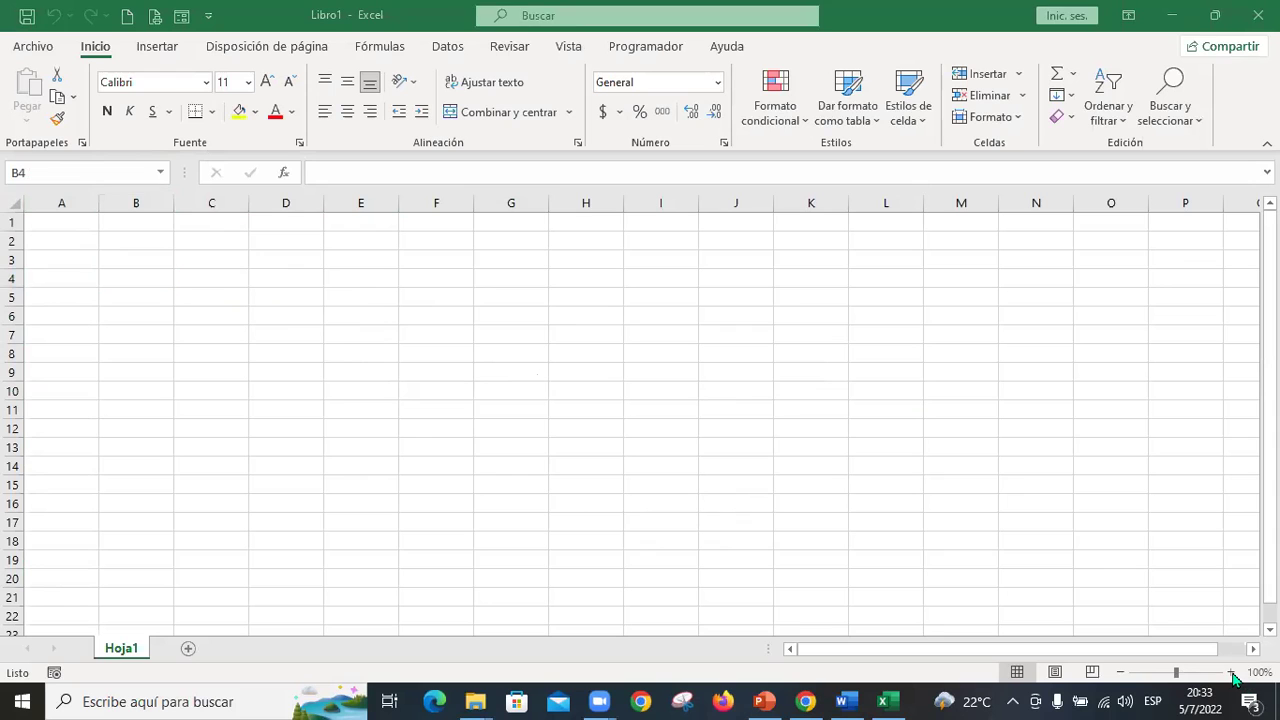
# Increase the worksheet zoom to 150%
pyautogui.click(1233, 673)
pyautogui.click(1233, 673)
pyautogui.click(1233, 673)
pyautogui.click(1233, 673)
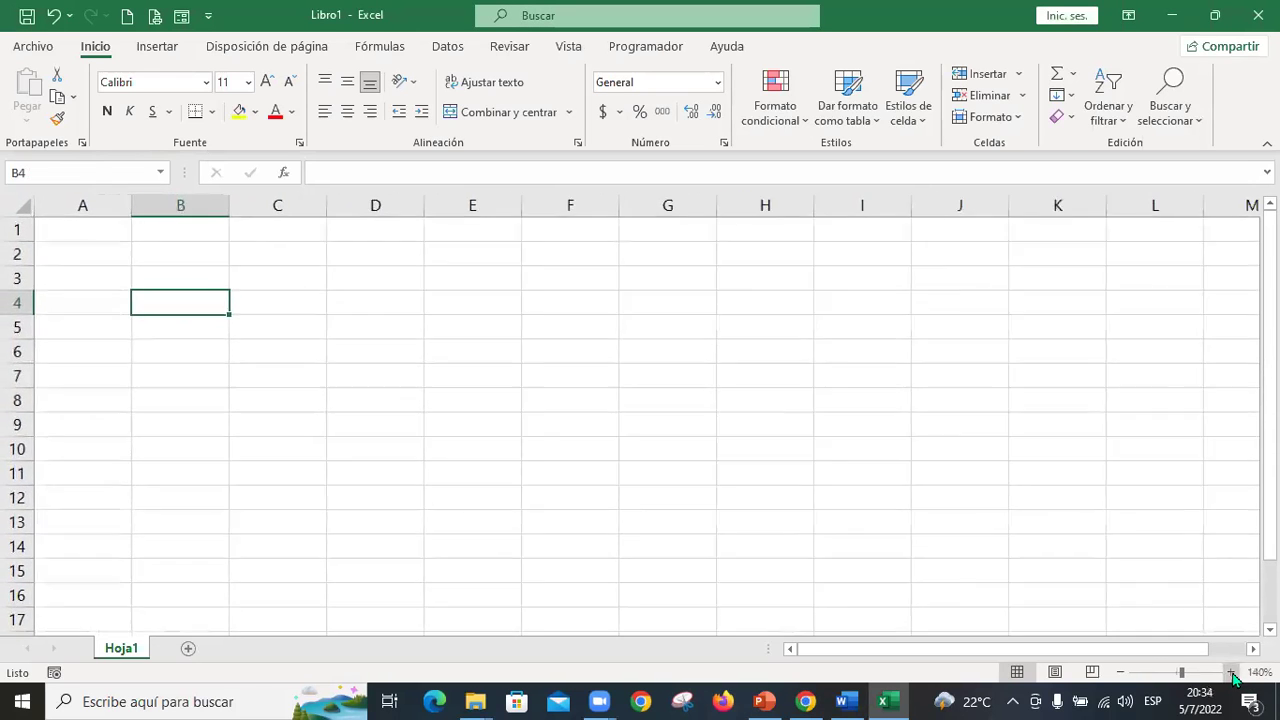
pyautogui.click(1233, 673)
pyautogui.click(1233, 673)
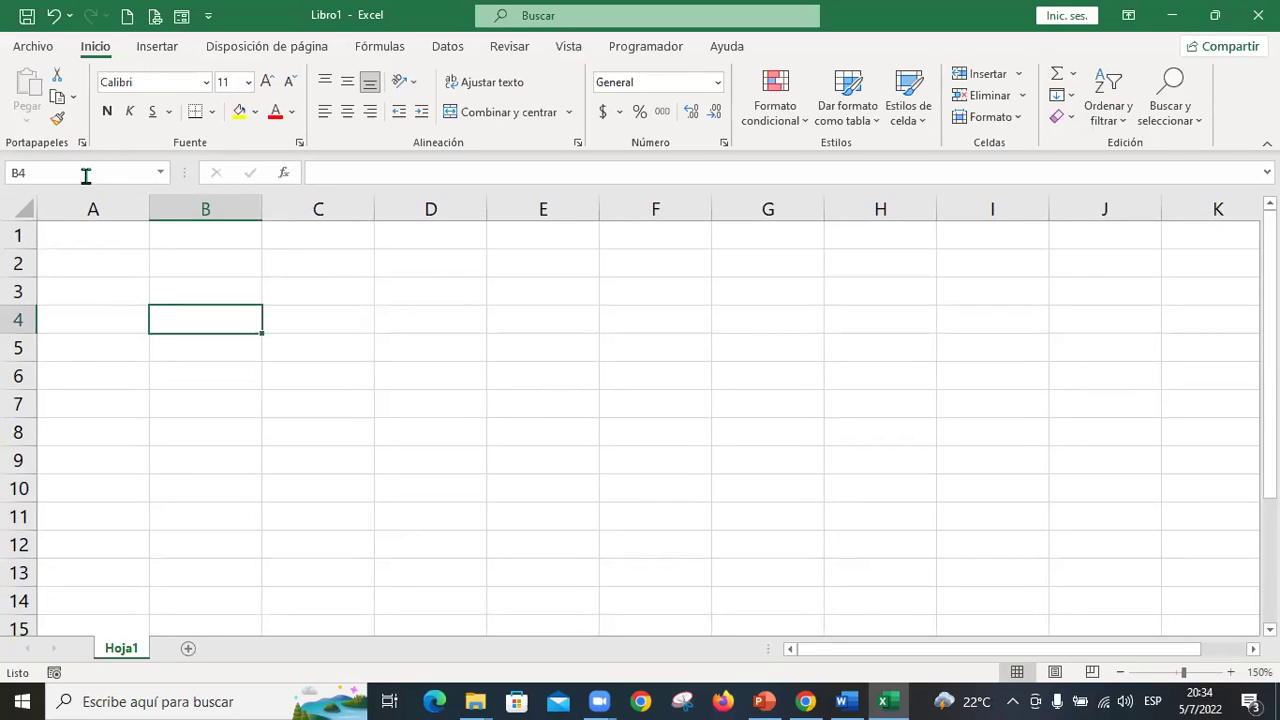
# Set the font size of all cells in Hoja1 to 18, leaving only cell A1 selected
pyautogui.click(21, 205)
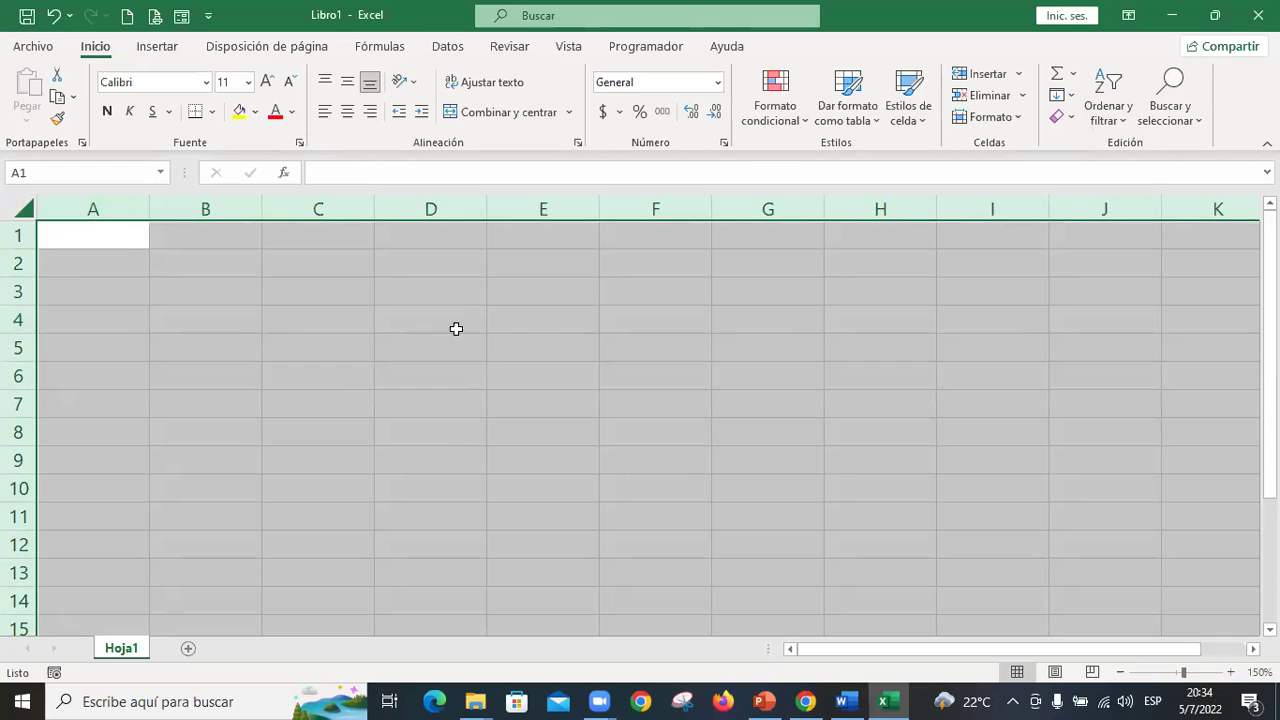
pyautogui.click(248, 82)
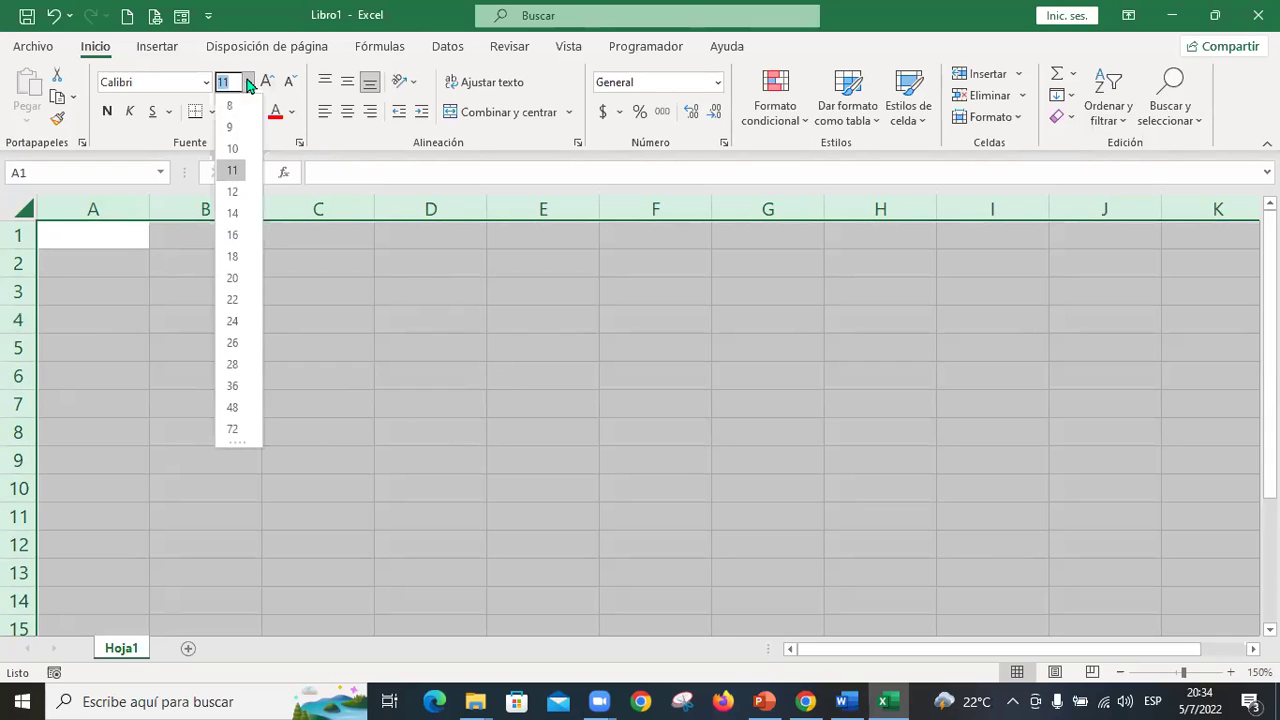
pyautogui.click(233, 257)
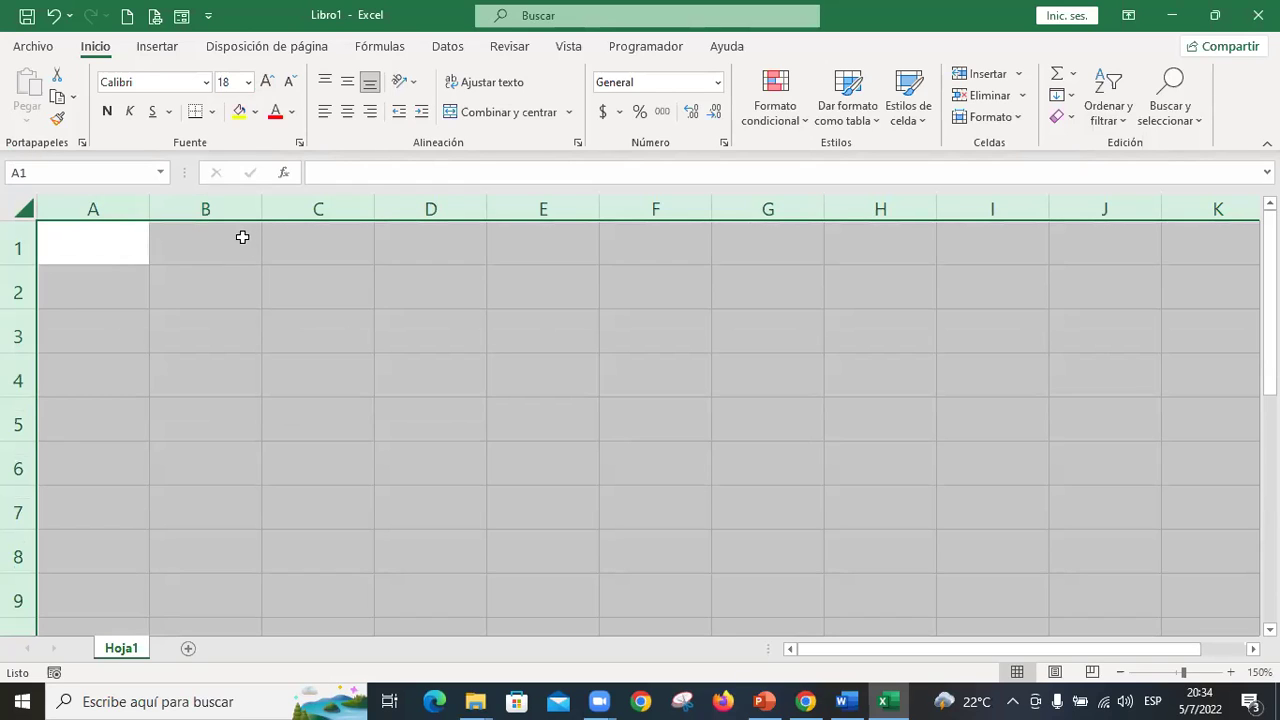
pyautogui.click(107, 237)
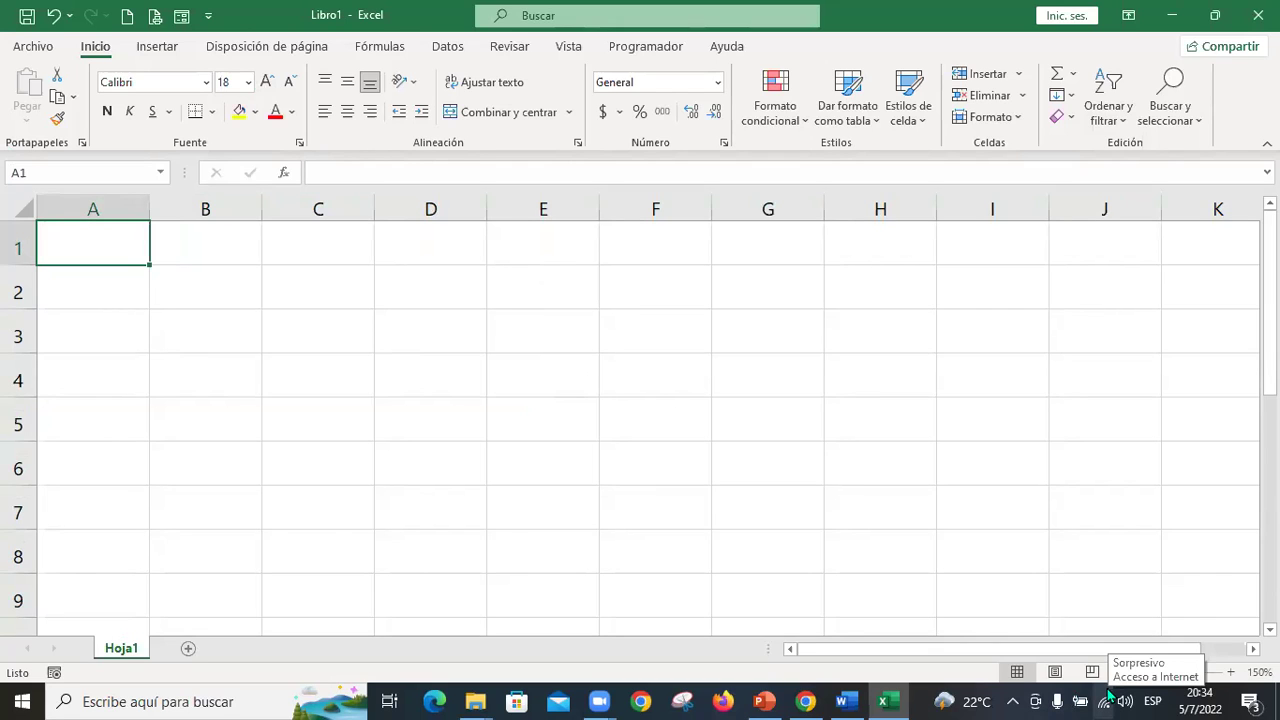
# Jump from A1 to the sheet's last row and back, and to its last column and back
pyautogui.hotkey('ctrl', 'Down')
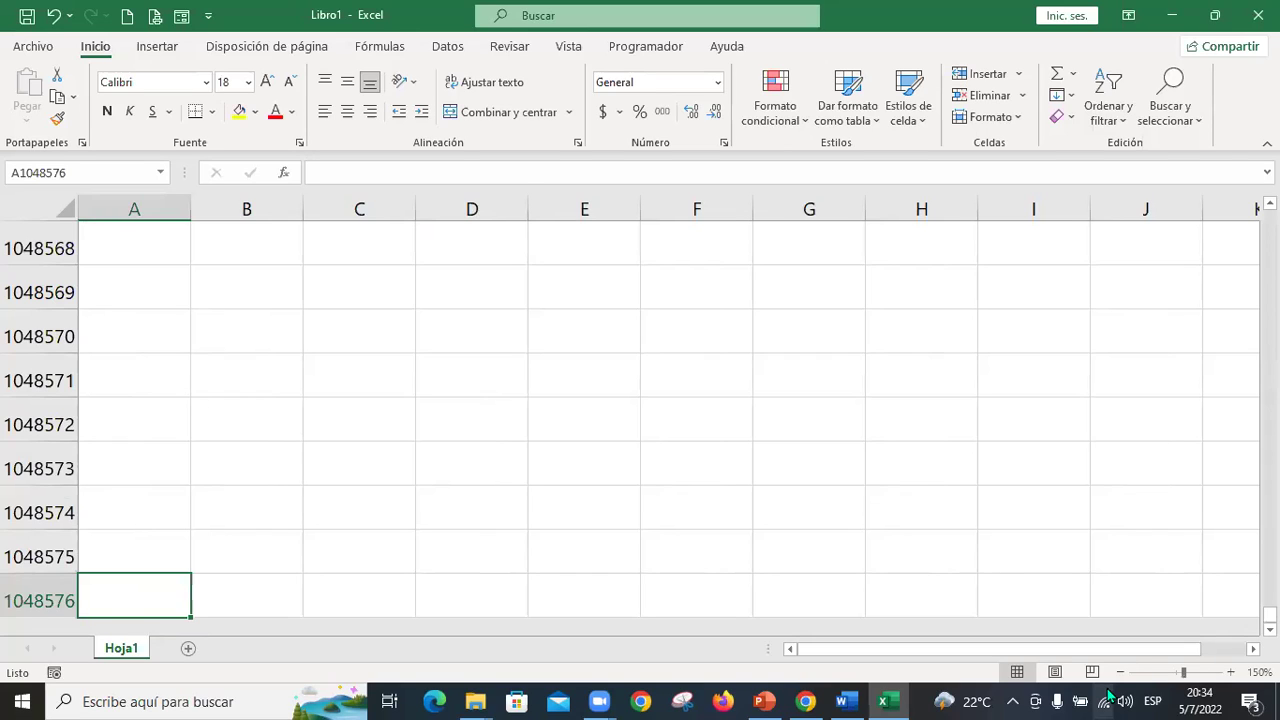
pyautogui.hotkey('ctrl', 'Up')
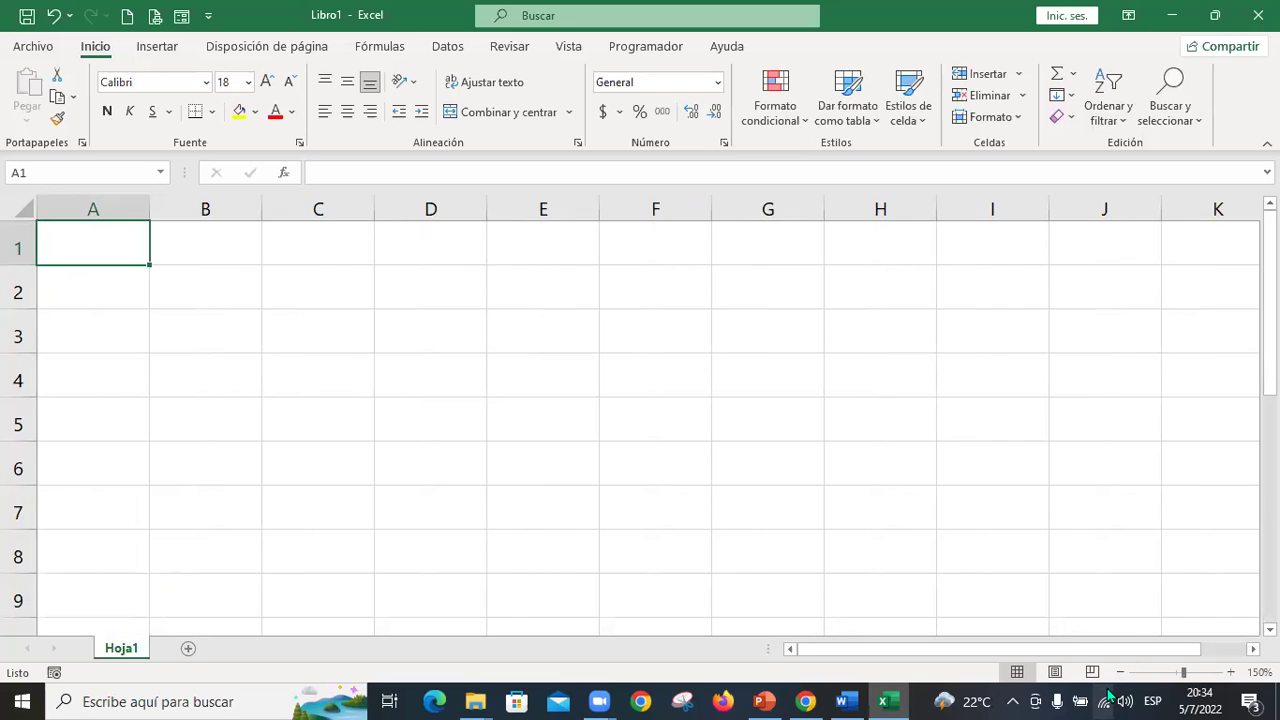
pyautogui.hotkey('ctrl', 'Right')
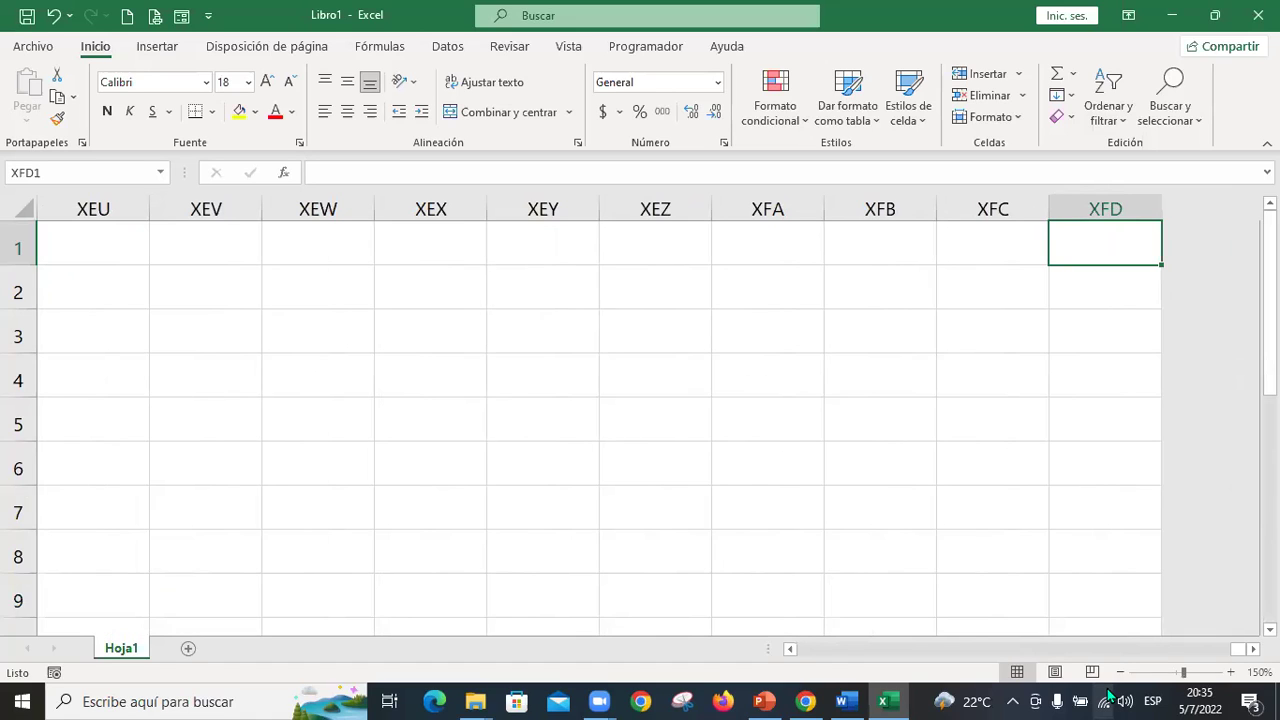
pyautogui.hotkey('ctrl', 'Left')
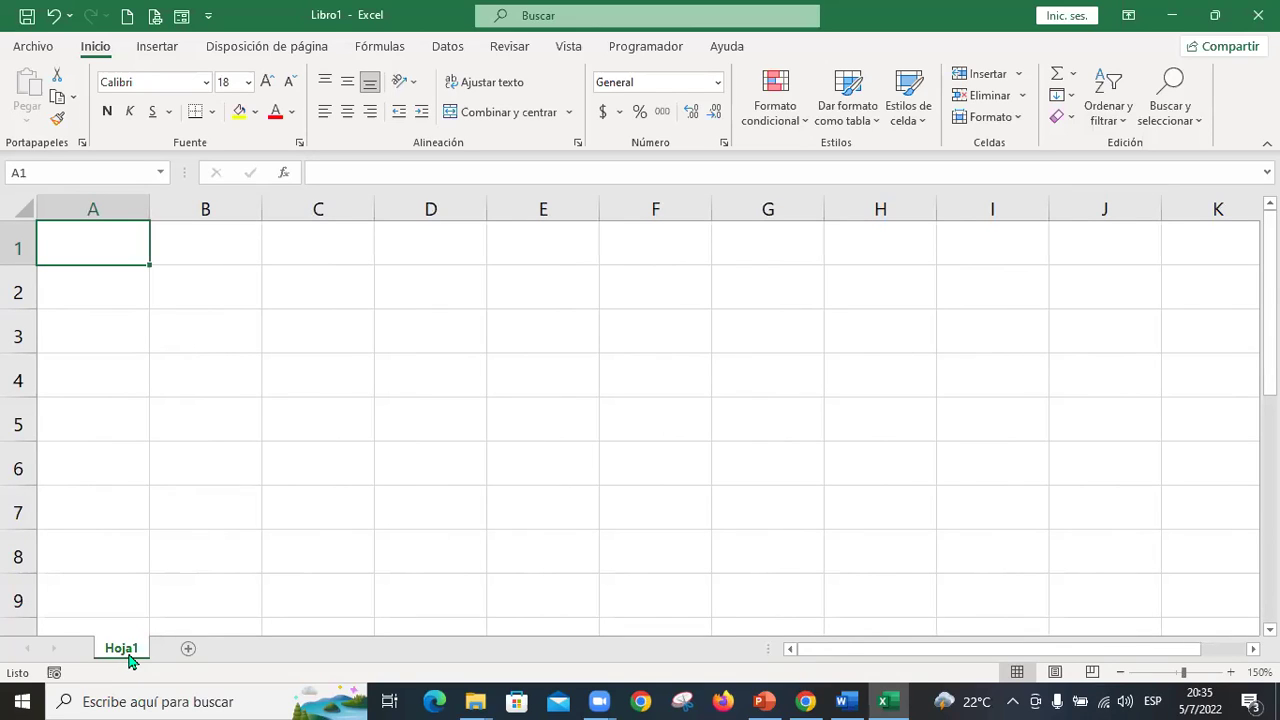
# Add a second sheet after Hoja1, switch back to Hoja1 and return to the new sheet
pyautogui.click(188, 650)
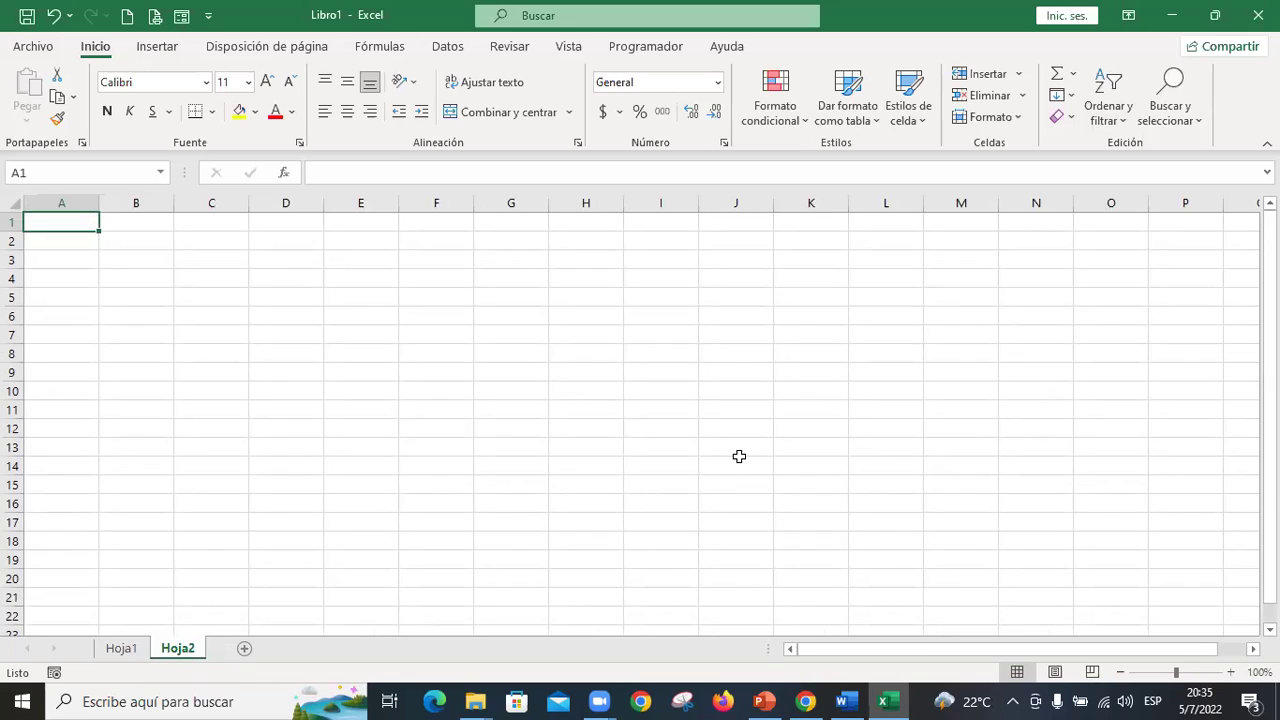
pyautogui.hotkey('ctrl', 'pageup')
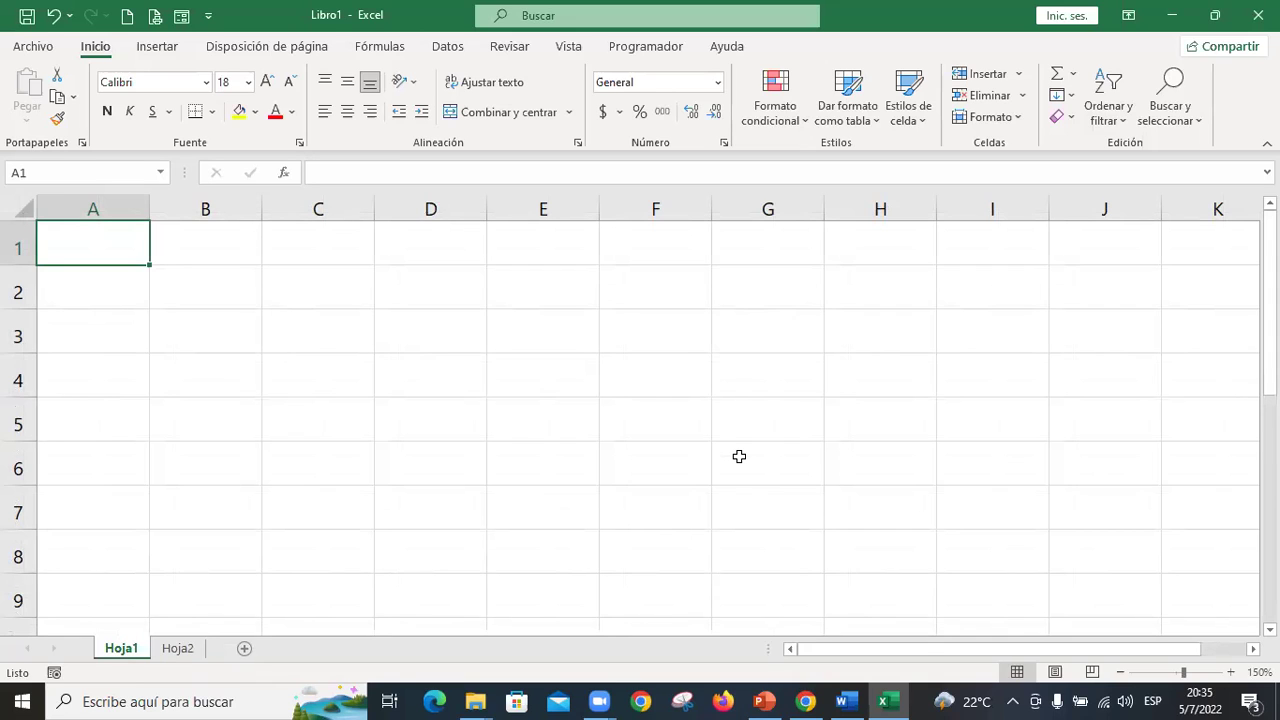
pyautogui.hotkey('ctrl', 'pagedown')
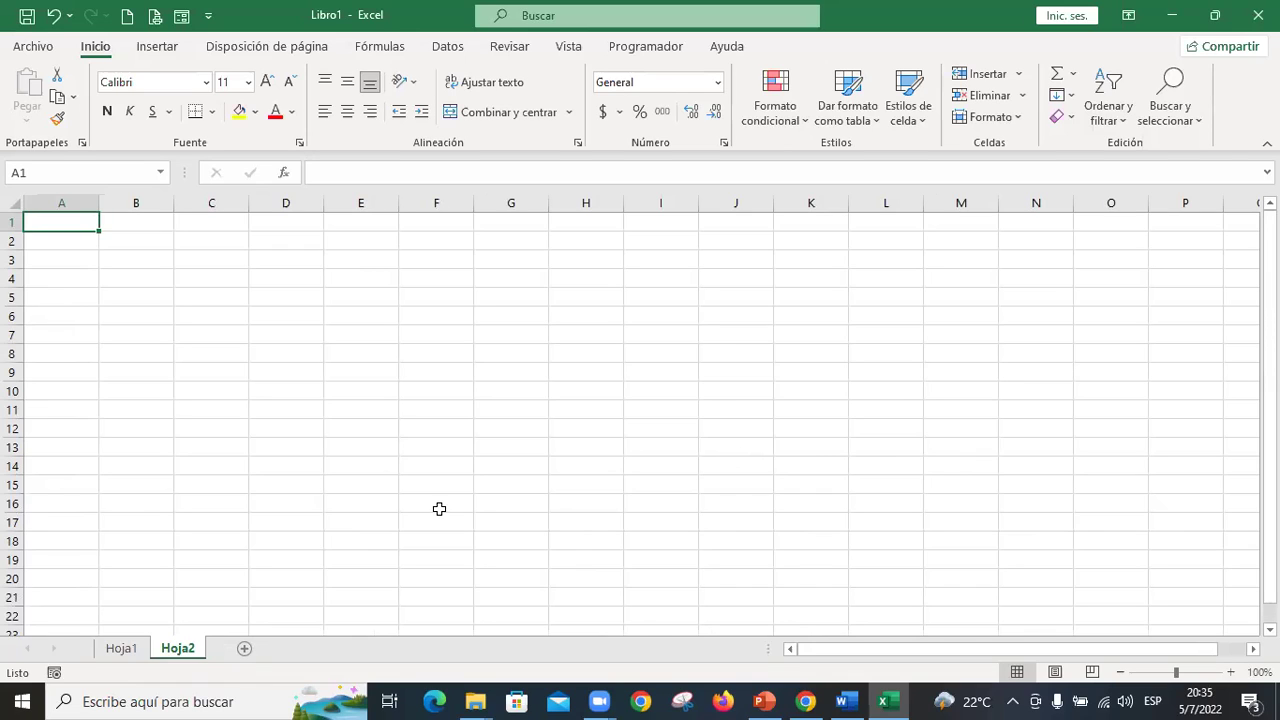
# Add a third sheet after Hoja2, go through the sheets back to Hoja1 and return to the third sheet
pyautogui.click(245, 649)
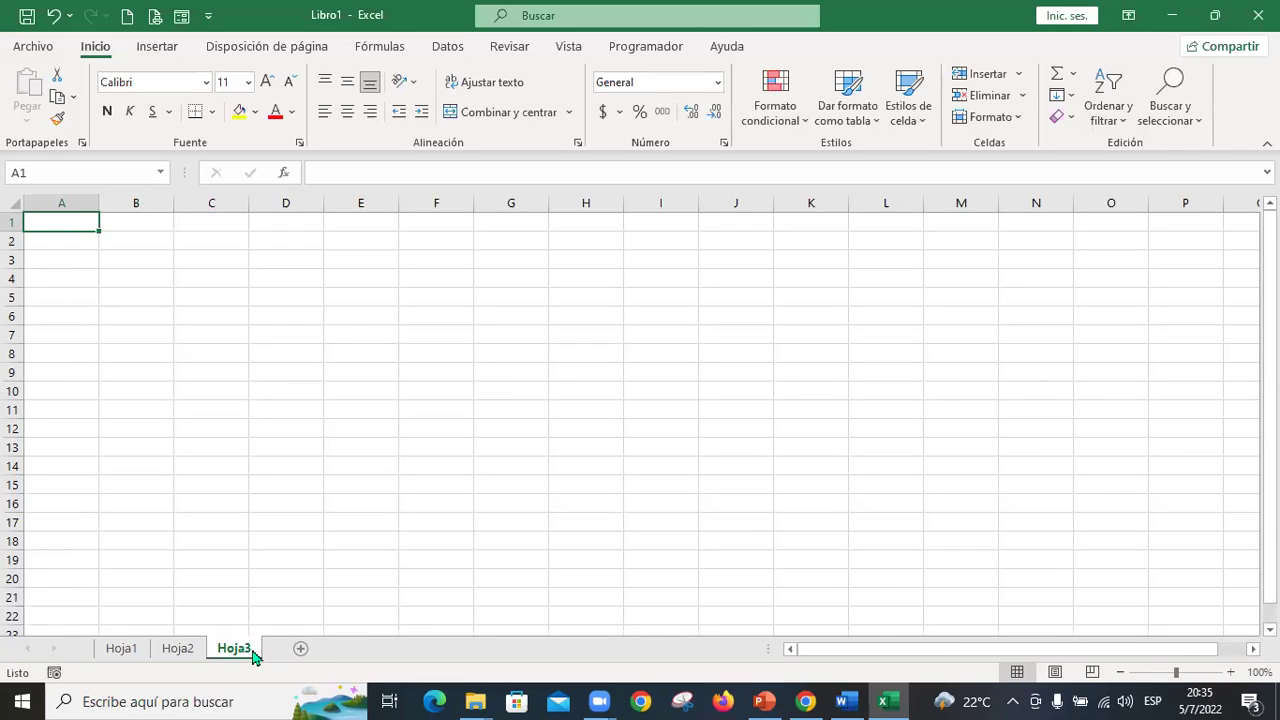
pyautogui.hotkey('ctrl', 'pageup')
pyautogui.hotkey('ctrl', 'pageup')
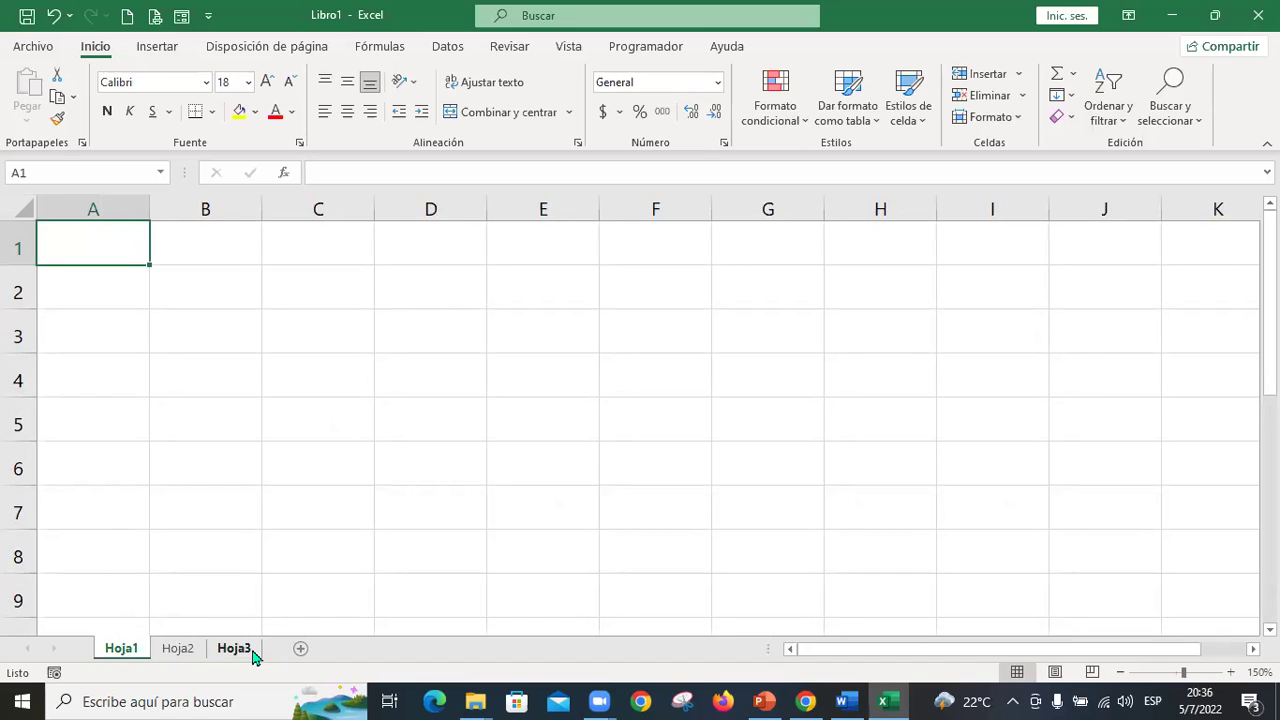
pyautogui.hotkey('ctrl', 'pagedown')
pyautogui.hotkey('ctrl', 'pagedown')
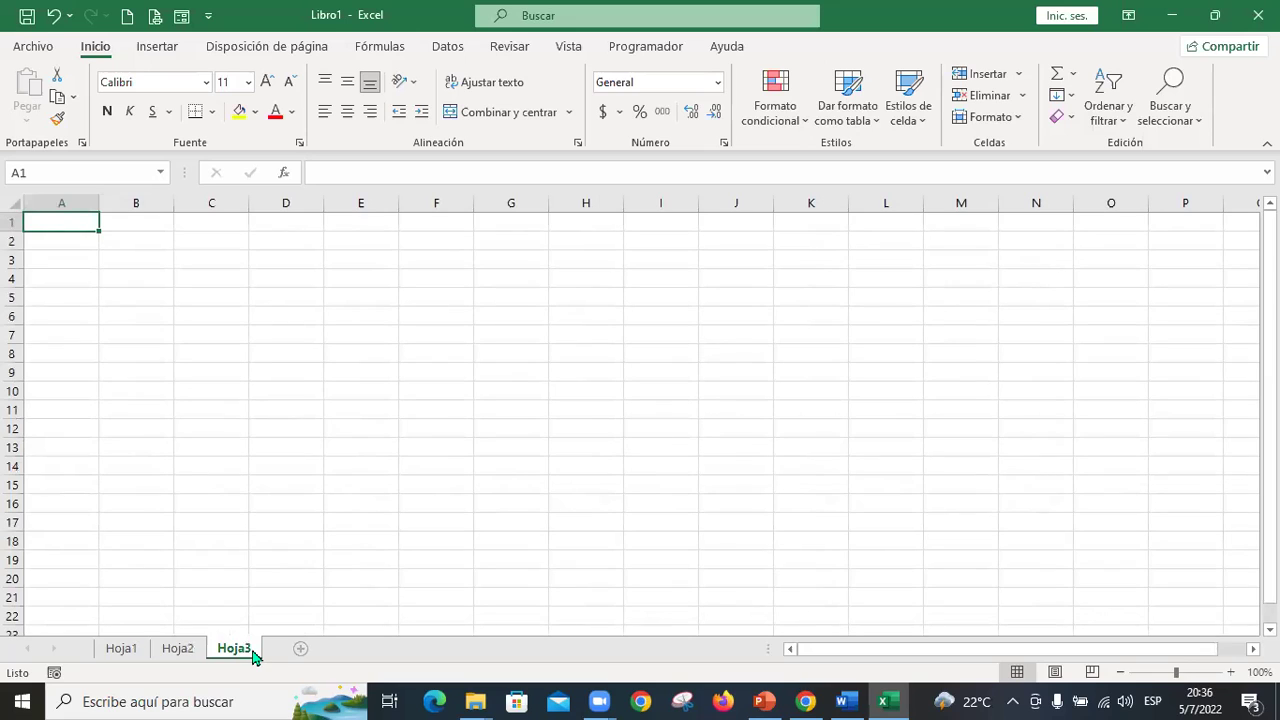
# Add a fourth sheet after Hoja3 and go back through the sheets to Hoja1
pyautogui.hotkey('shift', 'F11')
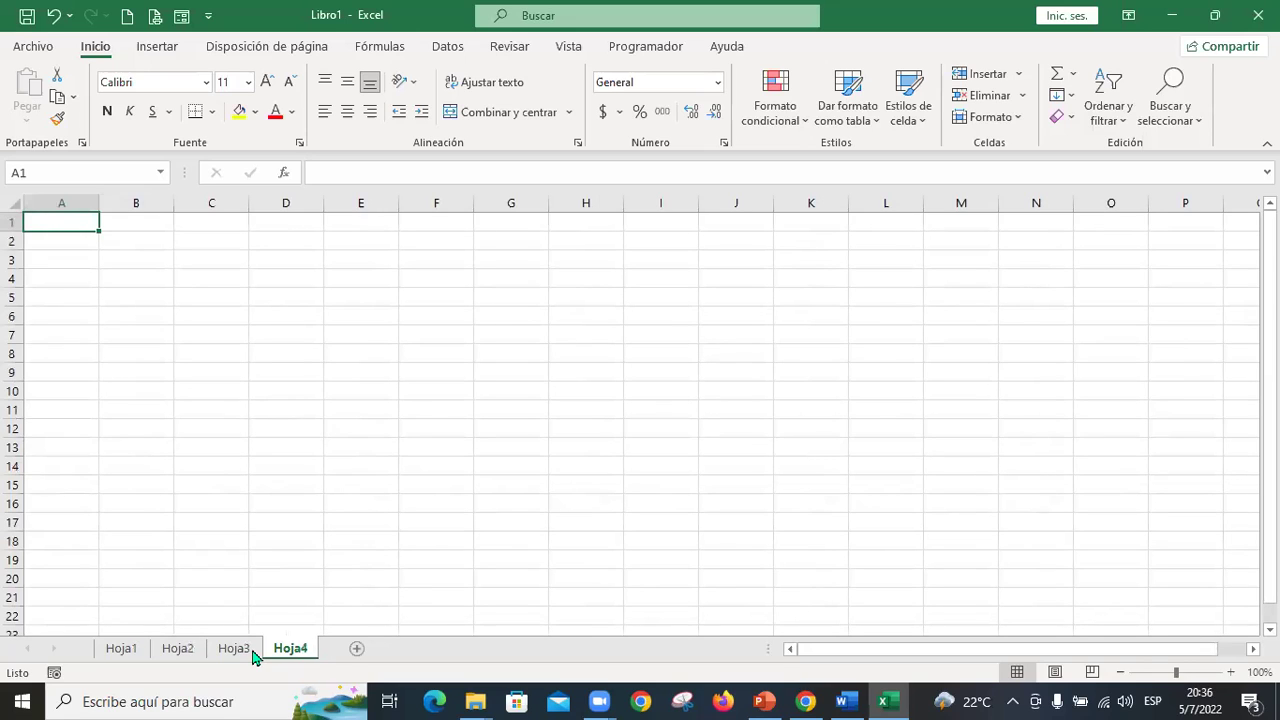
pyautogui.hotkey('ctrl', 'pageup')
pyautogui.hotkey('ctrl', 'pageup')
pyautogui.hotkey('ctrl', 'pageup')
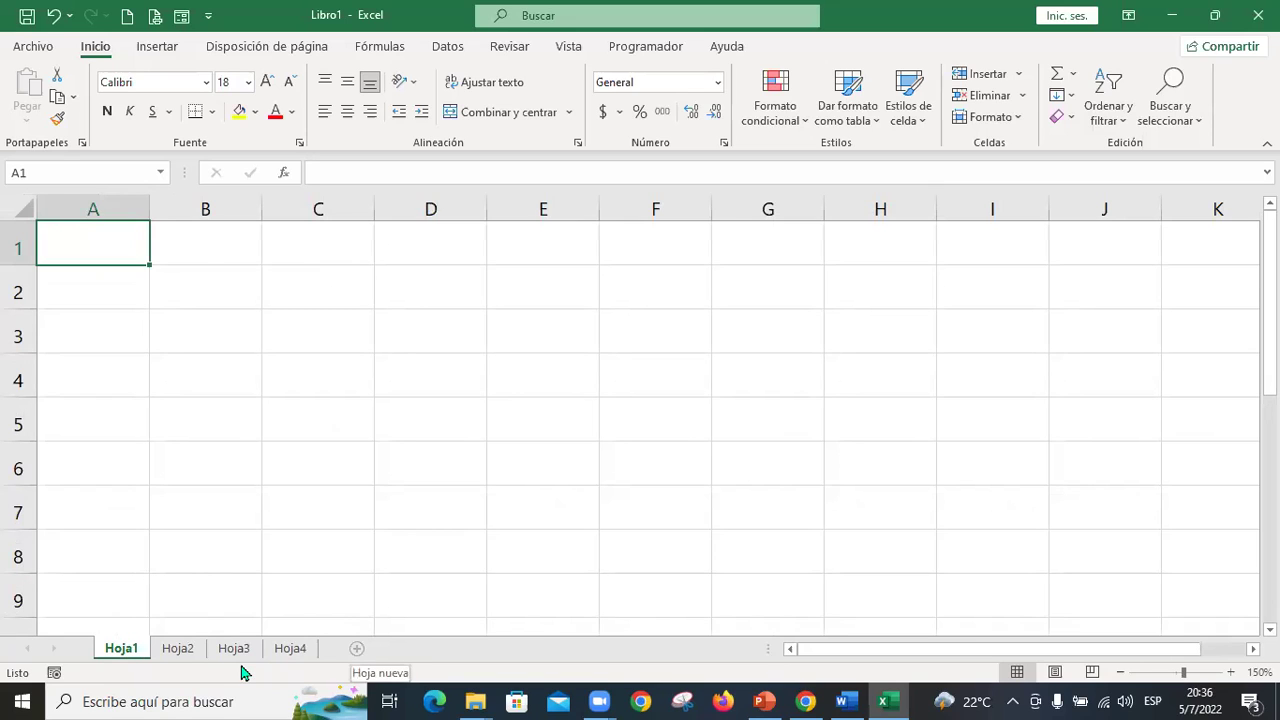
# Insert a new sheet directly after Hoja1 and move it to the end of Libro1
pyautogui.click(357, 648)
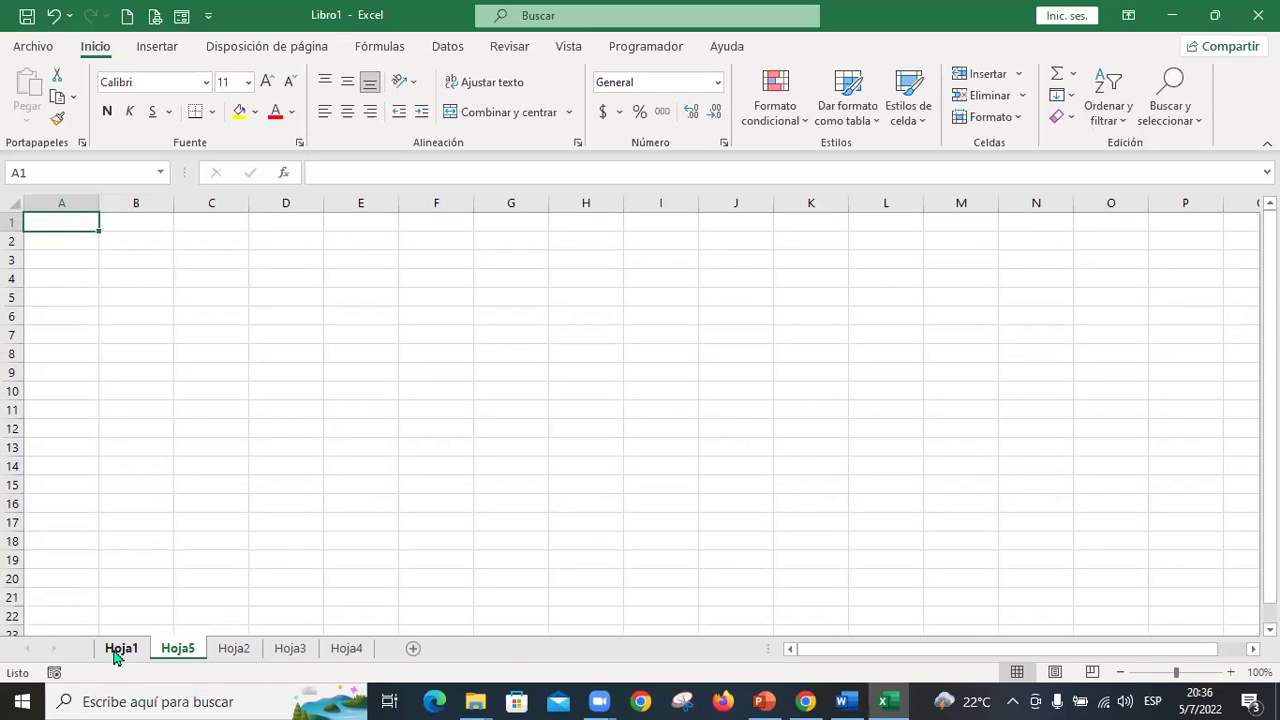
pyautogui.rightClick(188, 658)
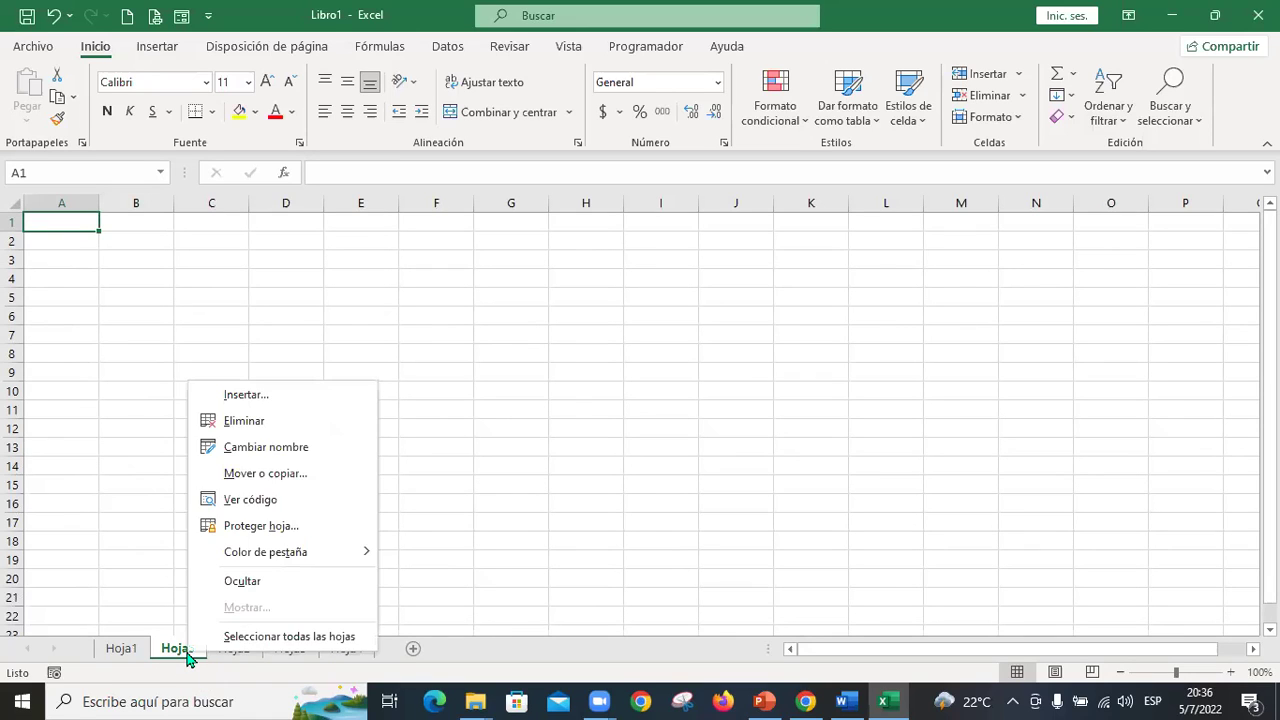
pyautogui.click(300, 476)
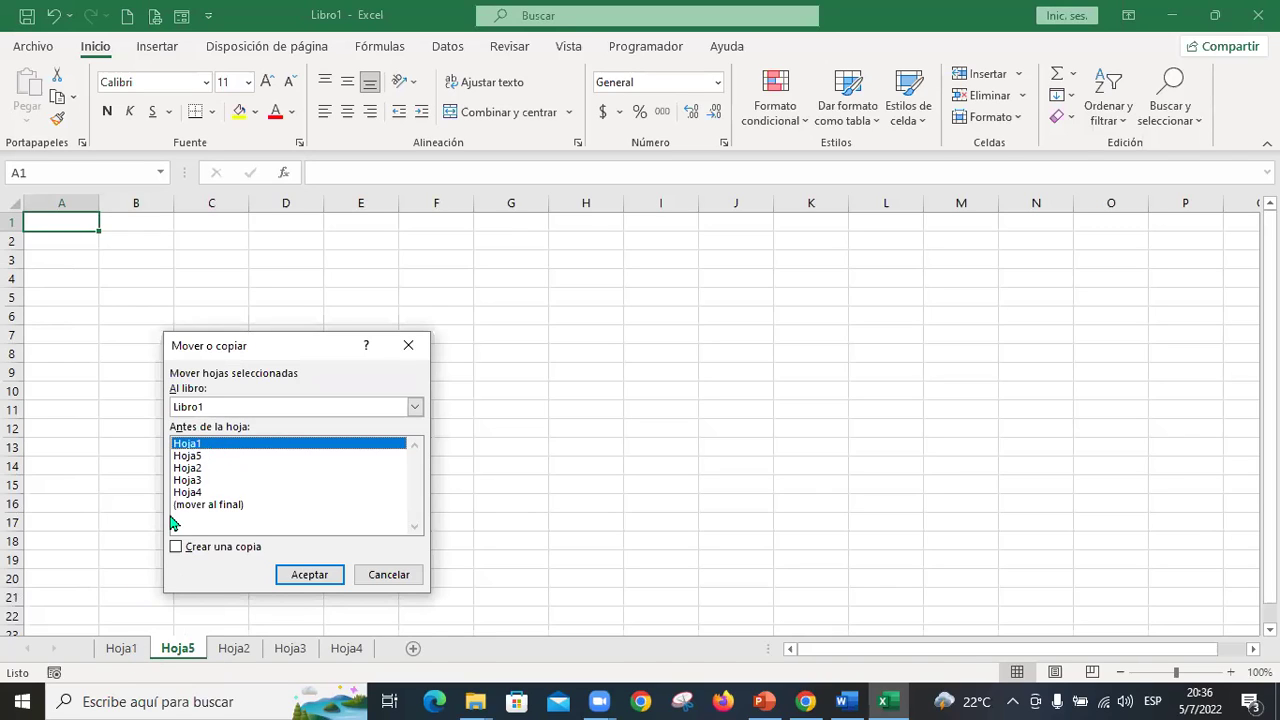
pyautogui.click(191, 458)
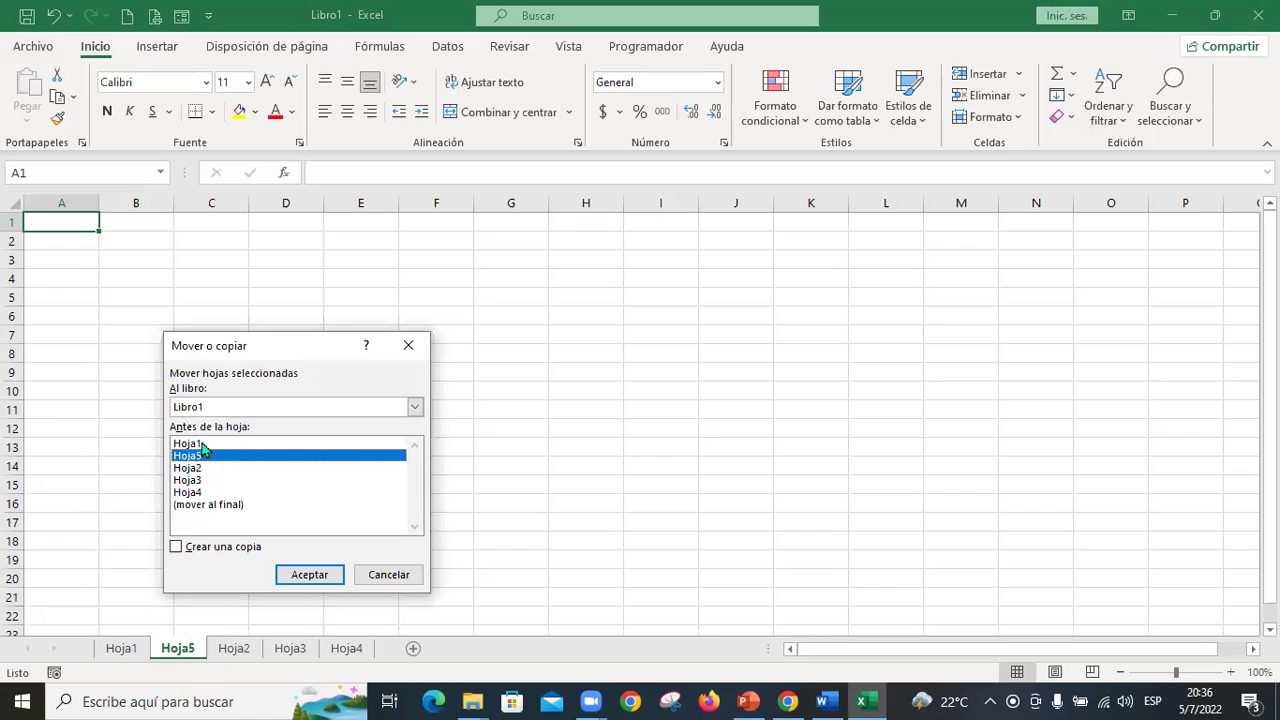
pyautogui.click(232, 507)
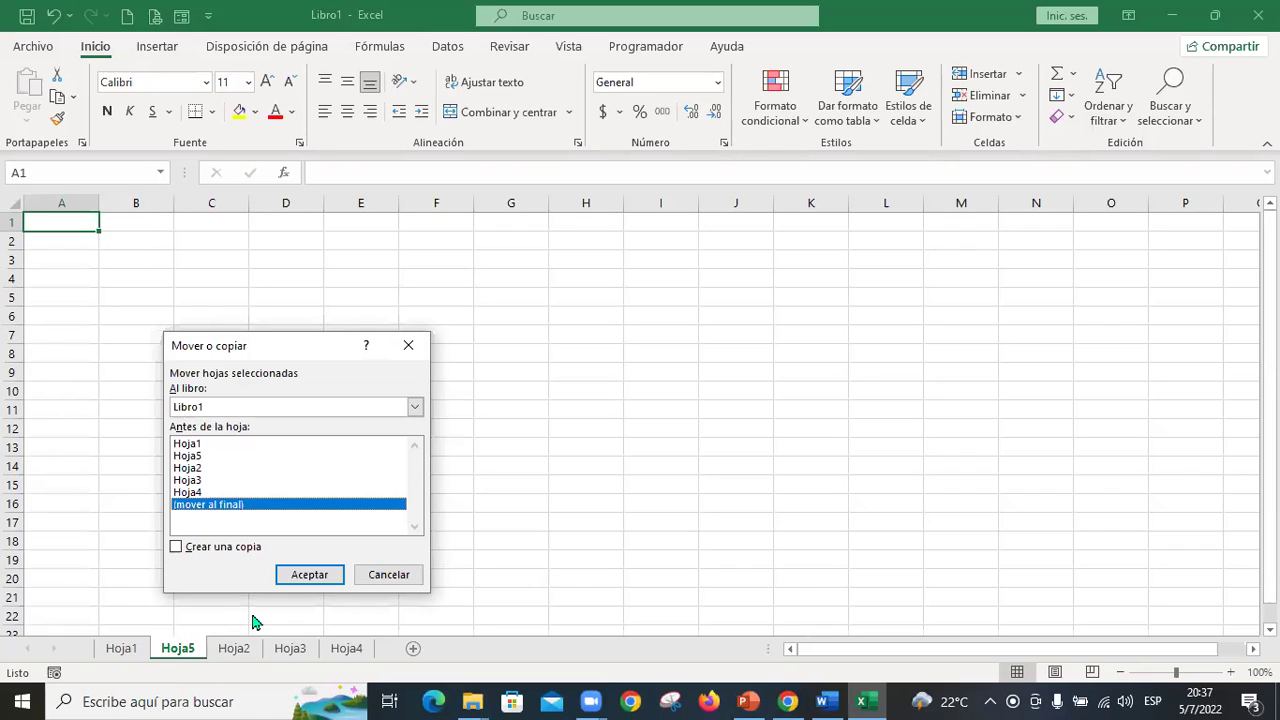
pyautogui.click(305, 573)
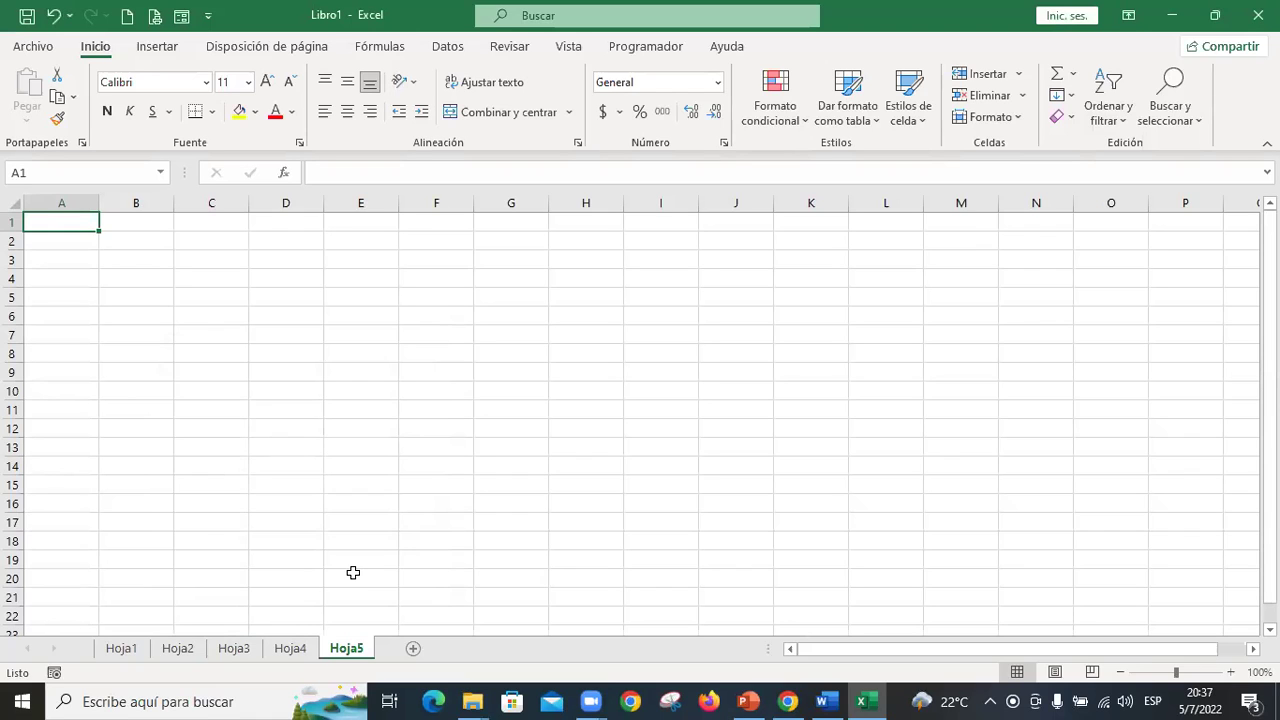
# Create a copy of Hoja5 in Libro1, placed before Hoja5
pyautogui.rightClick(350, 648)
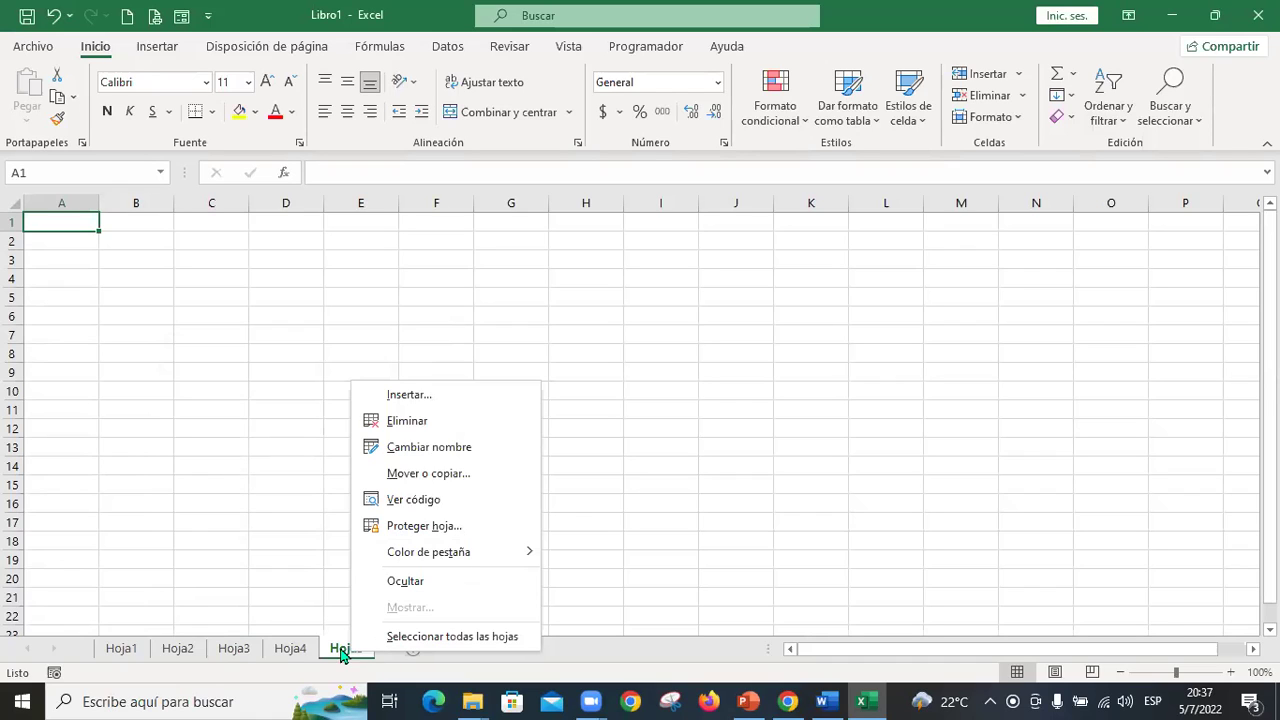
pyautogui.click(502, 476)
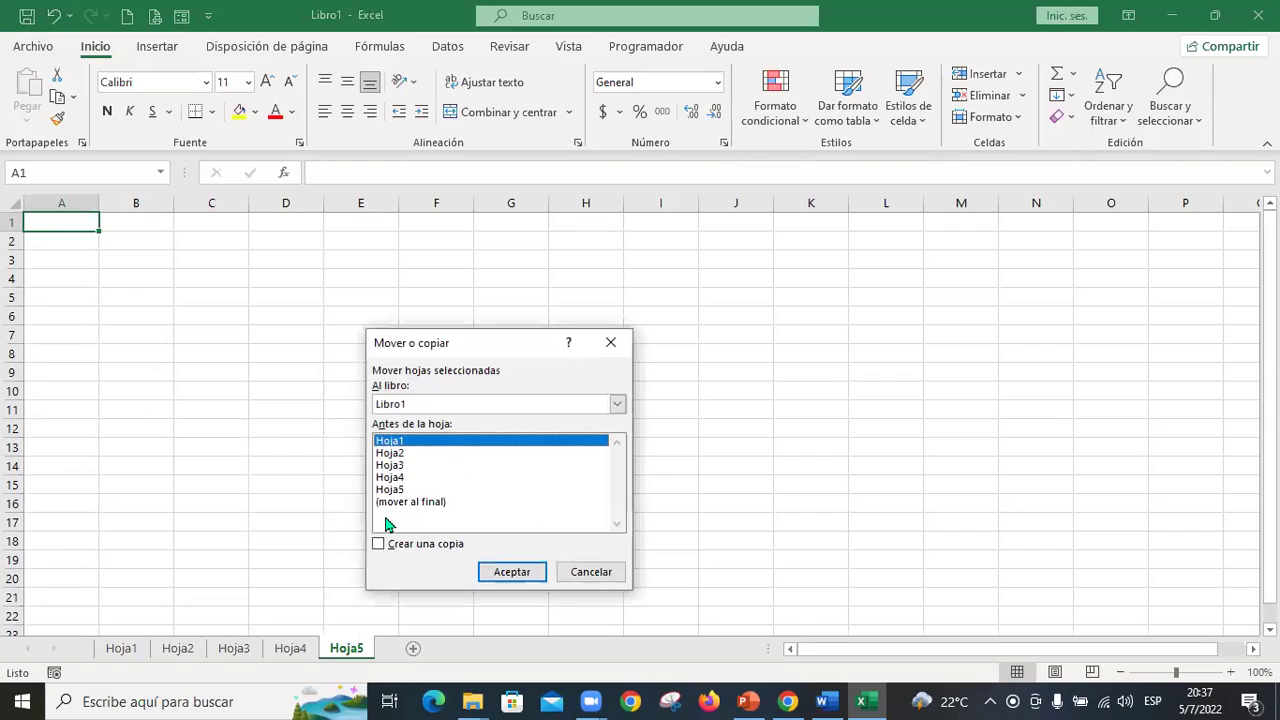
pyautogui.click(398, 490)
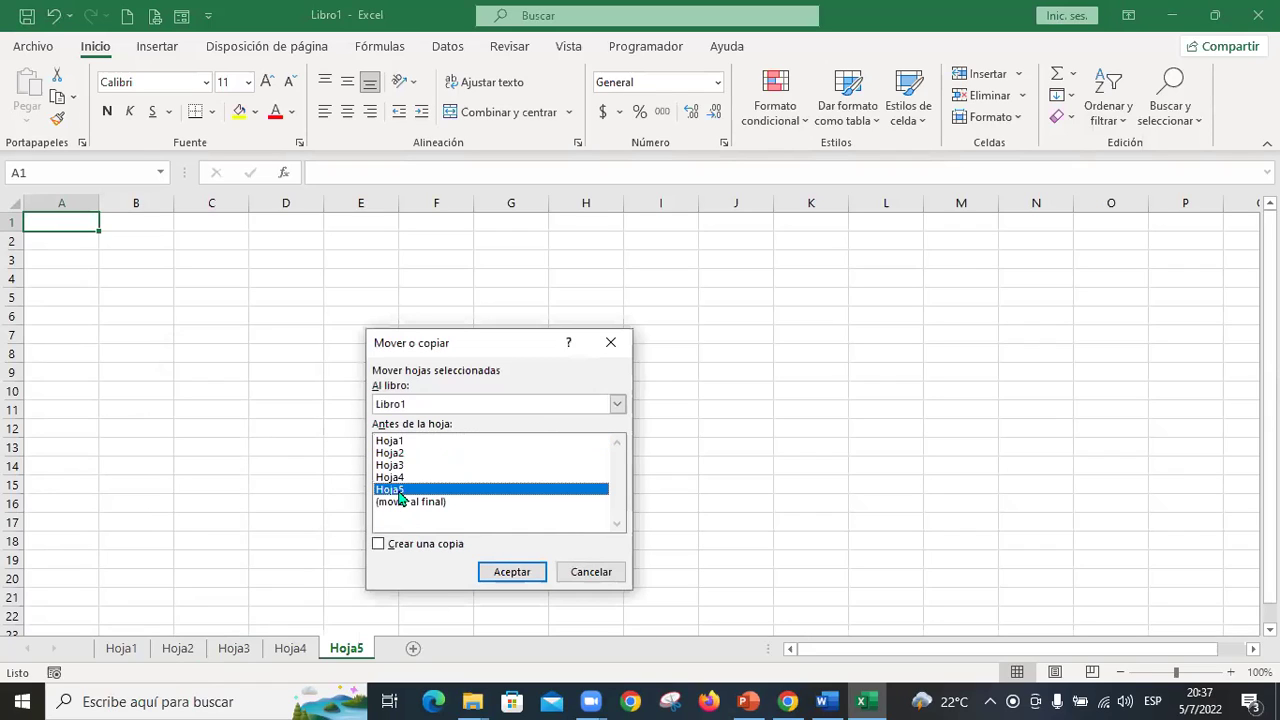
pyautogui.click(378, 545)
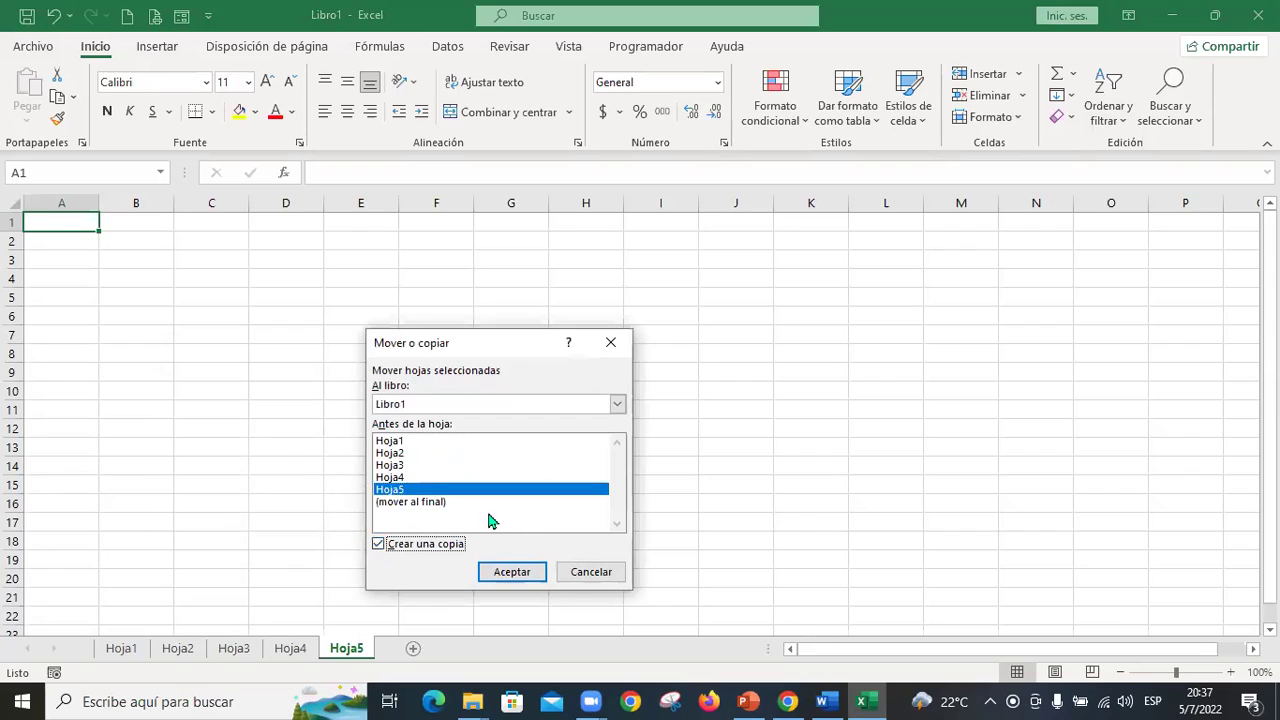
pyautogui.click(511, 574)
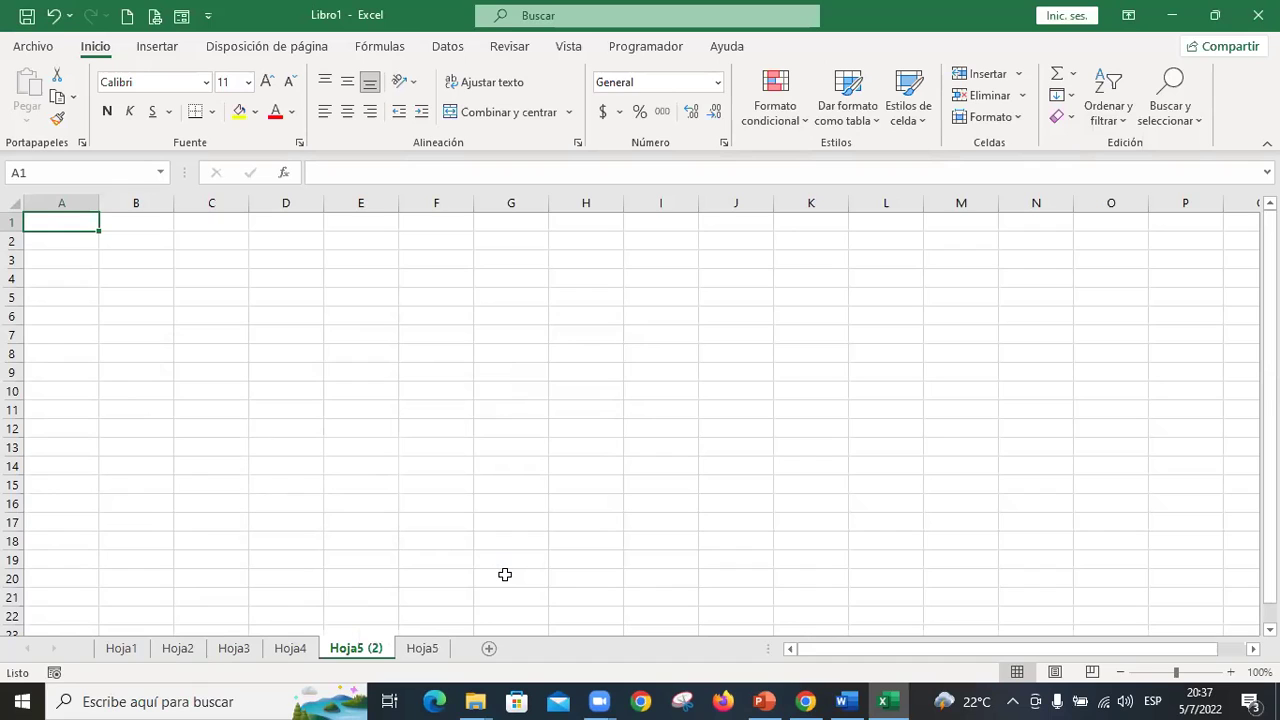
# Move the sheet Hoja5 (2) to the end of Libro1
pyautogui.rightClick(374, 648)
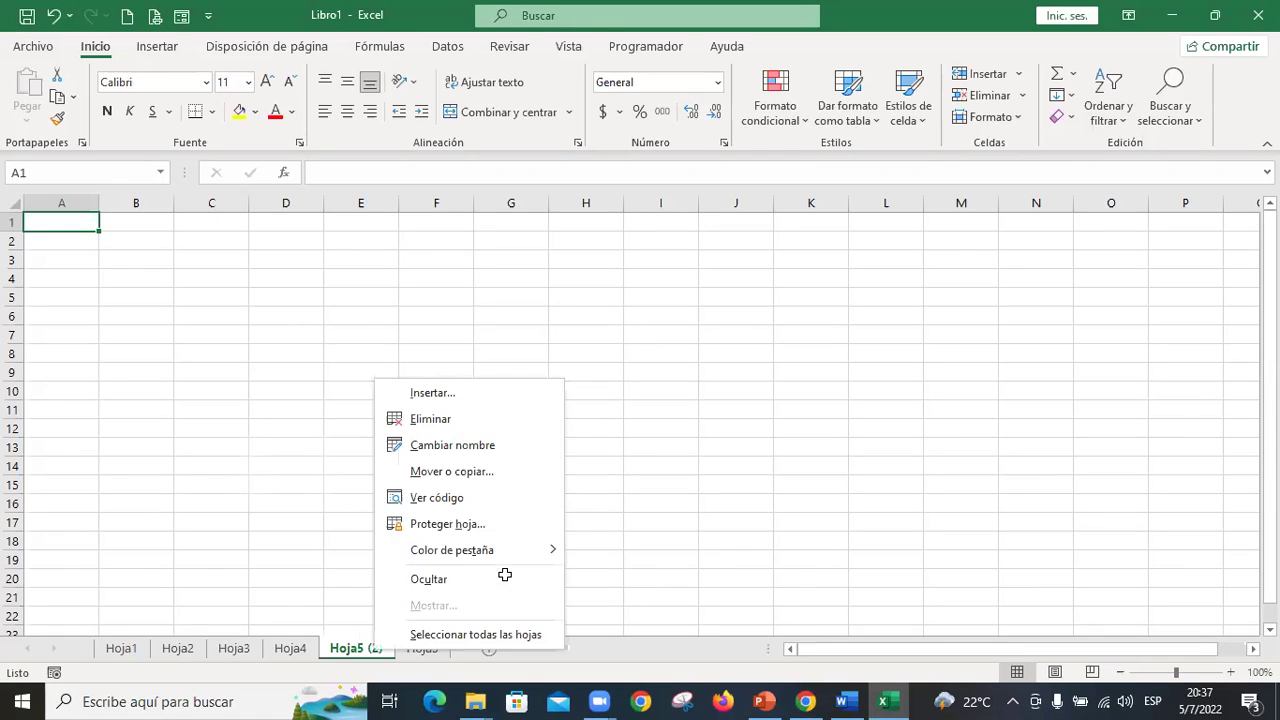
pyautogui.click(489, 474)
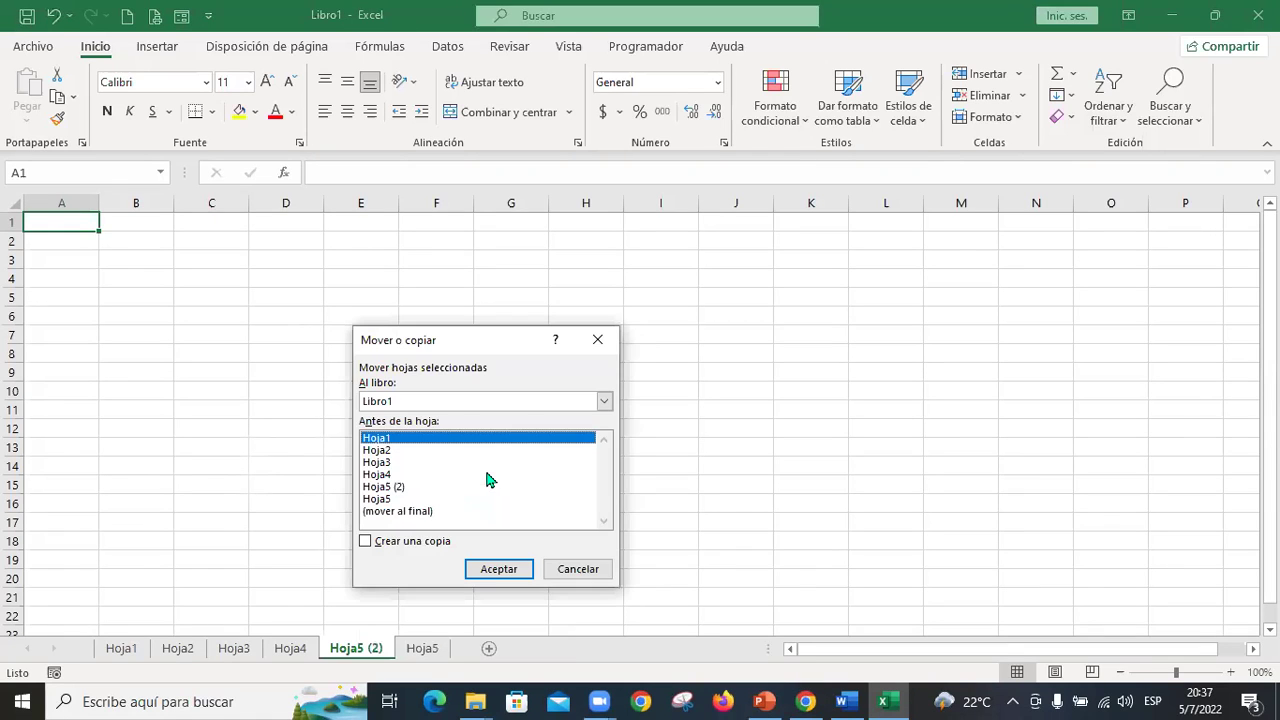
pyautogui.click(390, 512)
pyautogui.click(500, 569)
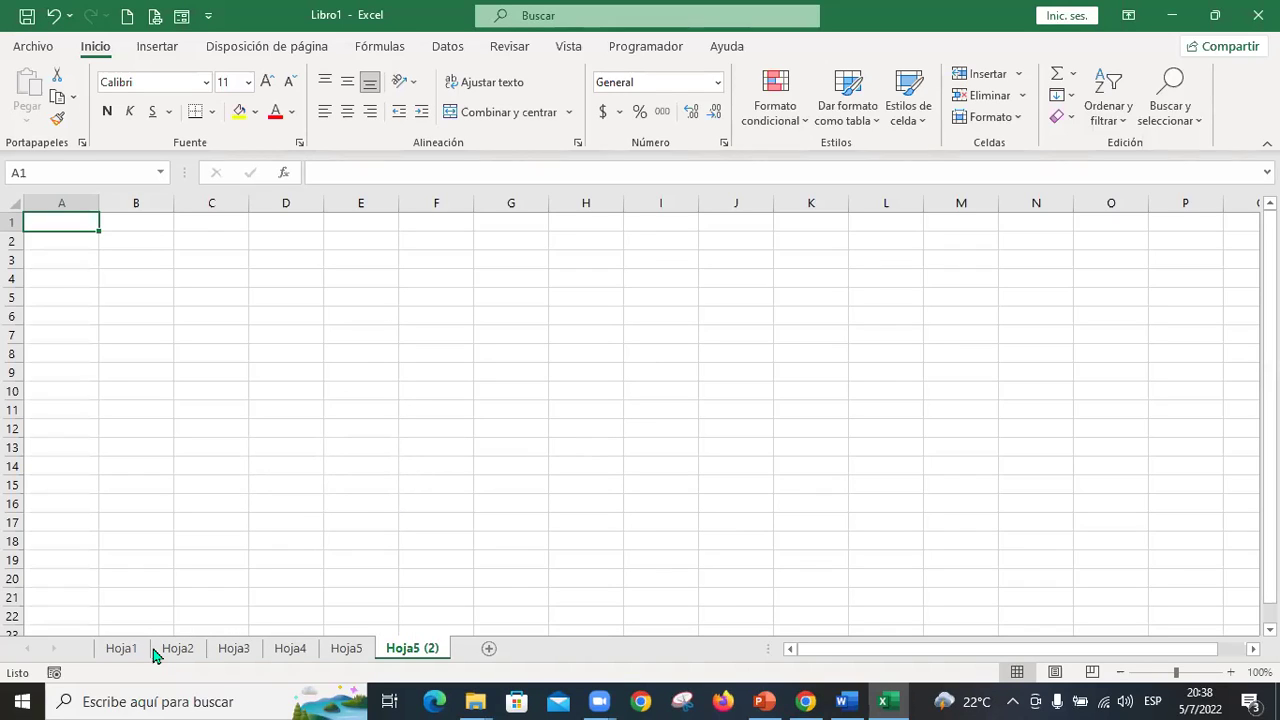
# Rename the sheet Hoja1 as "Nombre 1"
pyautogui.click(120, 650)
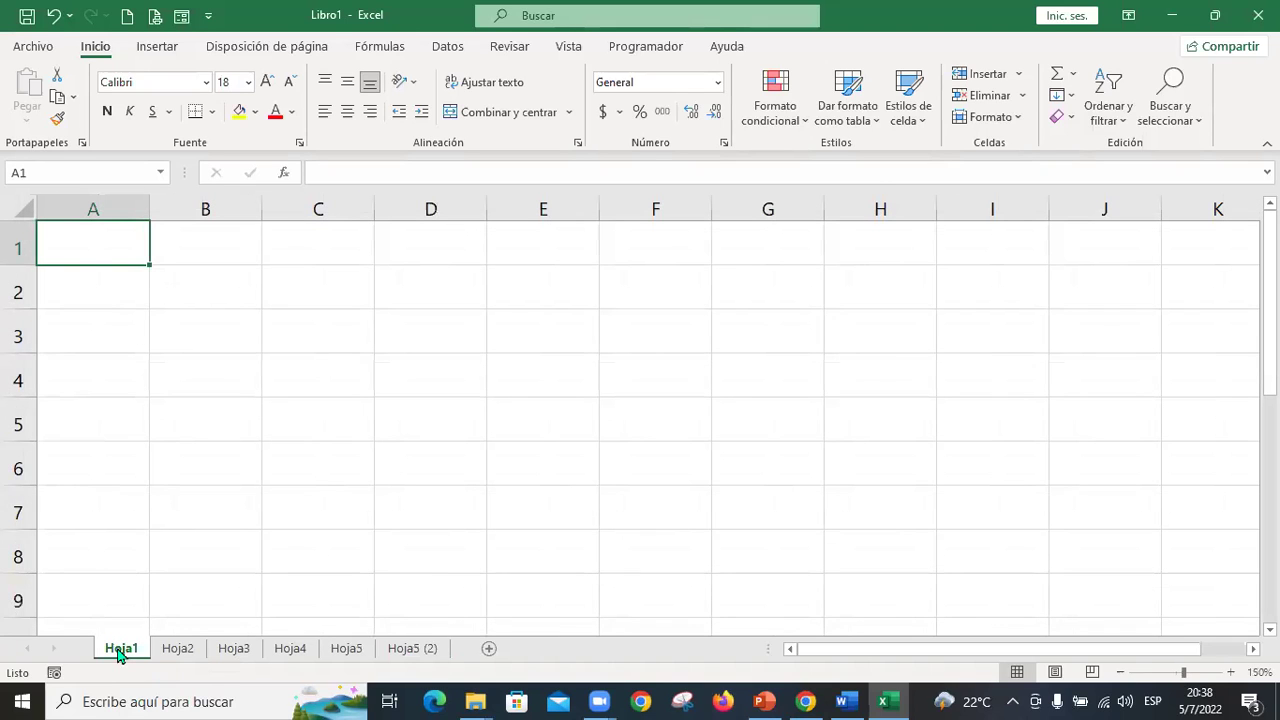
pyautogui.moveTo(118, 652); pyautogui.dragTo(140, 614)
pyautogui.click(140, 612)
pyautogui.rightClick(124, 652)
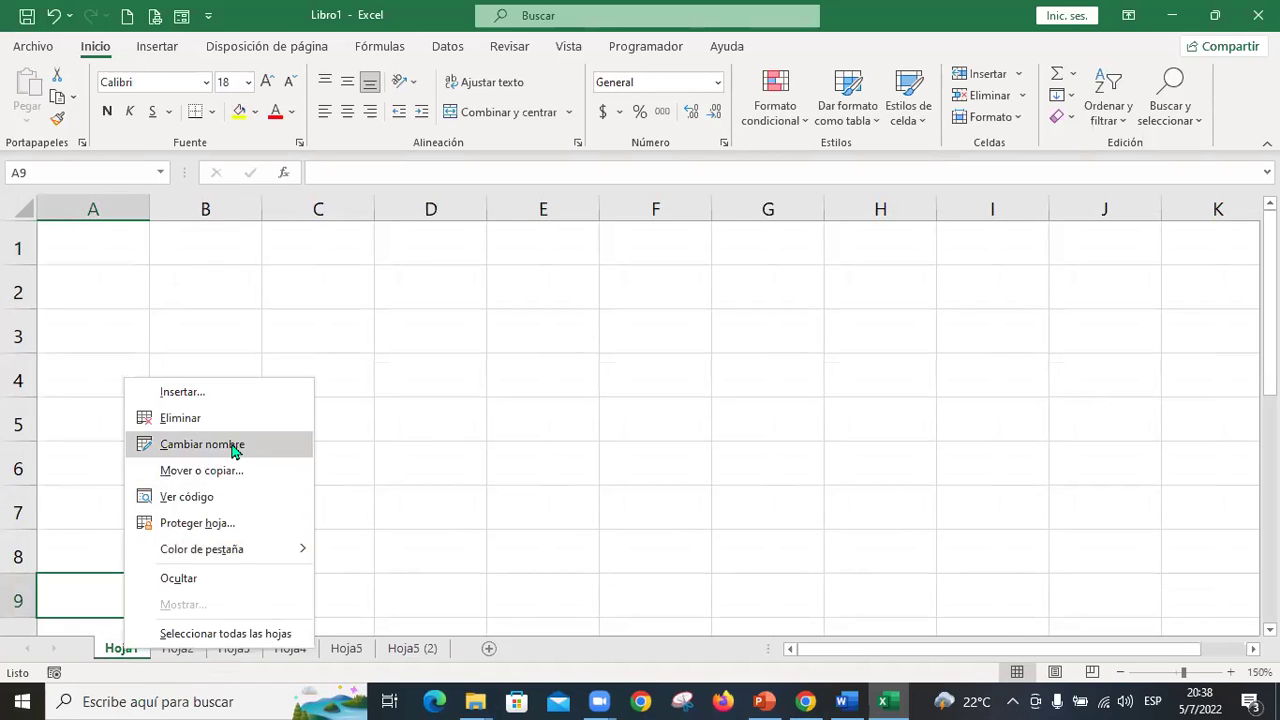
pyautogui.click(300, 443)
pyautogui.write('Nombre 1')
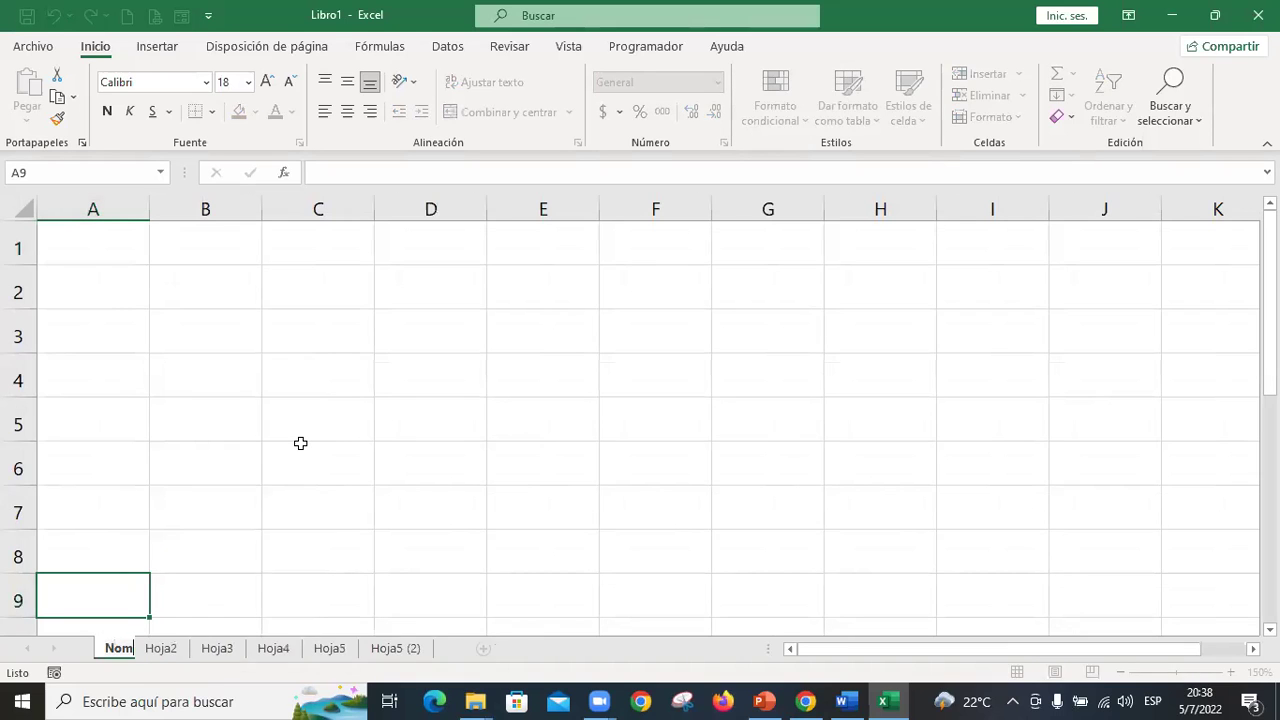
pyautogui.press('Return')
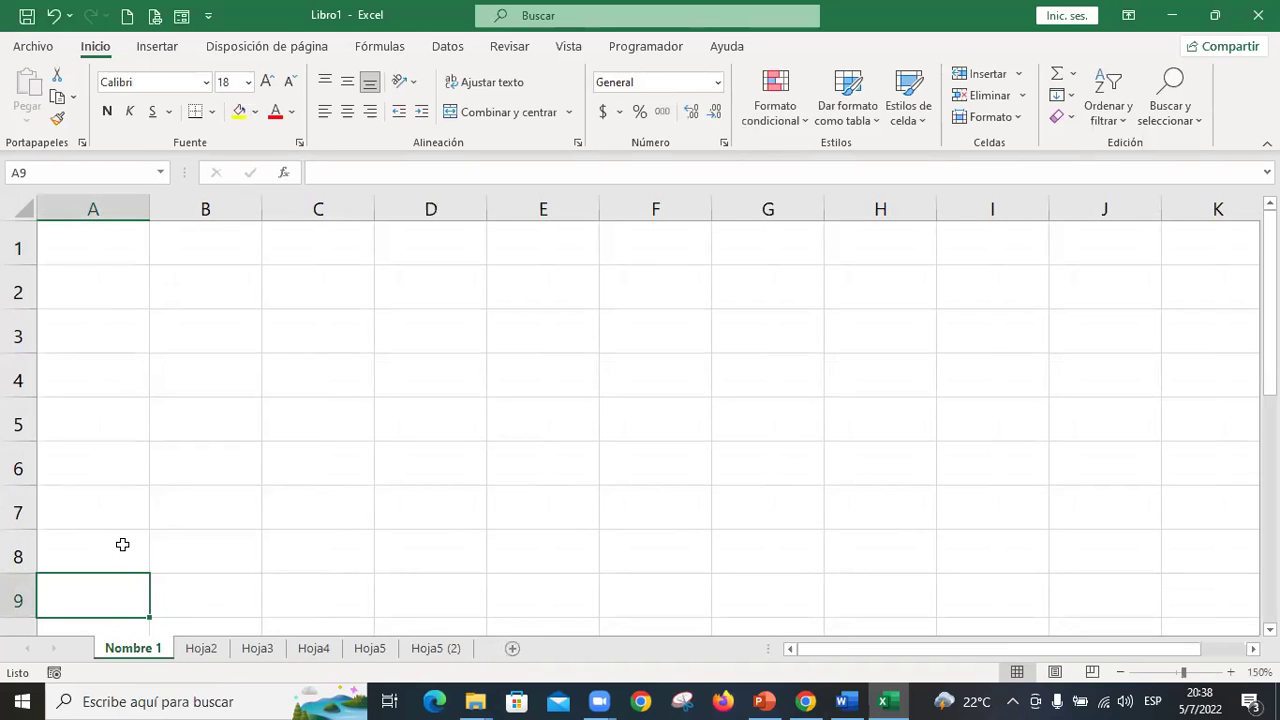
# Rename the sheet Hoja2 as "Nombre 2"
pyautogui.click(203, 649)
pyautogui.write('Nombres')
pyautogui.press('BackSpace')
pyautogui.write('2')
pyautogui.press('Return')
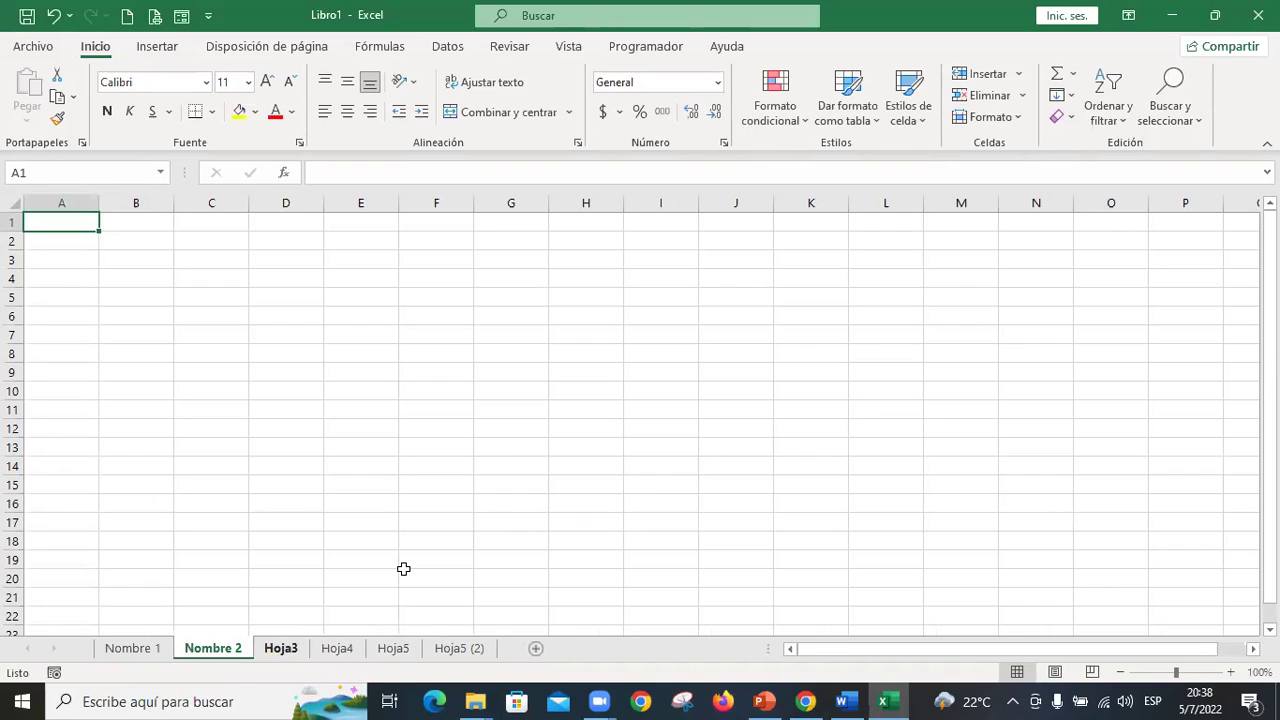
# Rename the sheet Hoja3 as "Nombre 3"
pyautogui.hotkey('ctrl', 'pagedown')
pyautogui.hotkey('alt', 'h')
pyautogui.write('or')
pyautogui.write('Nombre')
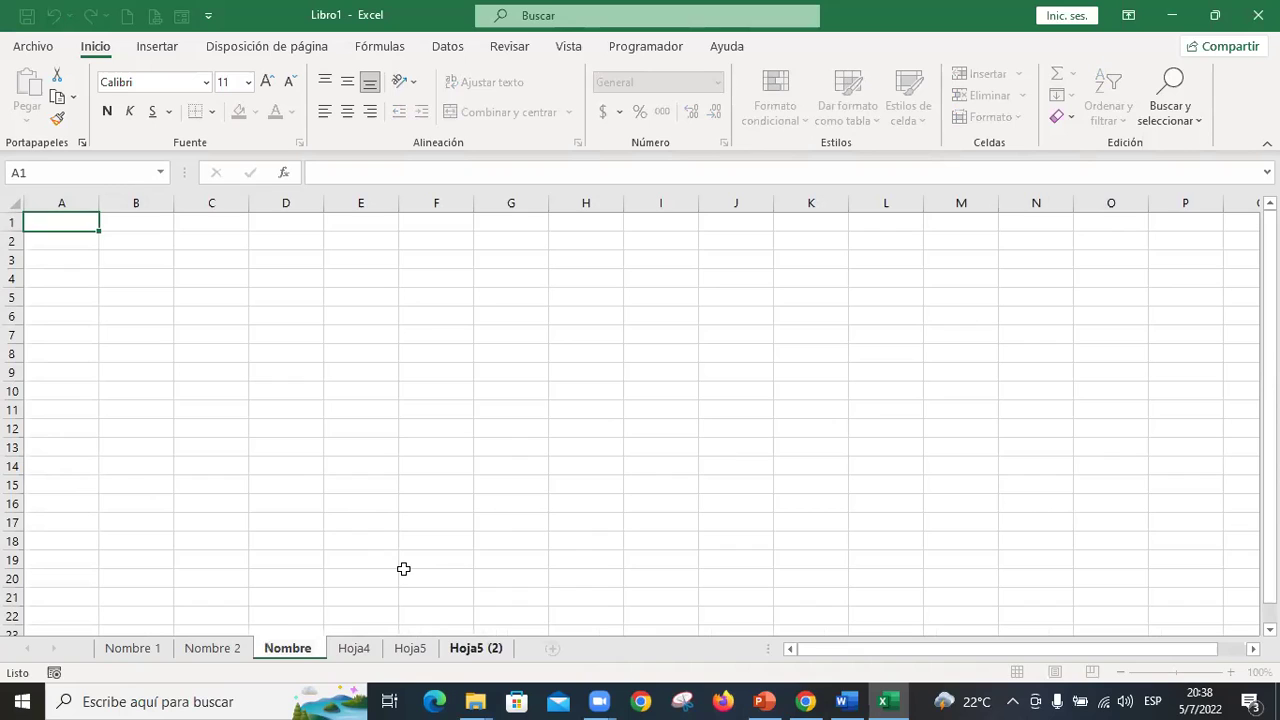
pyautogui.write(' 3')
pyautogui.press('Return')
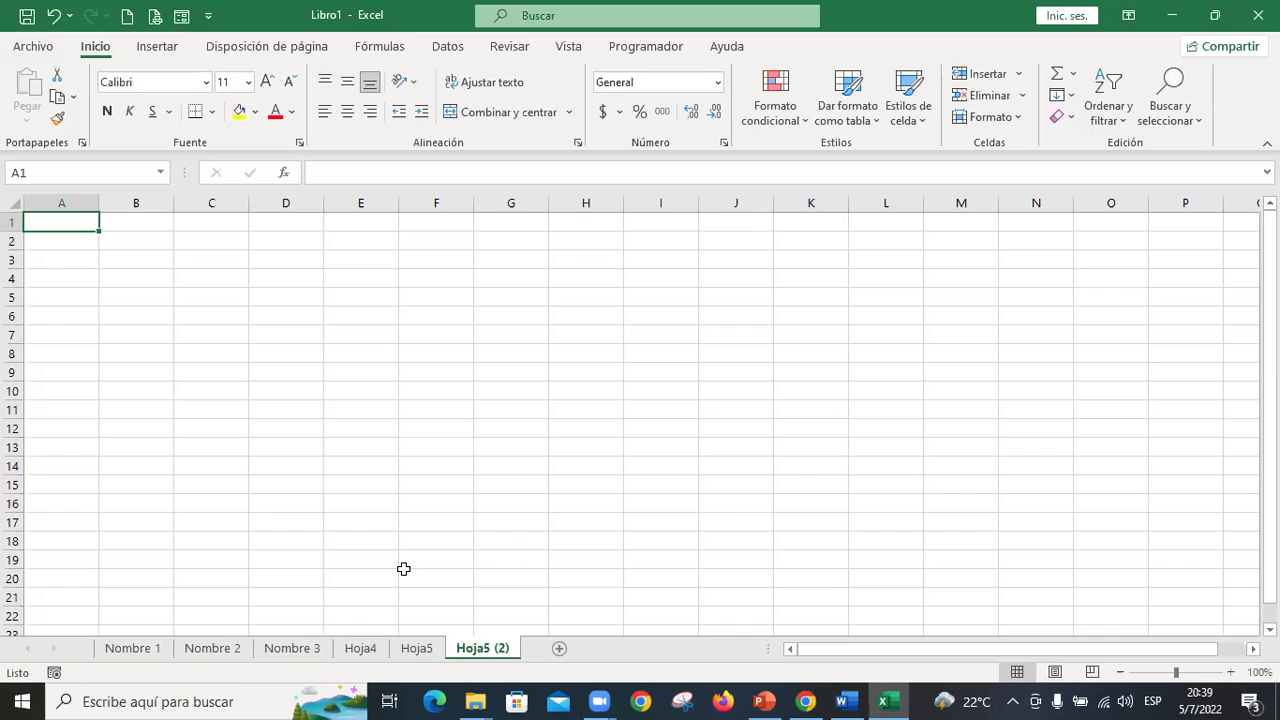
# Repeatedly extend the sheet selection from Hoja5 (2) to Hoja5 and reduce it again to Hoja5 (2) alone
pyautogui.rightClick(500, 652)
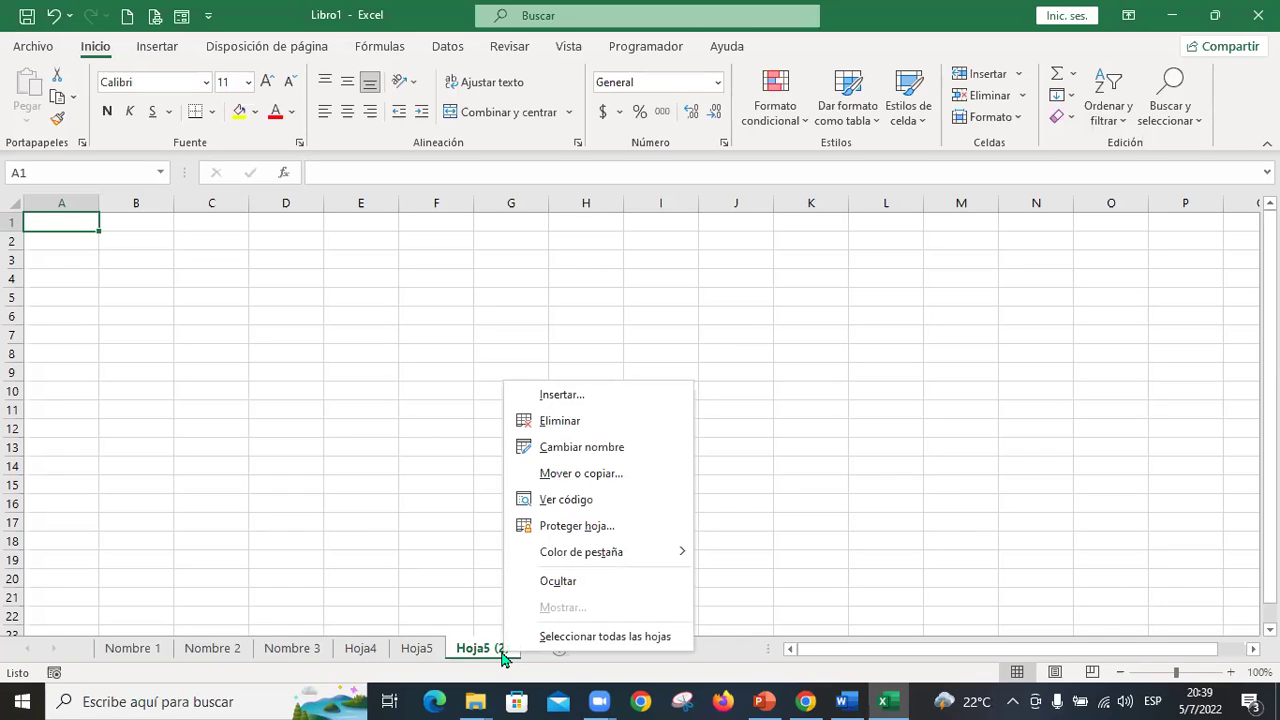
pyautogui.click(425, 410)
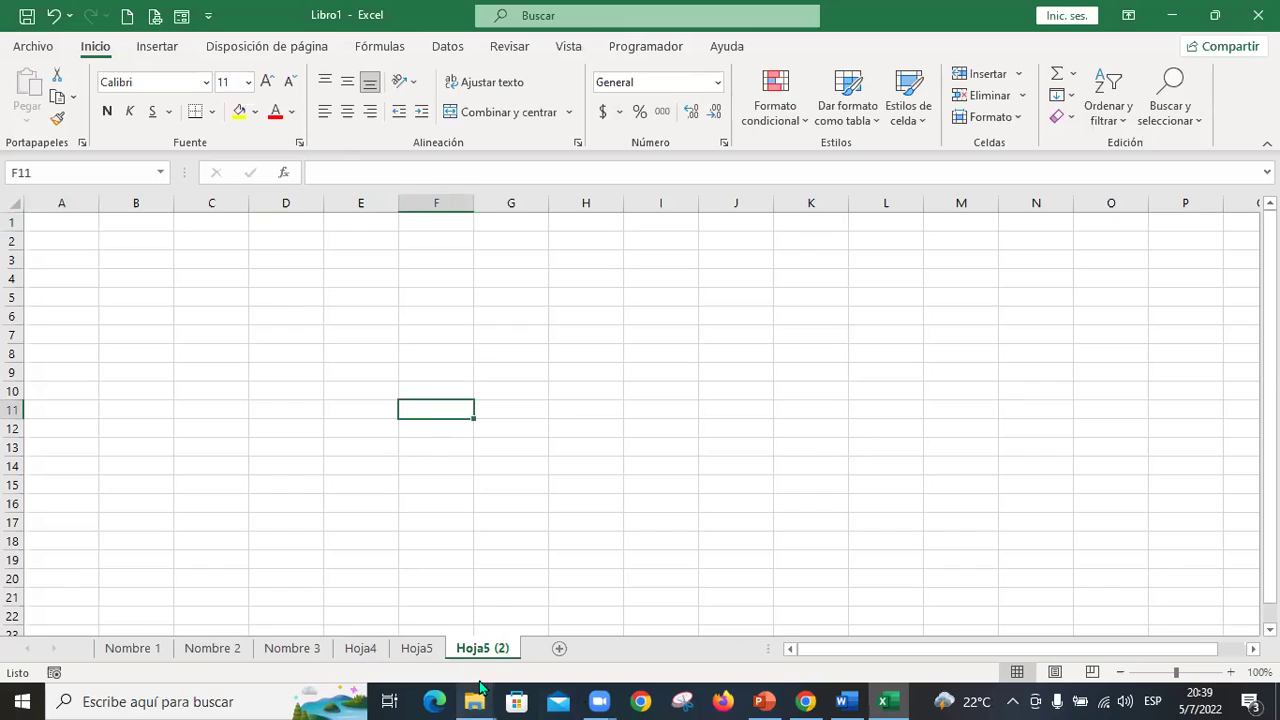
pyautogui.hotkey('ctrl', 'shift', 'pageup')
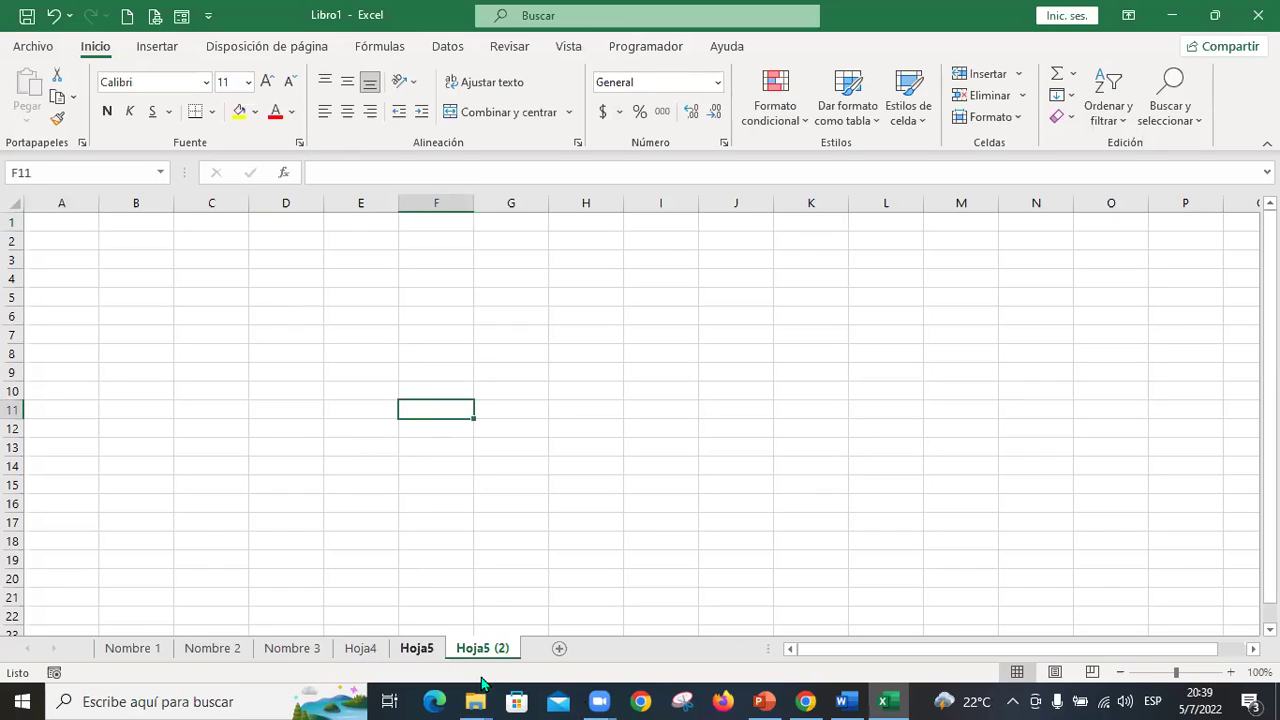
pyautogui.hotkey('ctrl', 'shift', 'pagedown')
pyautogui.hotkey('ctrl', 'shift', 'pageup')
pyautogui.hotkey('ctrl', 'shift', 'pagedown')
pyautogui.hotkey('ctrl', 'shift', 'pageup')
pyautogui.hotkey('ctrl', 'shift', 'pagedown')
pyautogui.rightClick(497, 649)
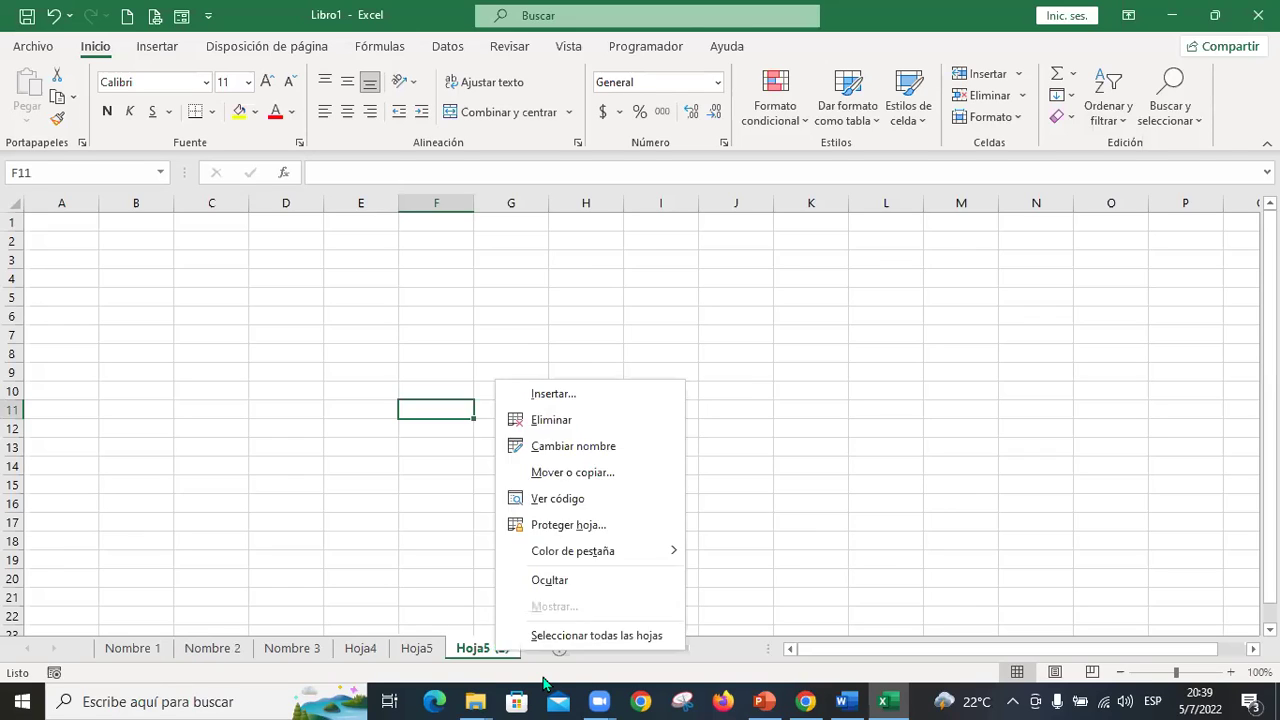
pyautogui.click(600, 480)
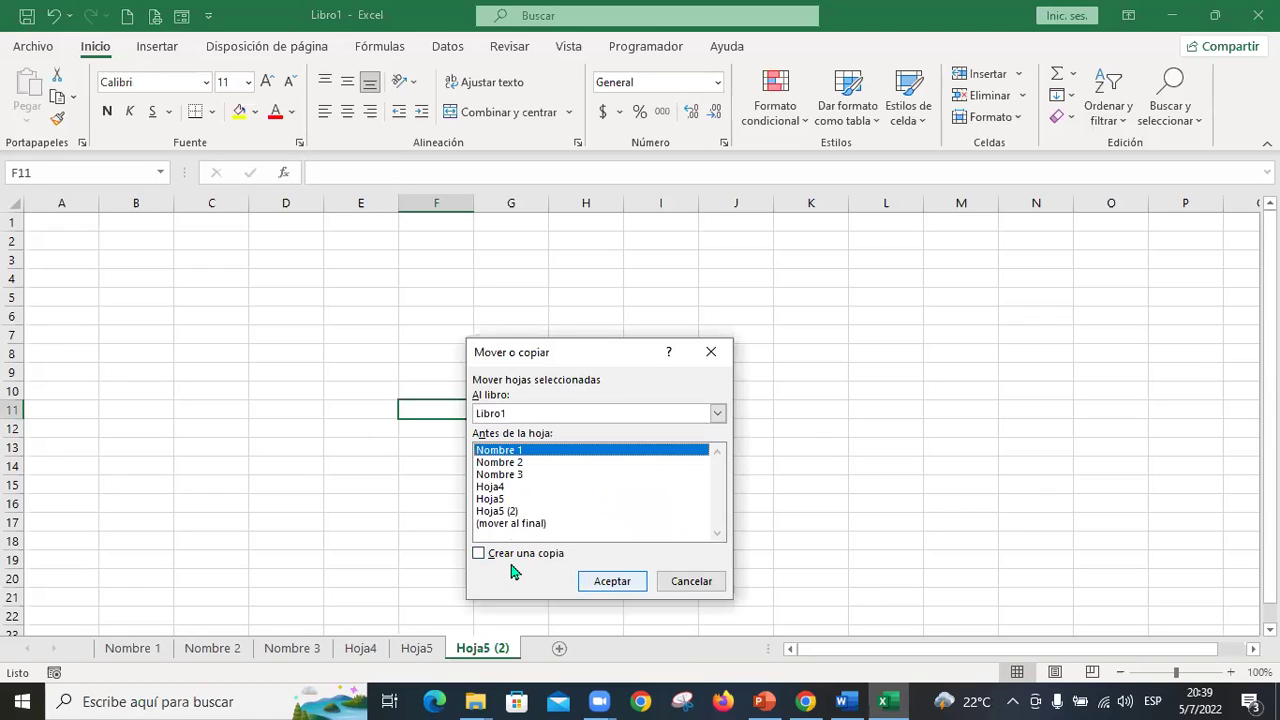
pyautogui.press('Escape')
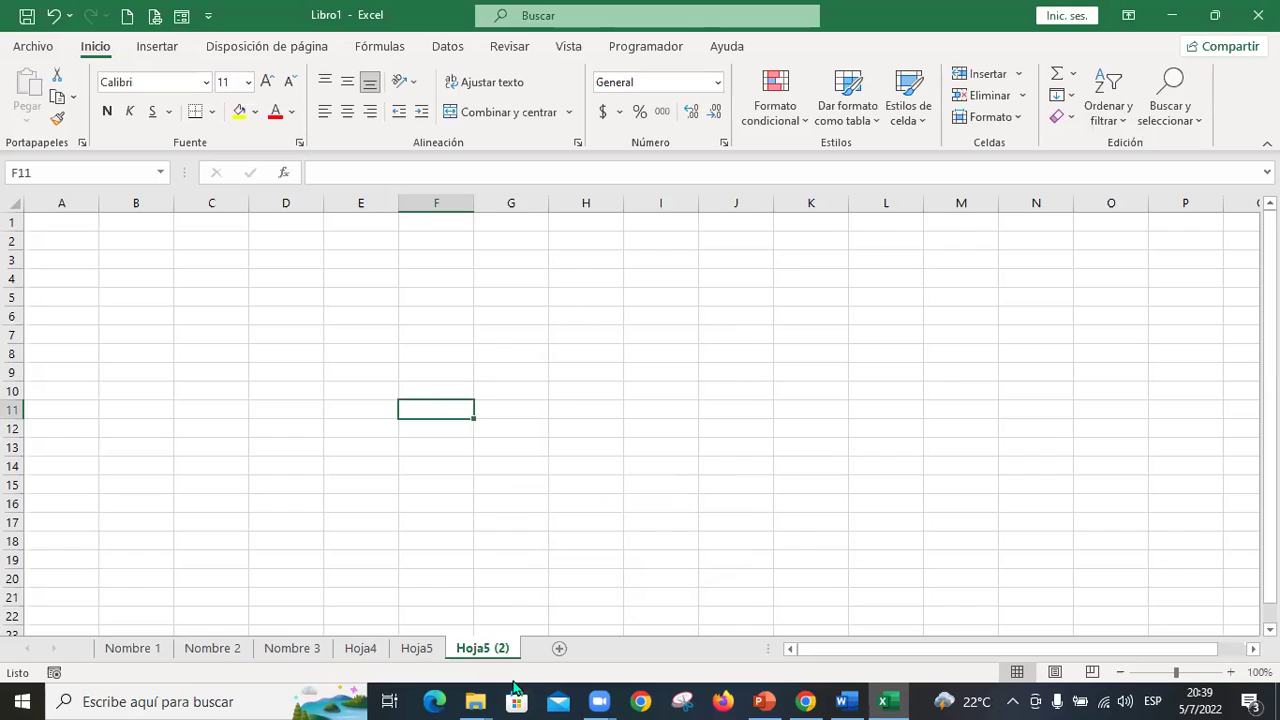
# Set the tab colour of the sheet Nombre 1 to the green theme colour
pyautogui.hotkey('ctrl', 'pageup')
pyautogui.hotkey('ctrl', 'pageup')
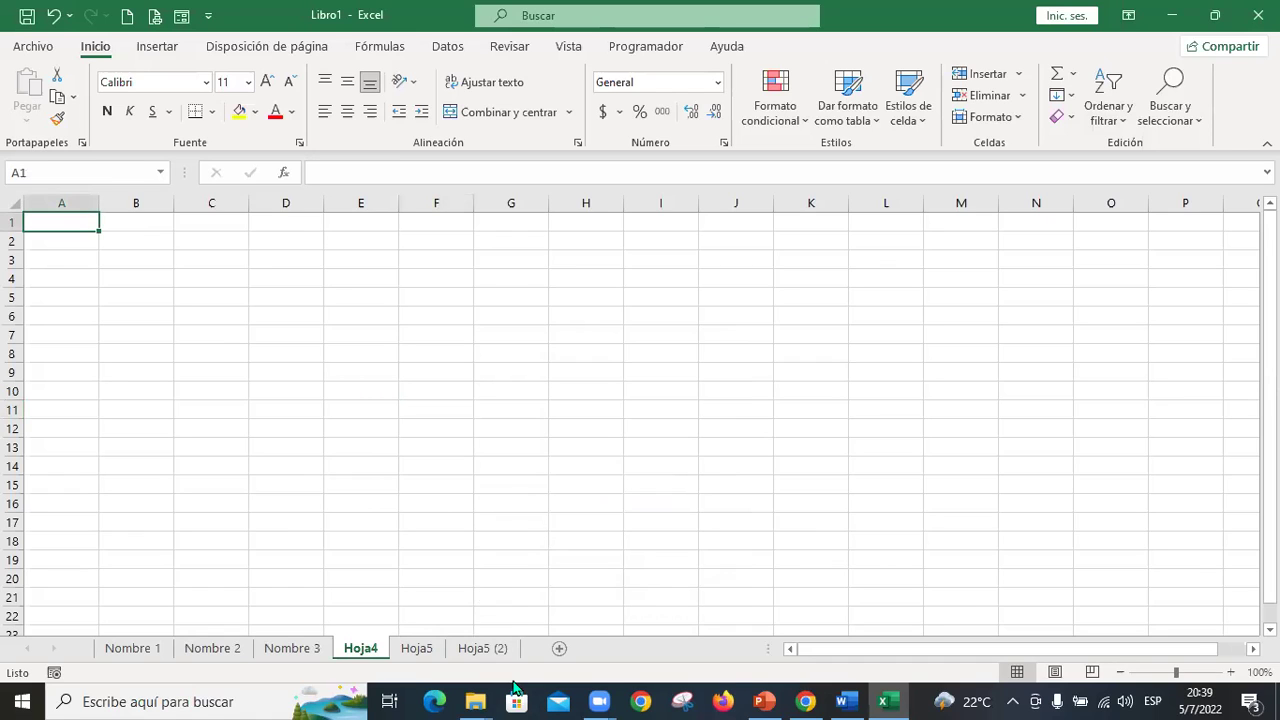
pyautogui.click(140, 652)
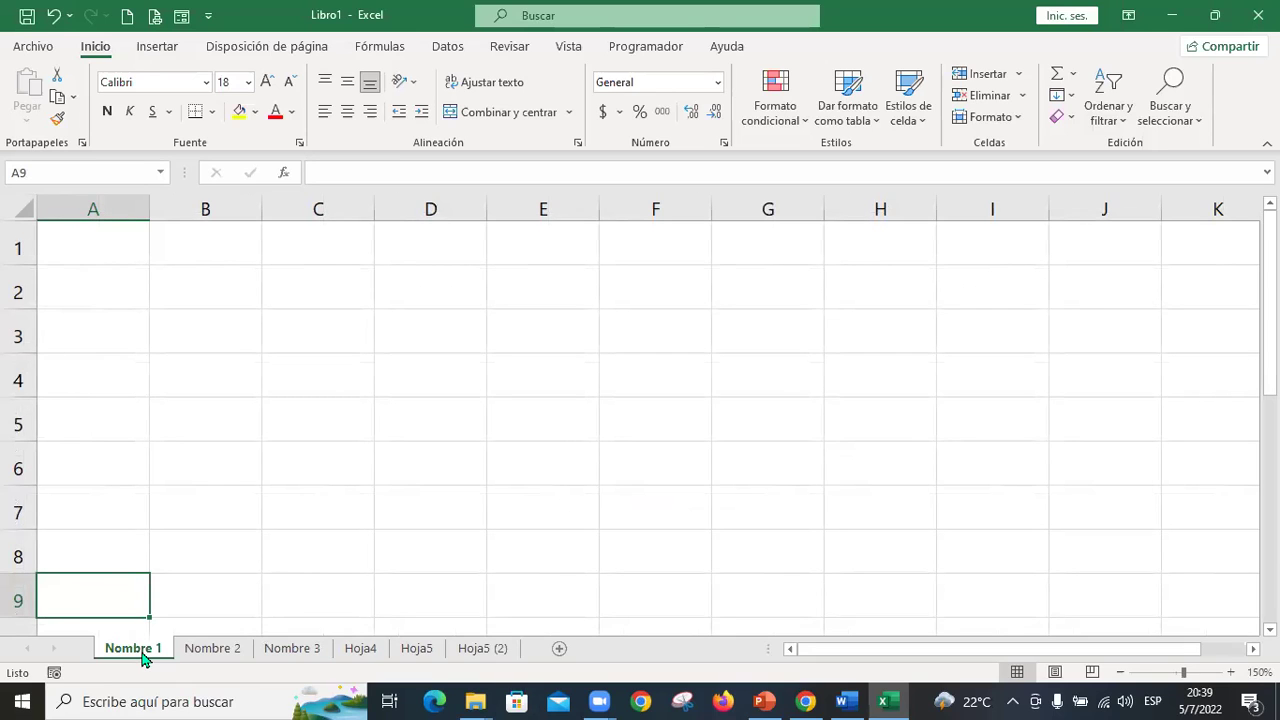
pyautogui.rightClick(143, 655)
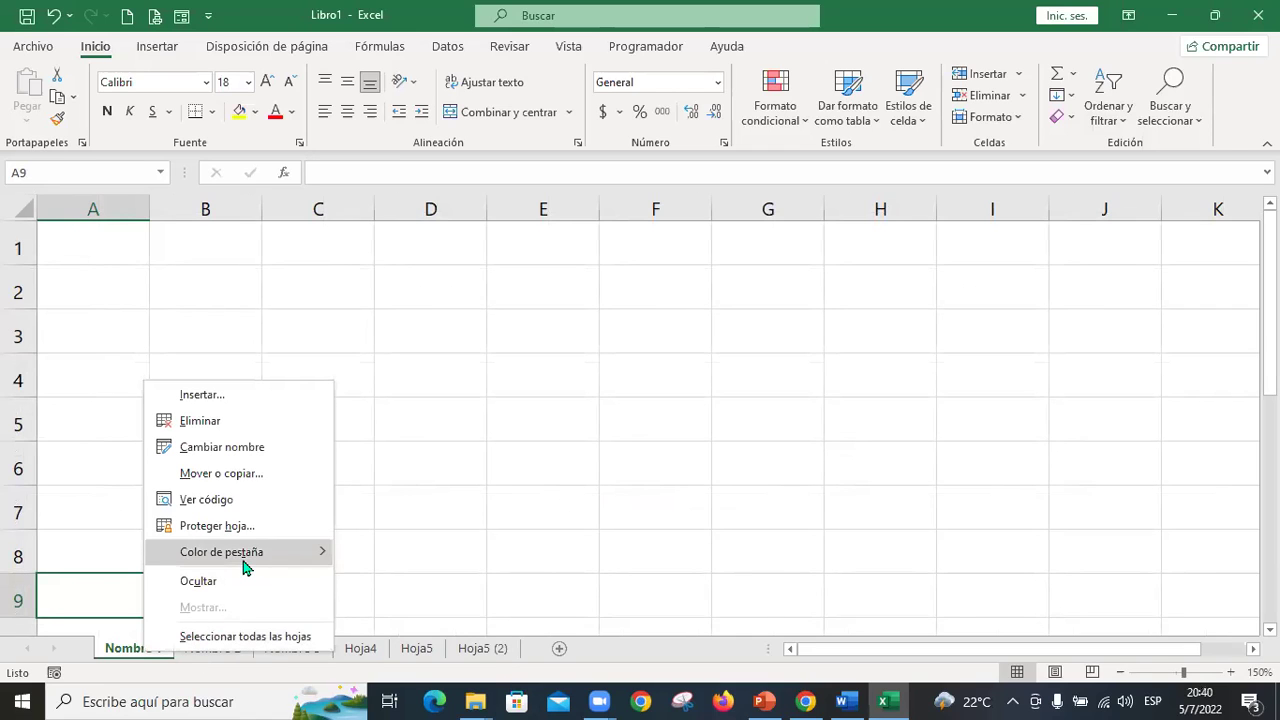
pyautogui.moveTo(245, 567)
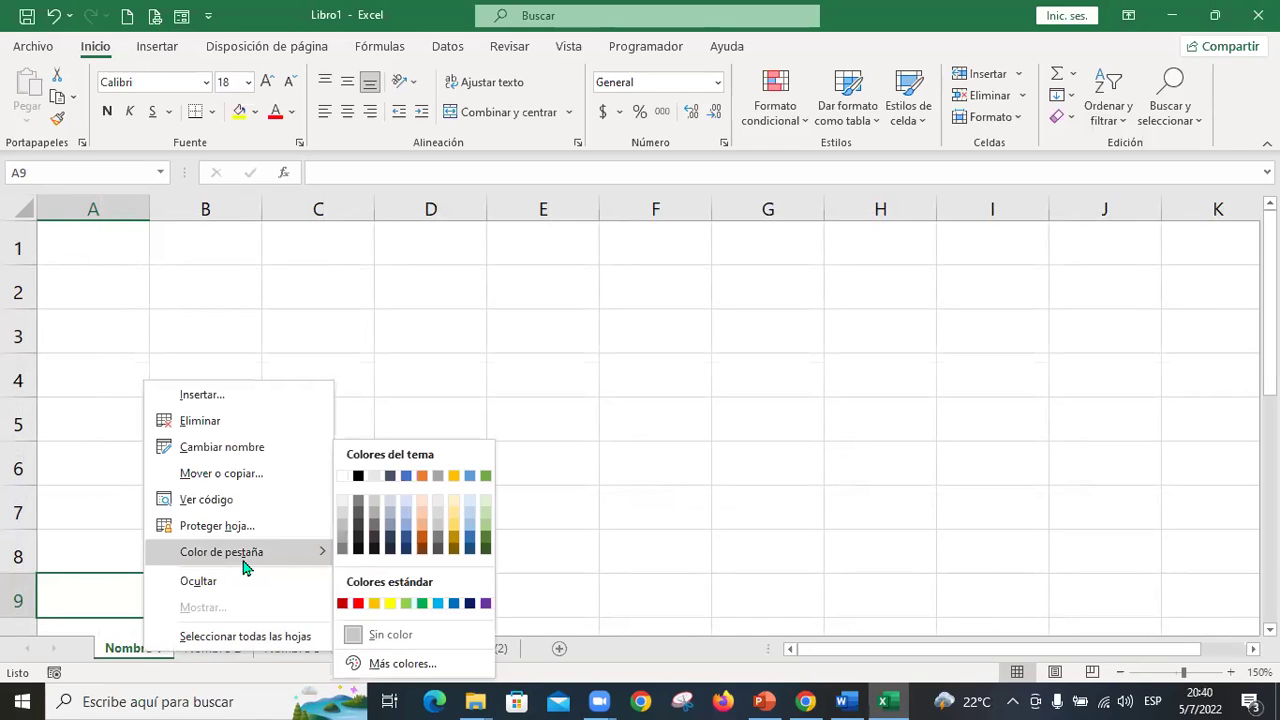
pyautogui.click(485, 477)
# Set the tab colour of the sheet Nombre 2 to black
pyautogui.click(206, 650)
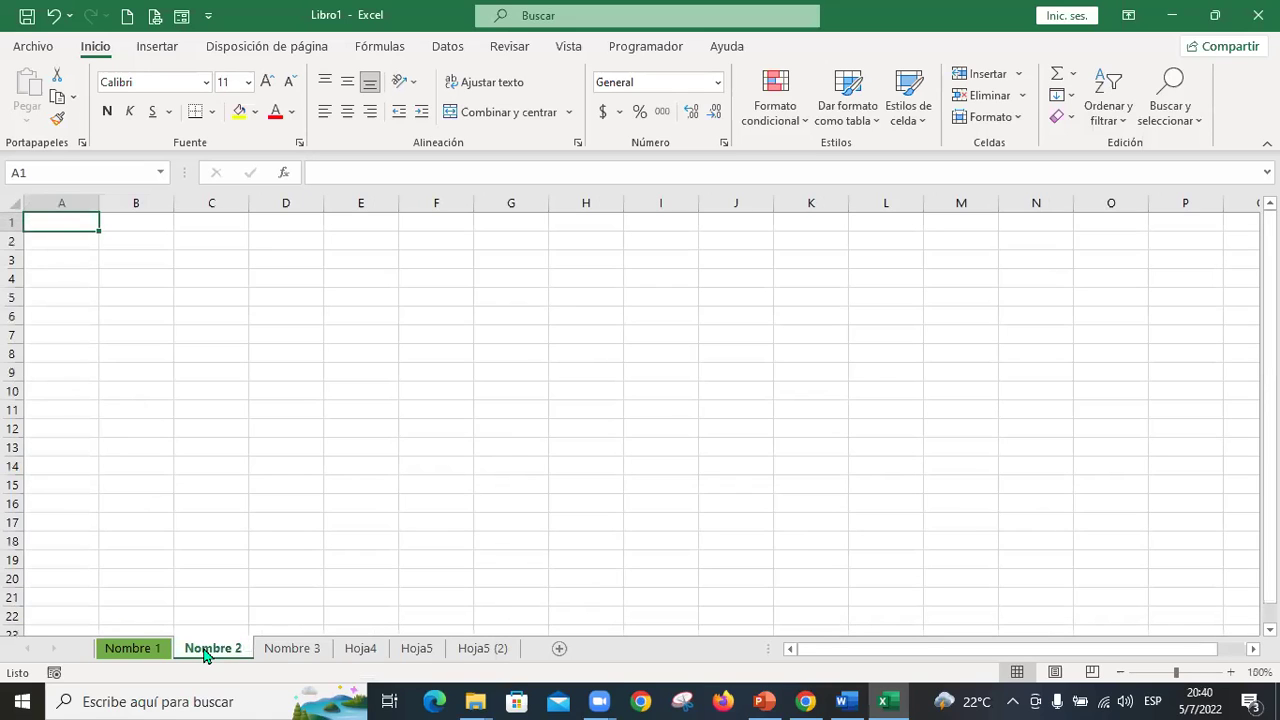
pyautogui.rightClick(205, 651)
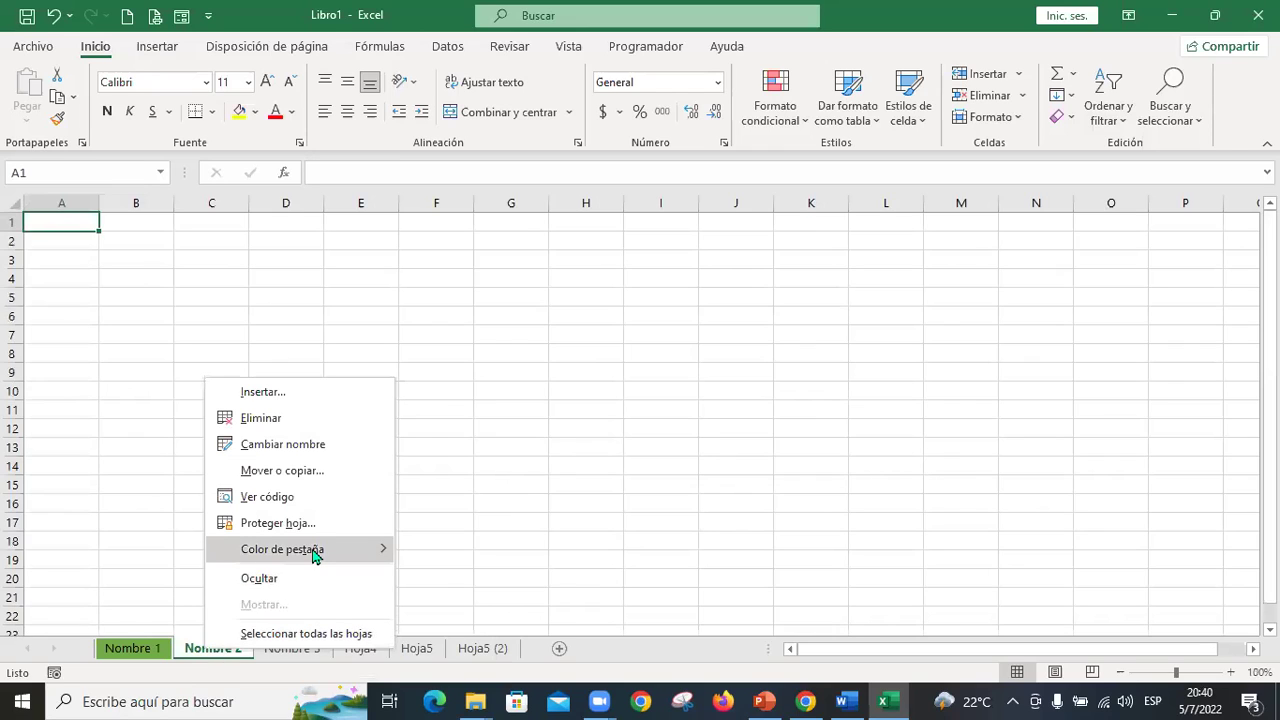
pyautogui.moveTo(313, 553)
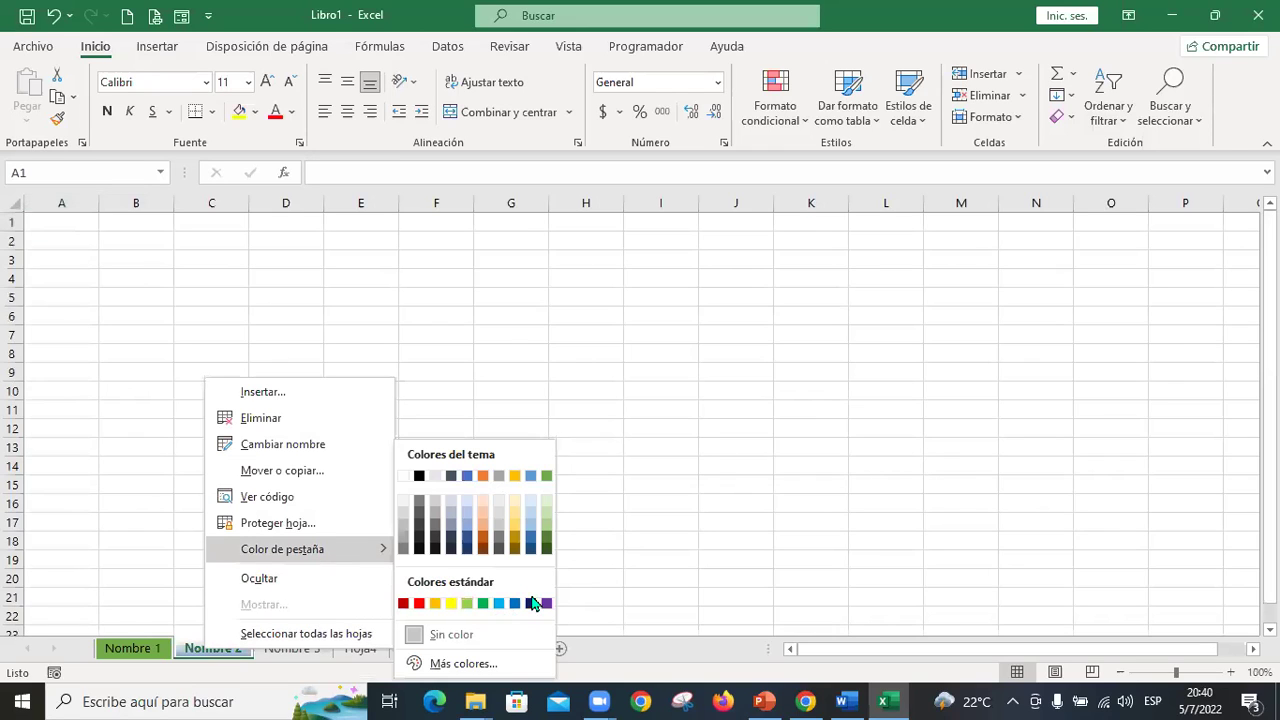
pyautogui.click(418, 476)
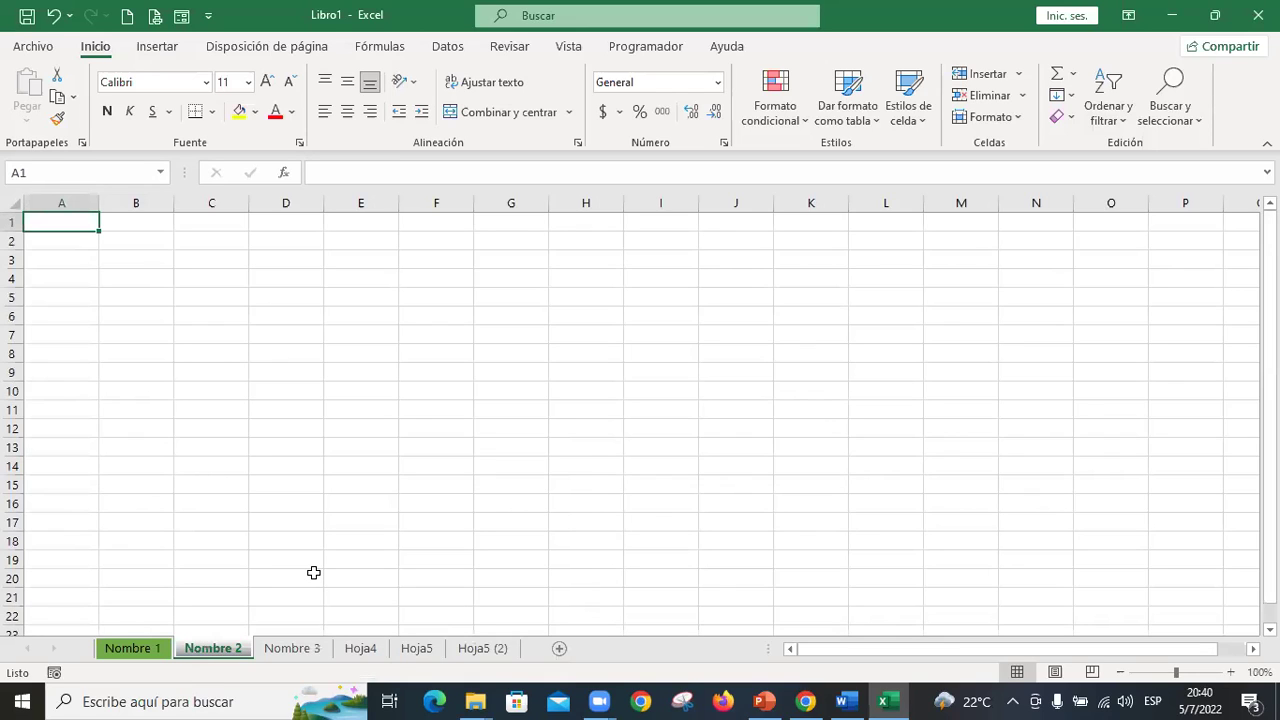
# Set the tab colour of the sheet Nombre 3 to standard red
pyautogui.hotkey('ctrl', 'pagedown')
pyautogui.rightClick(282, 648)
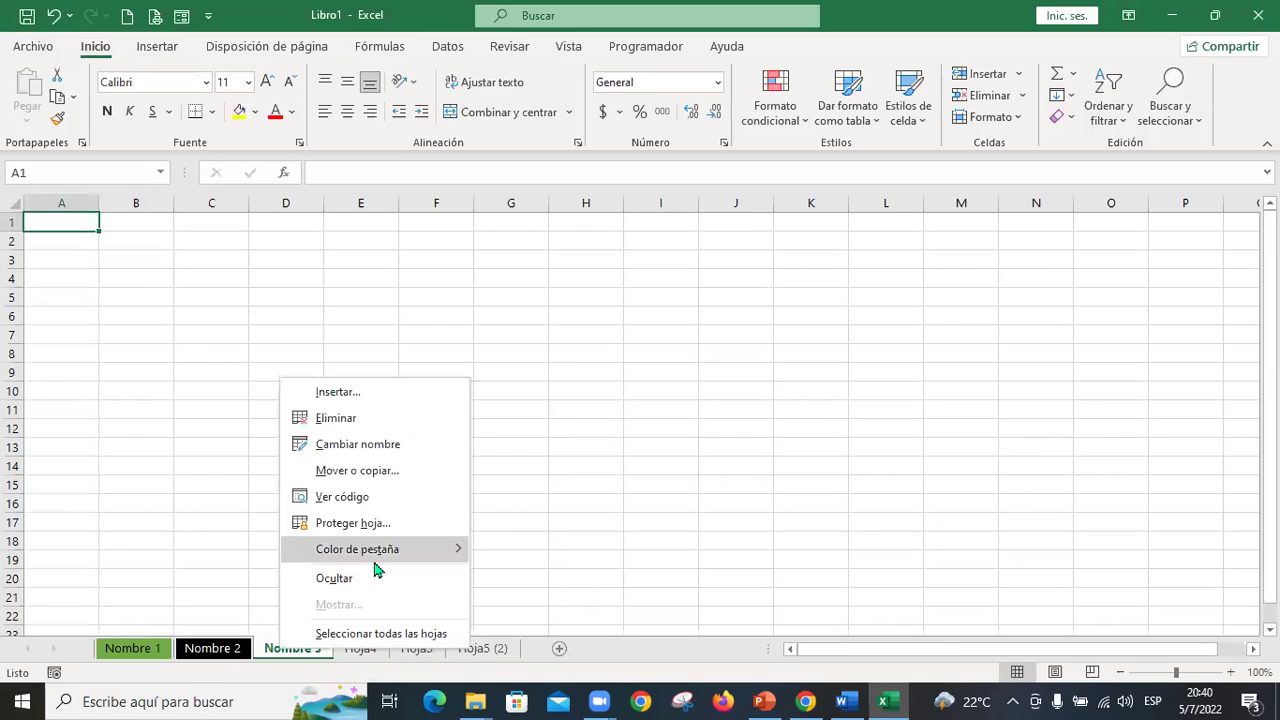
pyautogui.moveTo(386, 549)
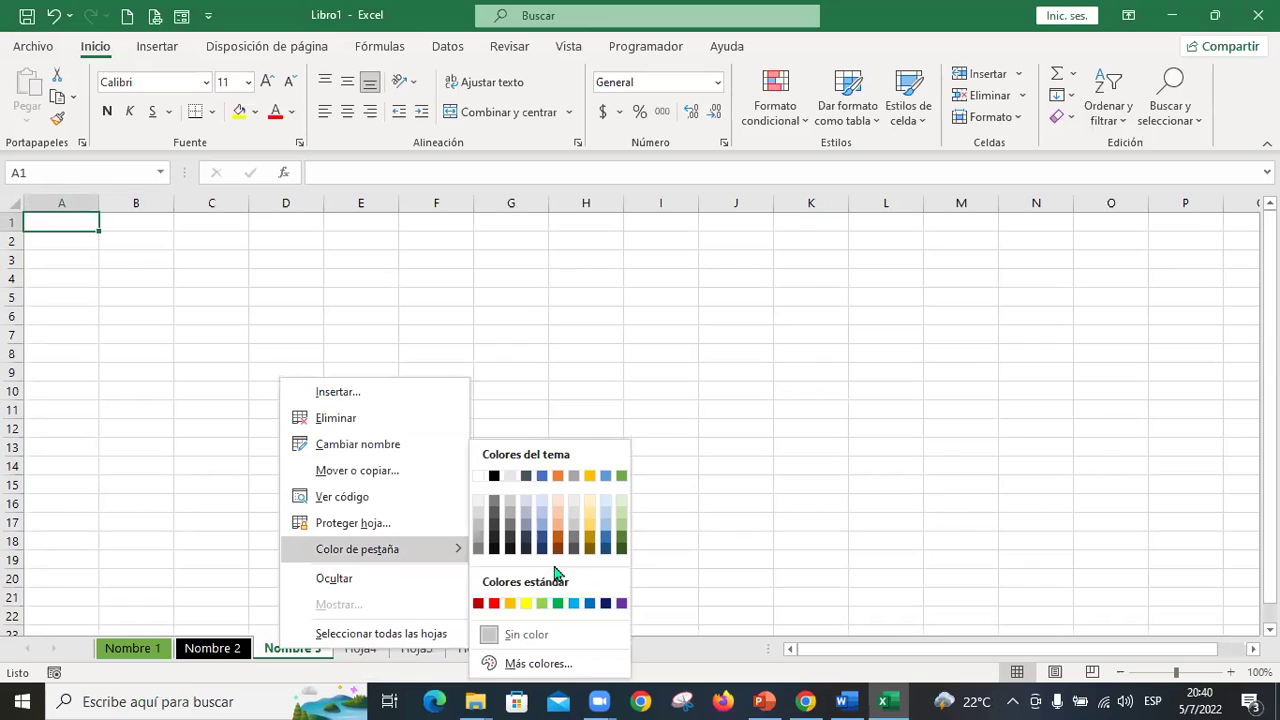
pyautogui.click(489, 603)
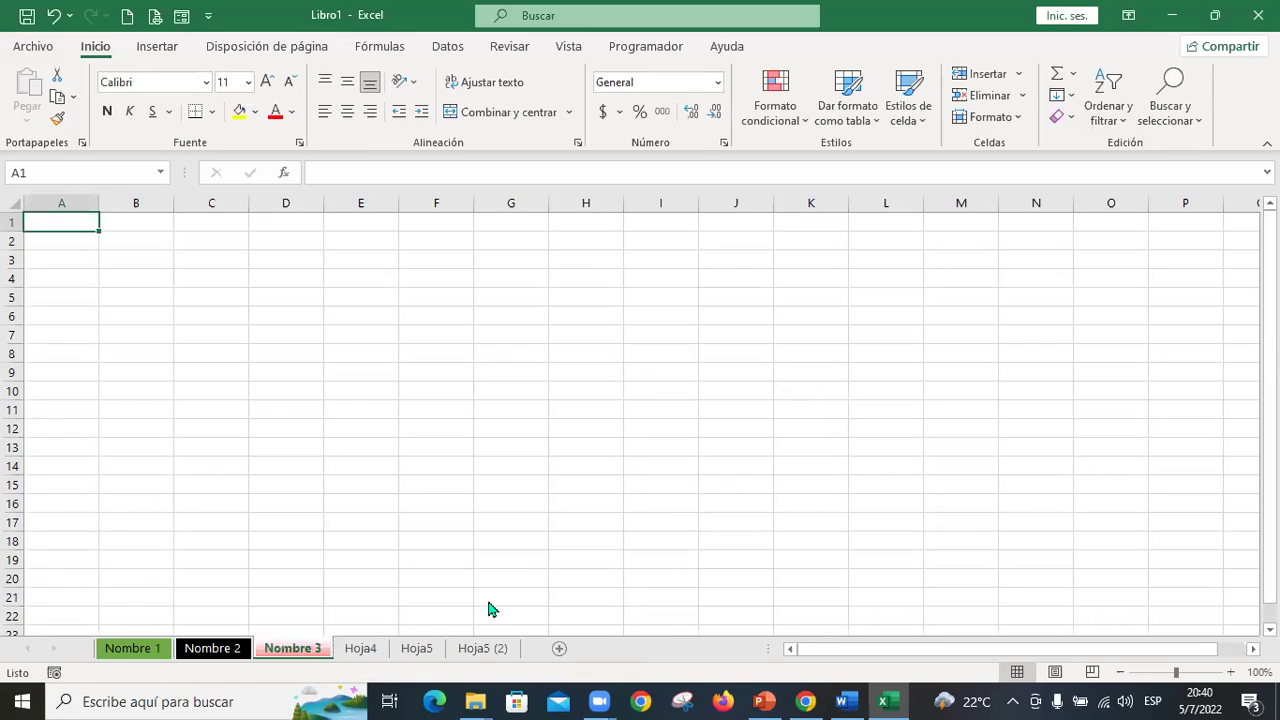
# Go through the sheets after Nombre 3 up to Hoja5 (2) and back to Hoja4
pyautogui.click(258, 395)
pyautogui.hotkey('ctrl', 'pagedown')
pyautogui.hotkey('ctrl', 'pagedown')
pyautogui.hotkey('ctrl', 'pagedown')
pyautogui.hotkey('ctrl', 'pageup')
pyautogui.hotkey('ctrl', 'pageup')
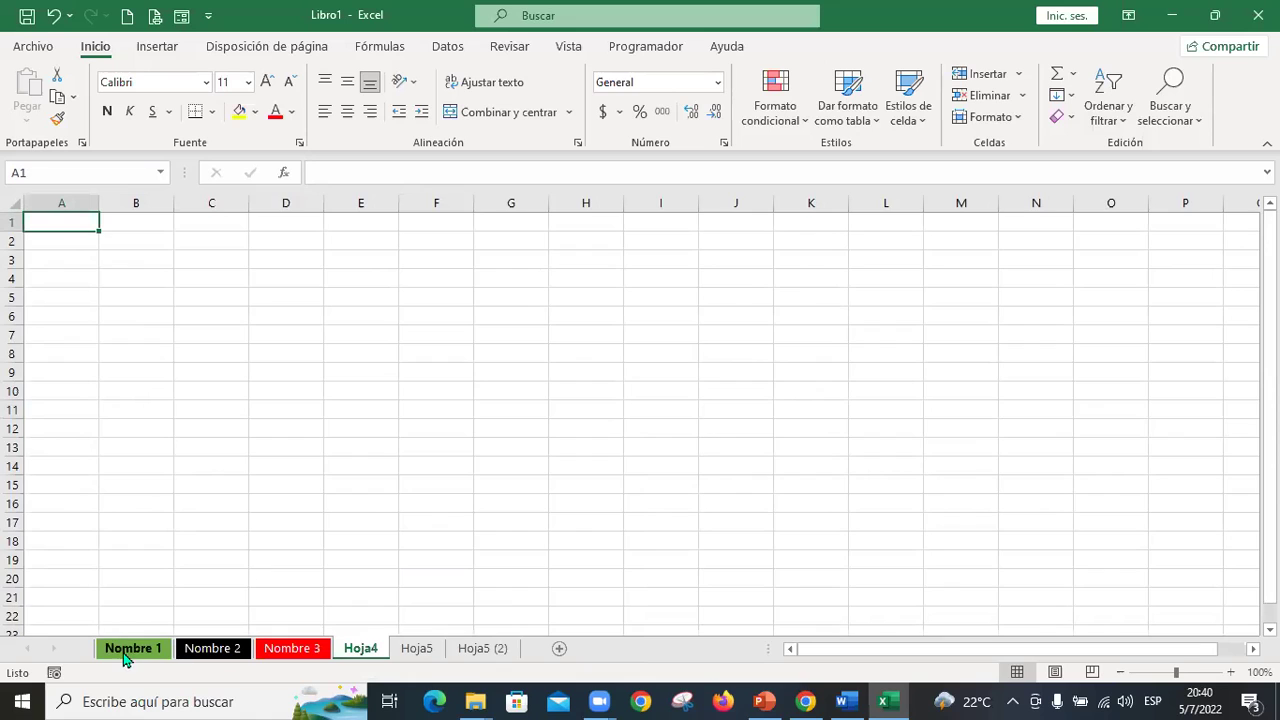
# Enter "Esto es un texto" in cell A1 of Nombre 1, and reopen the cell for editing without changing its text
pyautogui.click(128, 648)
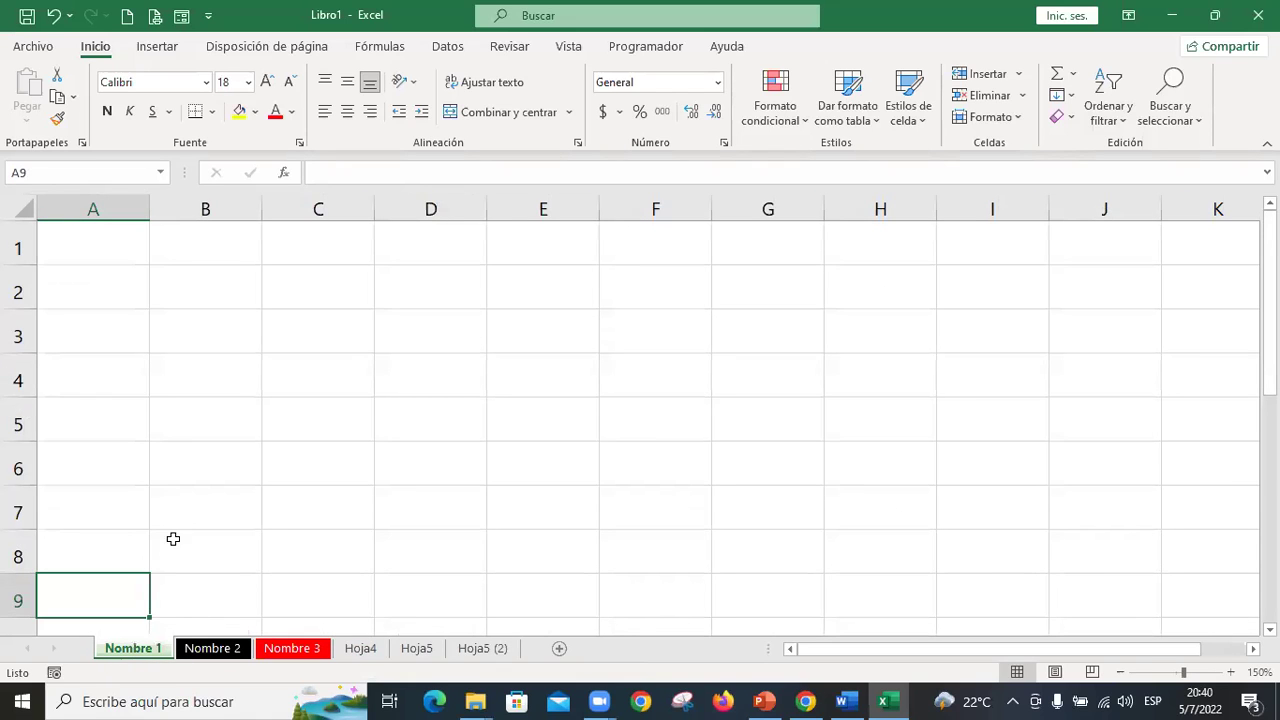
pyautogui.click(113, 243)
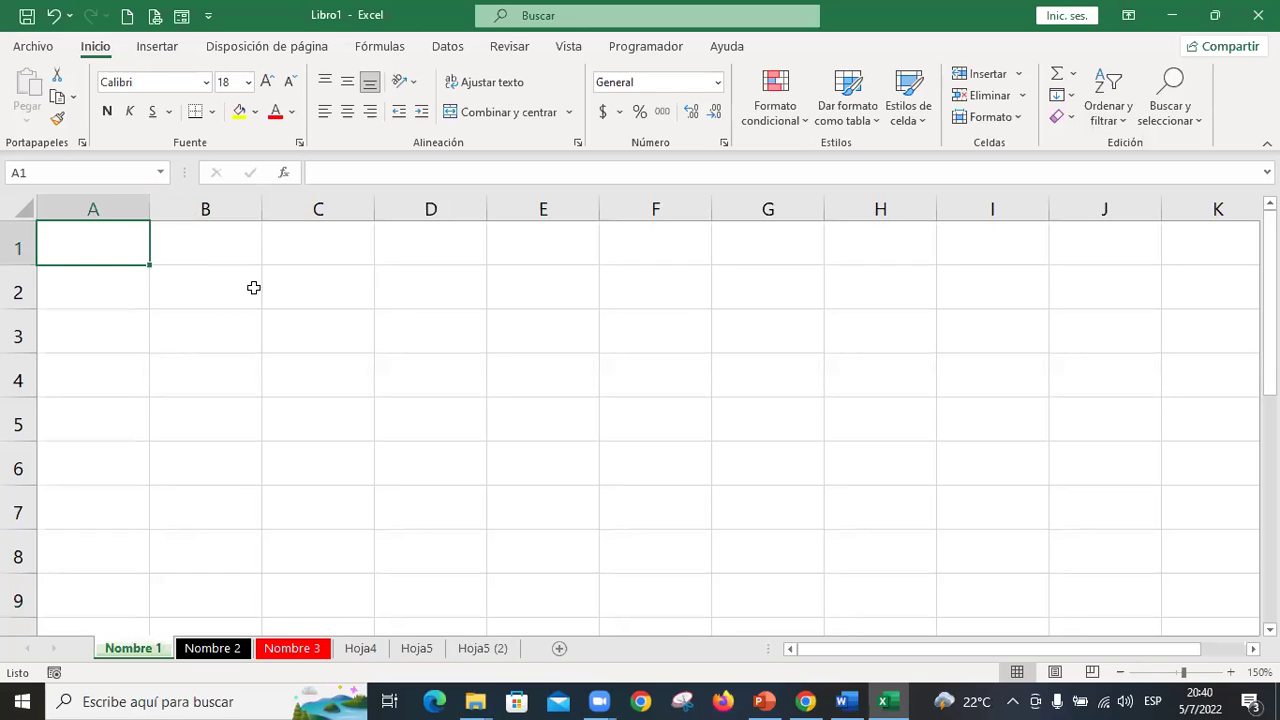
pyautogui.write('Es')
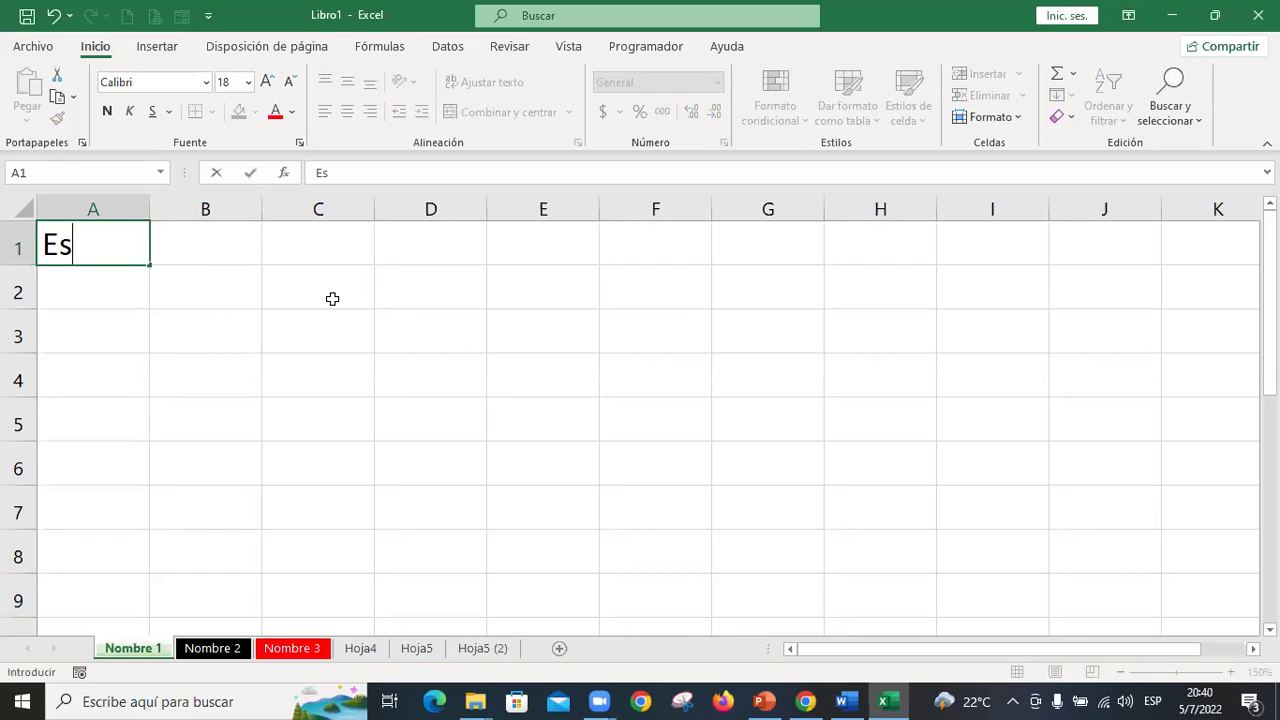
pyautogui.write('to es un texto')
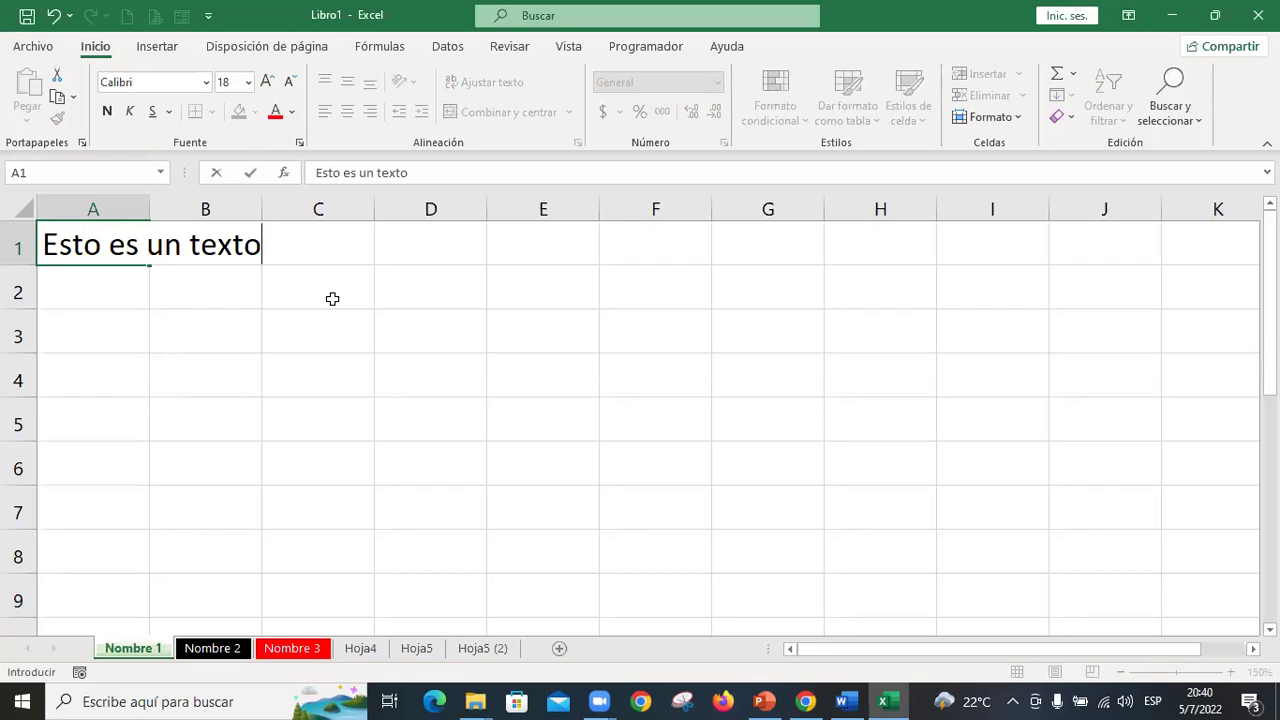
pyautogui.press('Return')
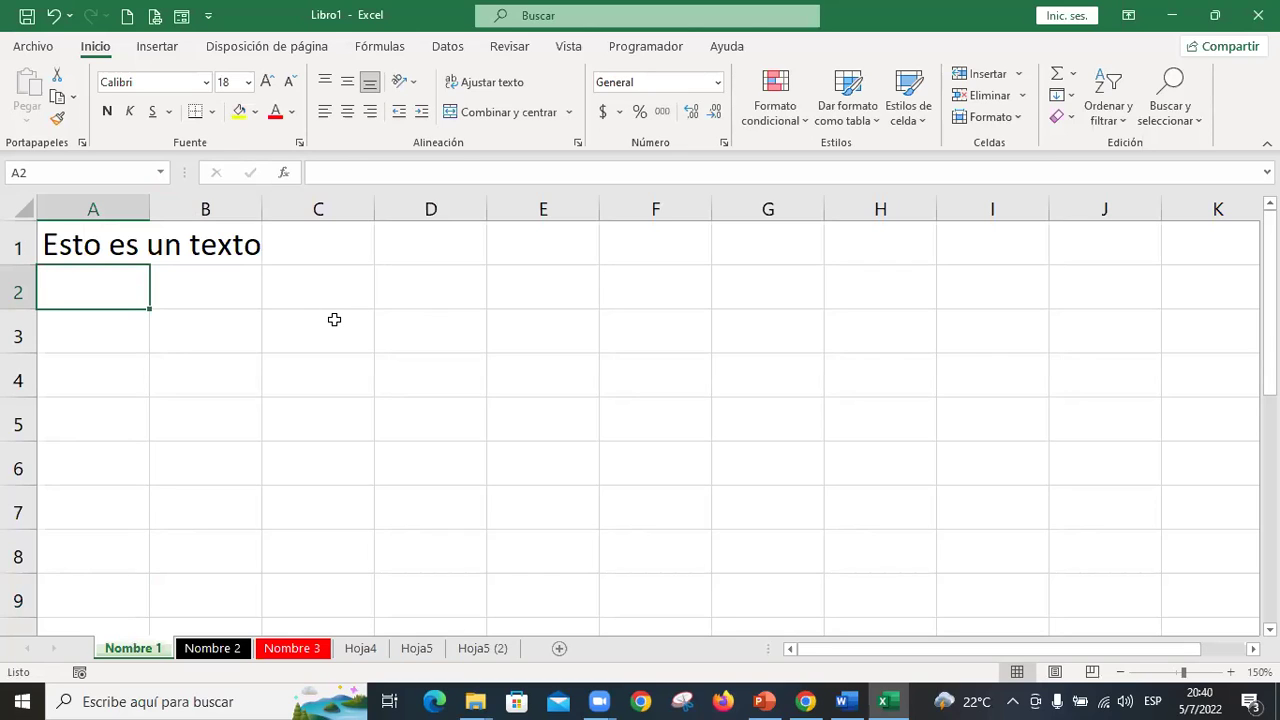
pyautogui.doubleClick(106, 246)
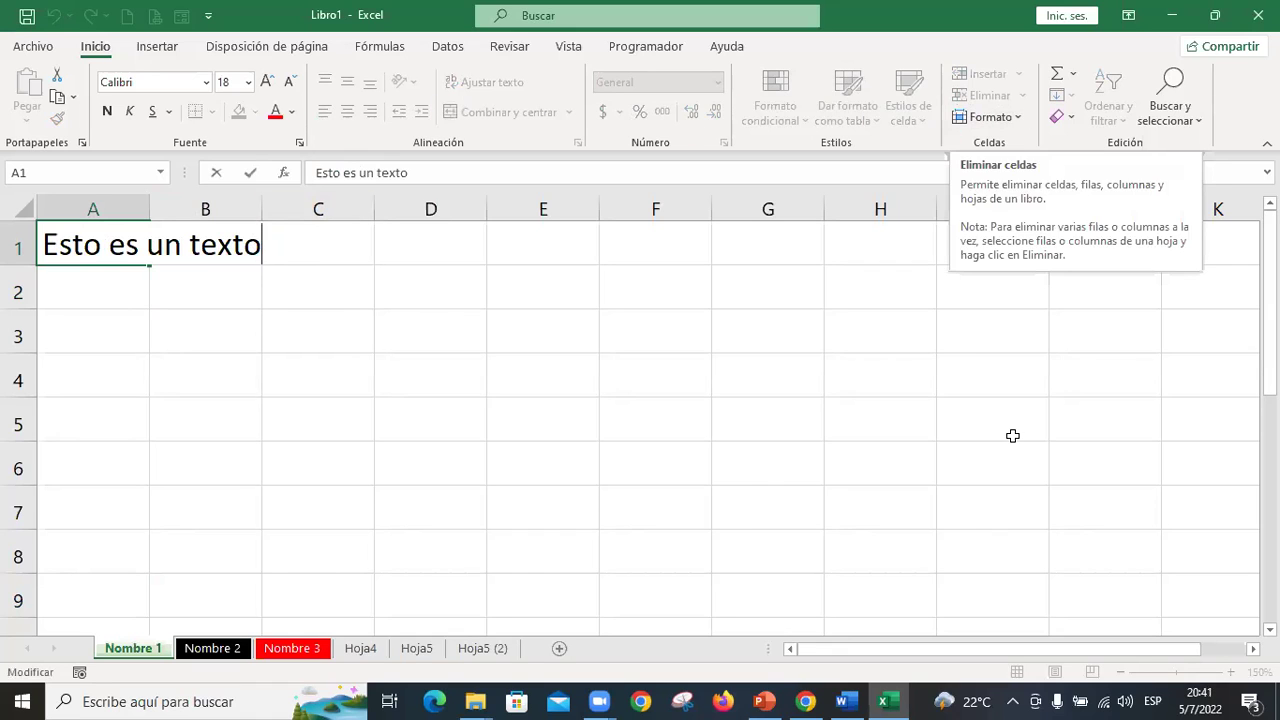
pyautogui.press('Return')
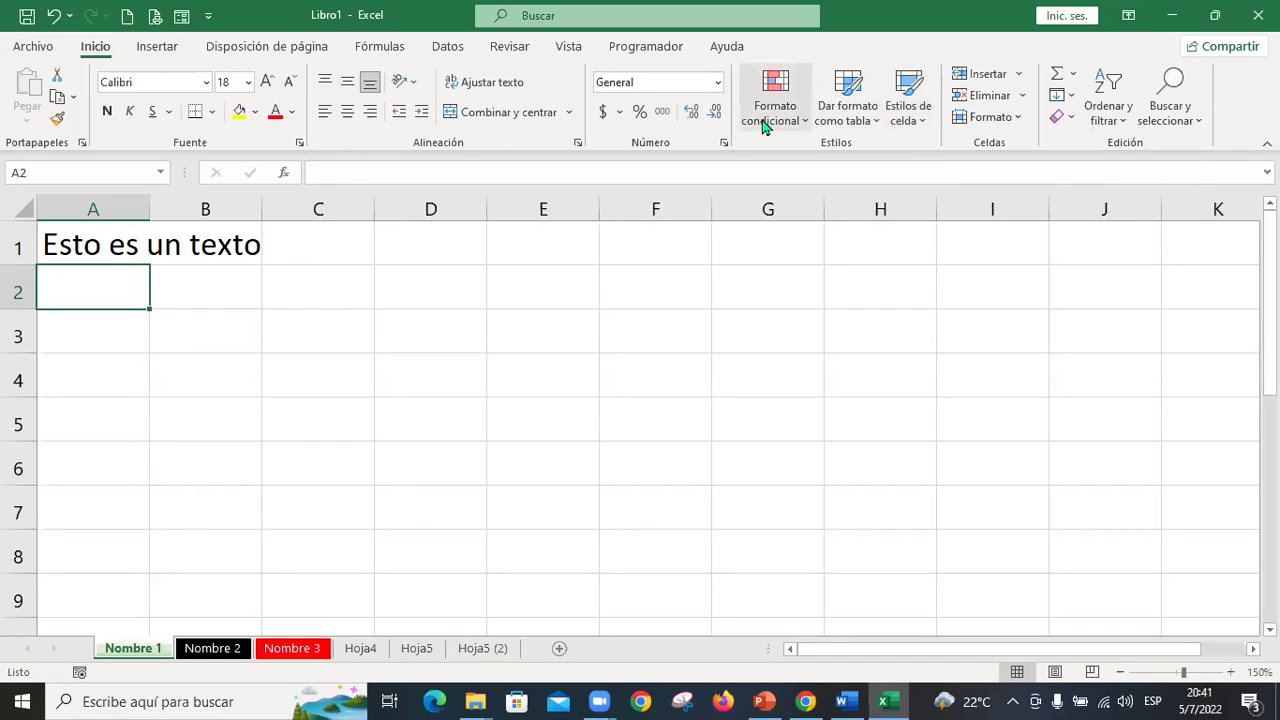
# Select single cells such as A1, E3, F2 and G2, and select the cell range E2:F6
pyautogui.click(80, 243)
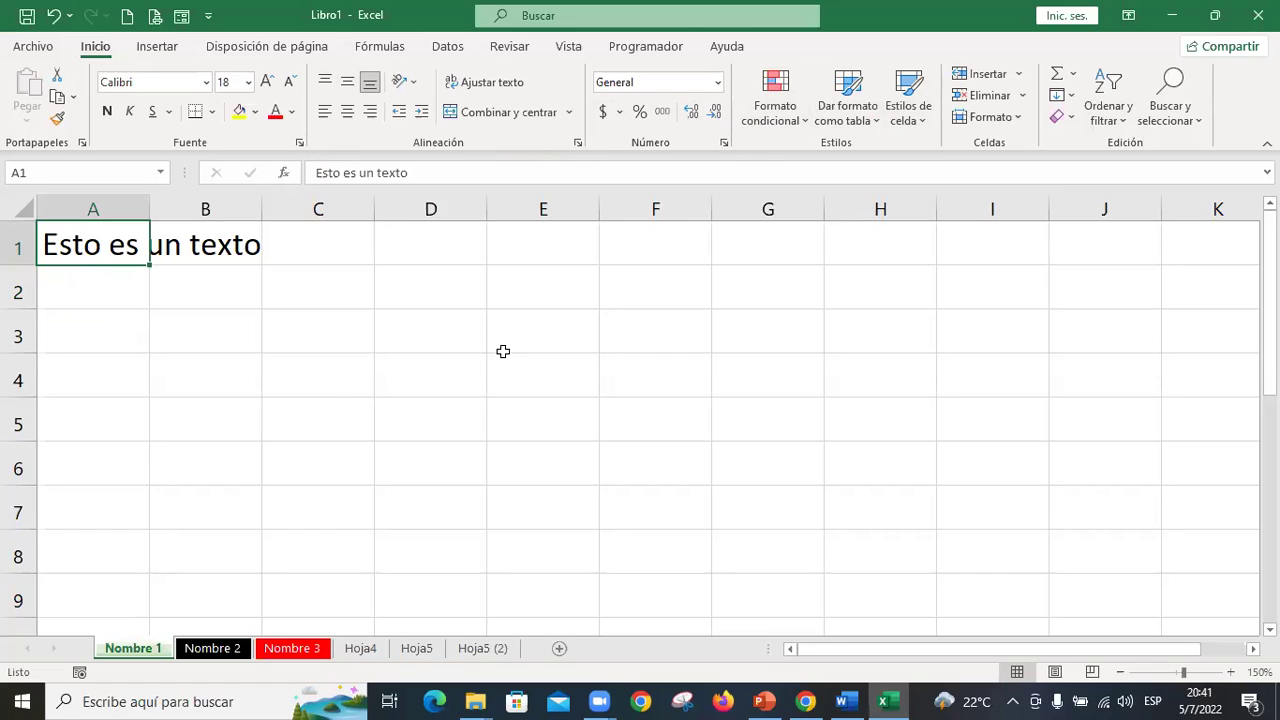
pyautogui.click(557, 325)
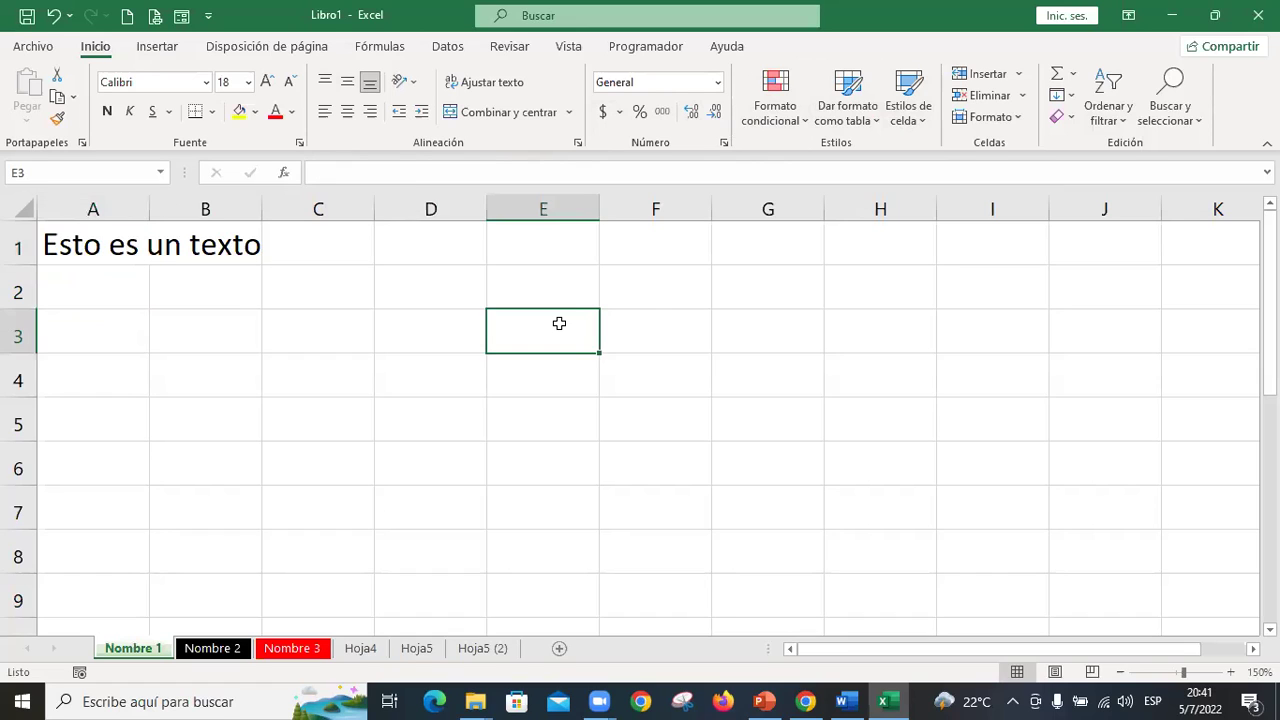
pyautogui.click(630, 284)
pyautogui.click(752, 284)
pyautogui.moveTo(541, 288); pyautogui.dragTo(698, 443)
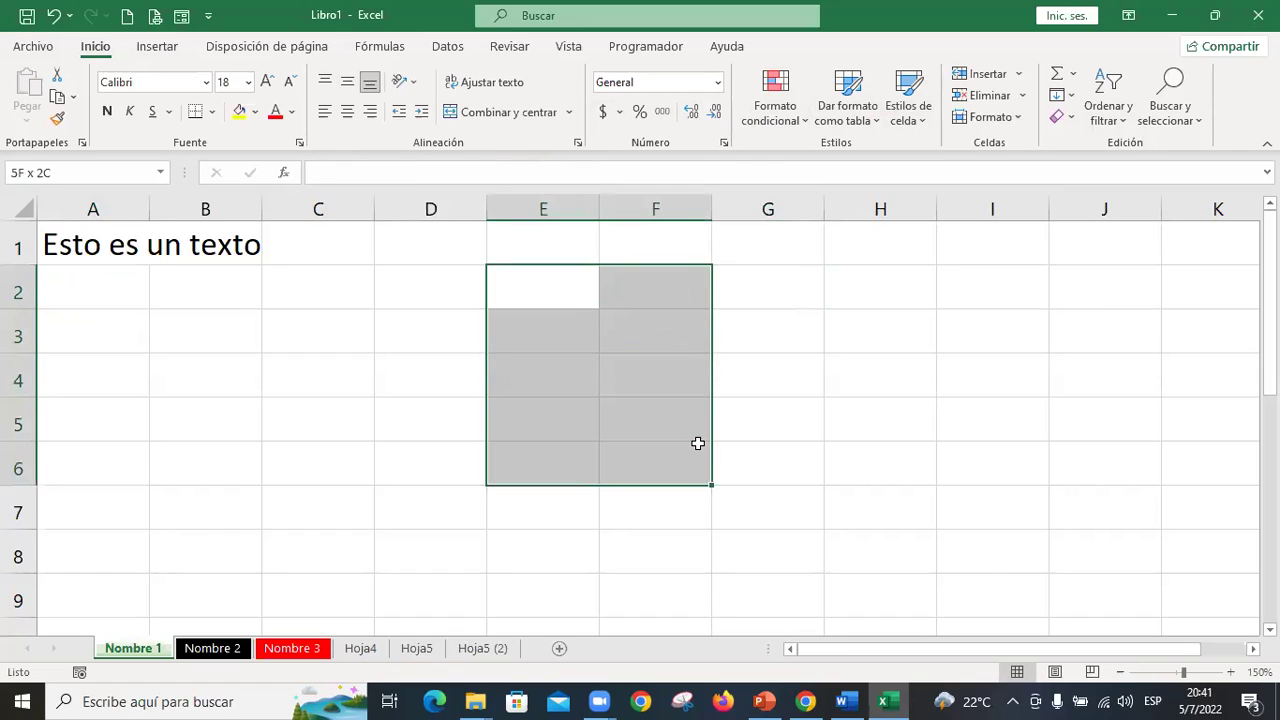
pyautogui.click(627, 289)
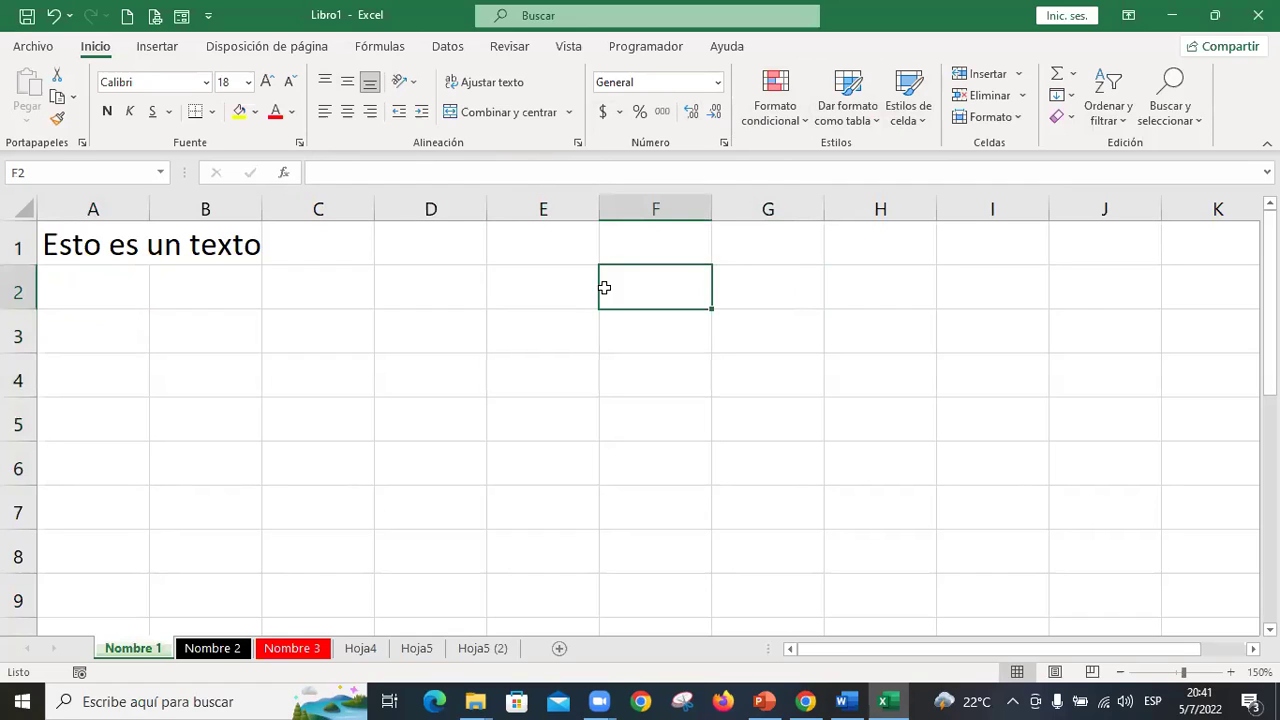
# Move the text "Esto es un texto" from cell A1 to cell E2
pyautogui.click(82, 245)
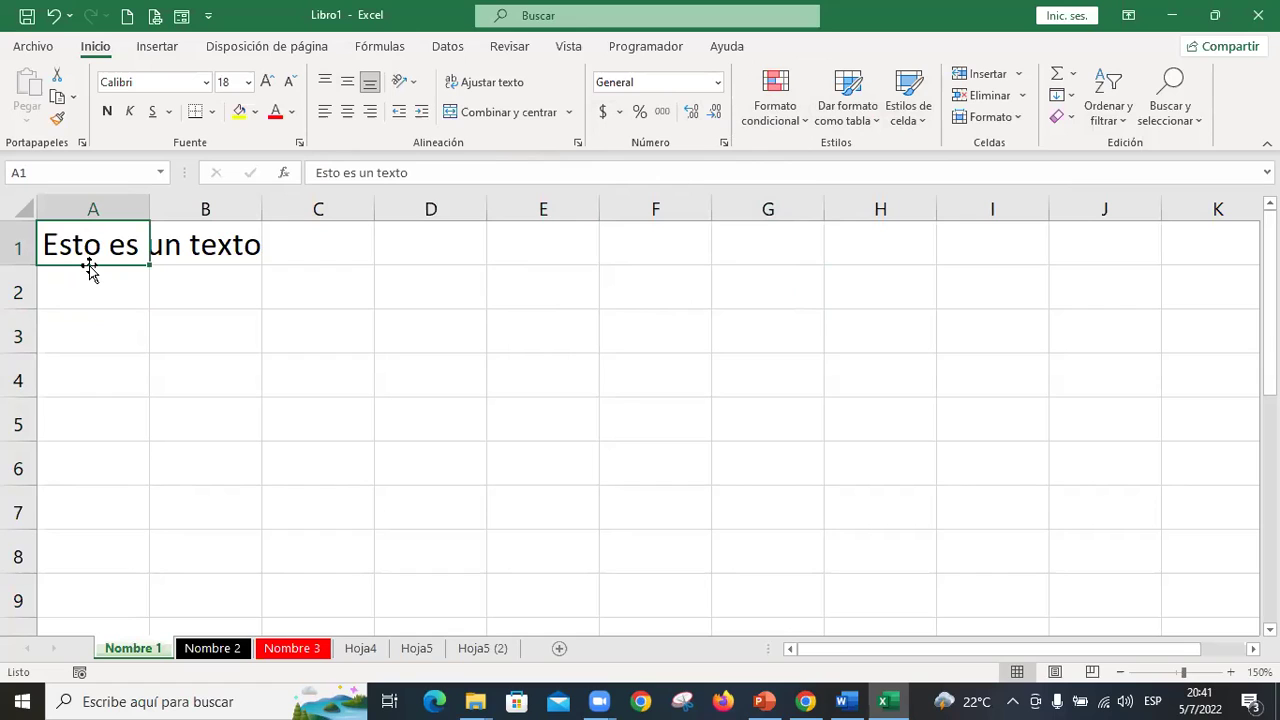
pyautogui.moveTo(90, 270); pyautogui.dragTo(538, 290)
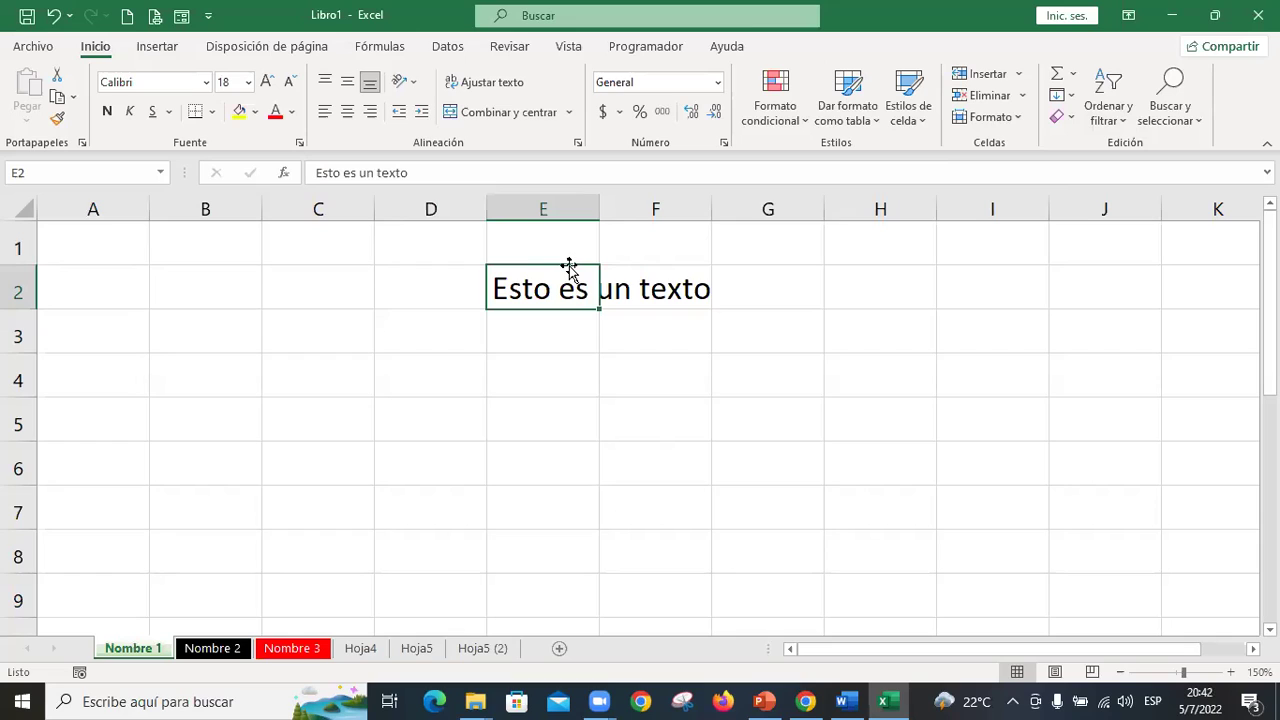
# Select the whole of column E, row 3 and column B in turn, ending on the text cell E2
pyautogui.click(555, 209)
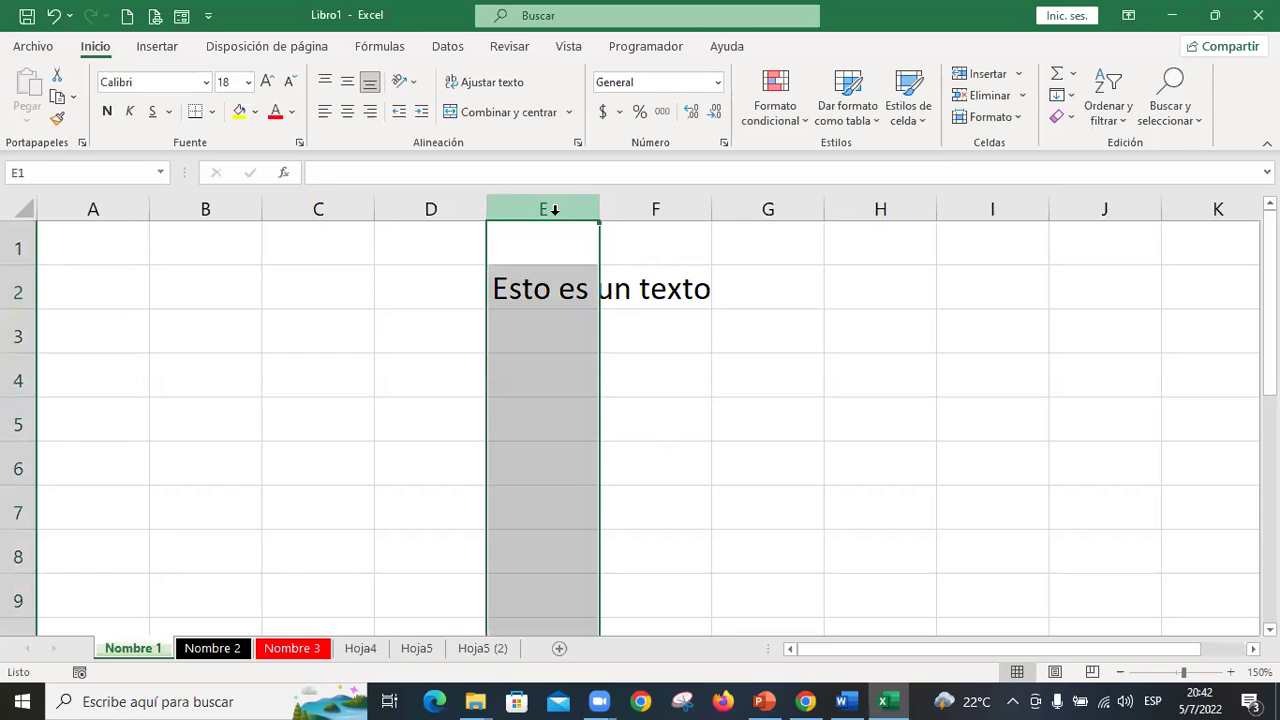
pyautogui.click(20, 336)
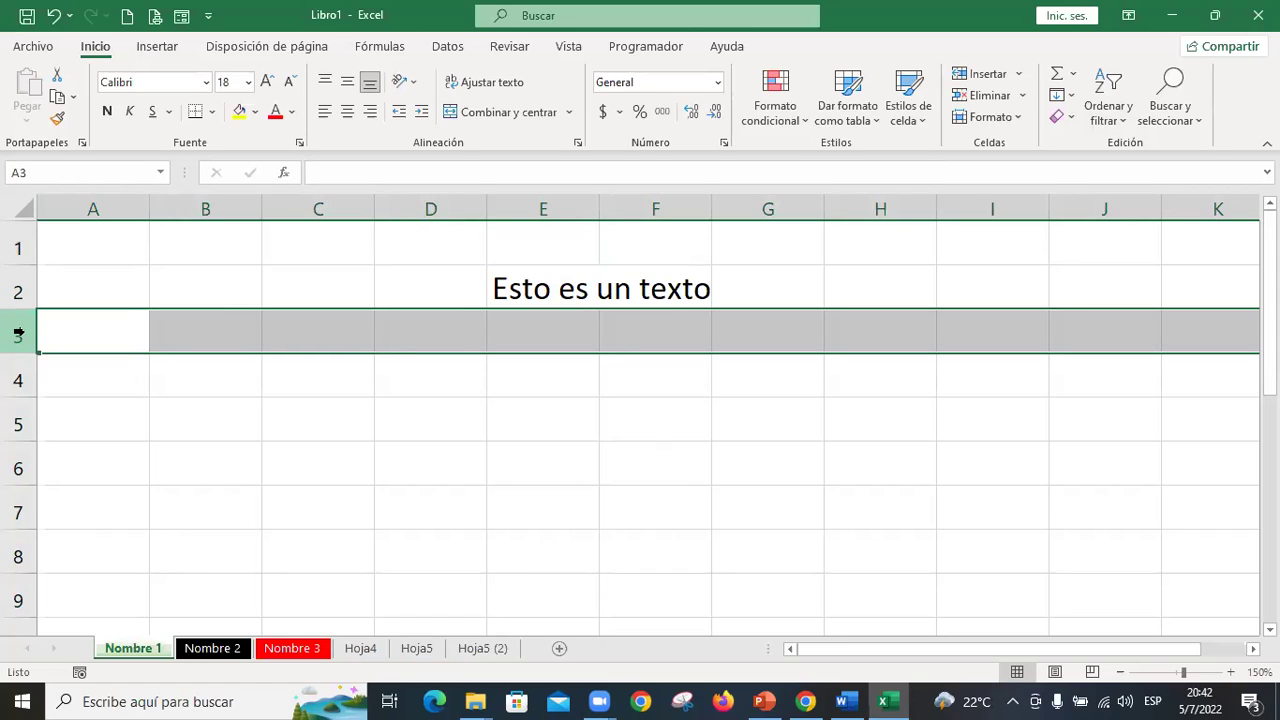
pyautogui.click(208, 209)
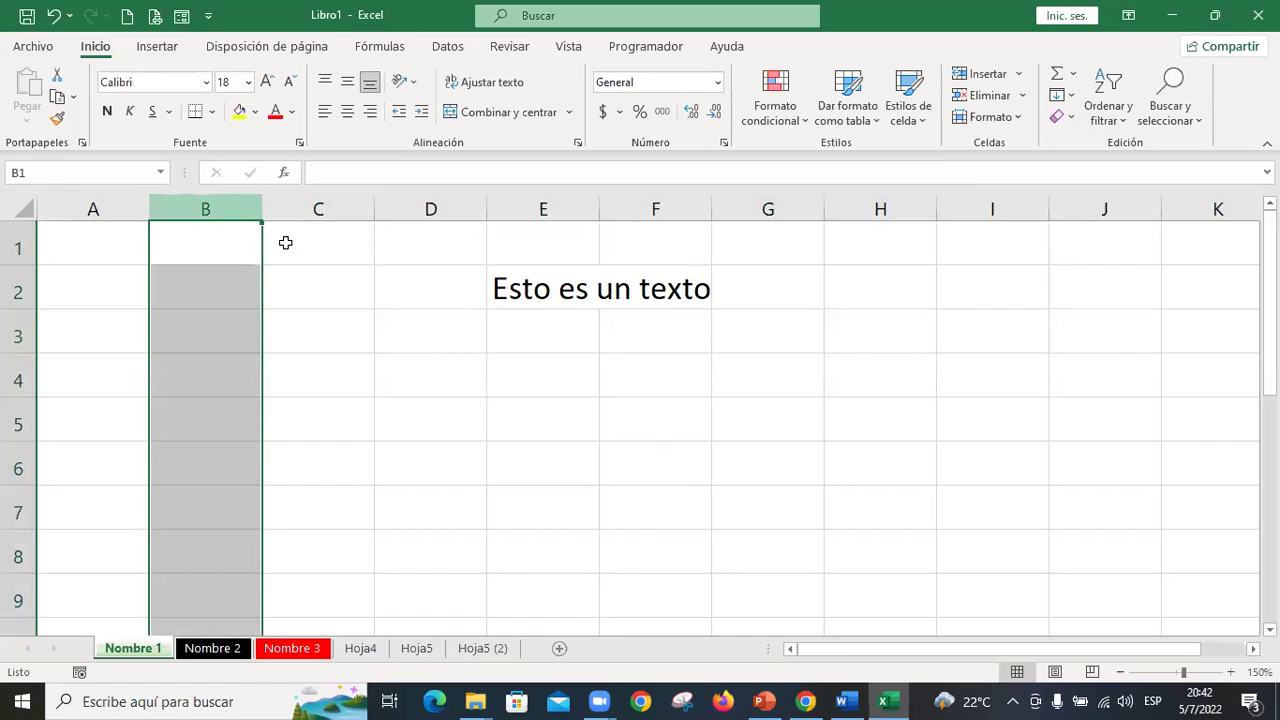
pyautogui.click(329, 286)
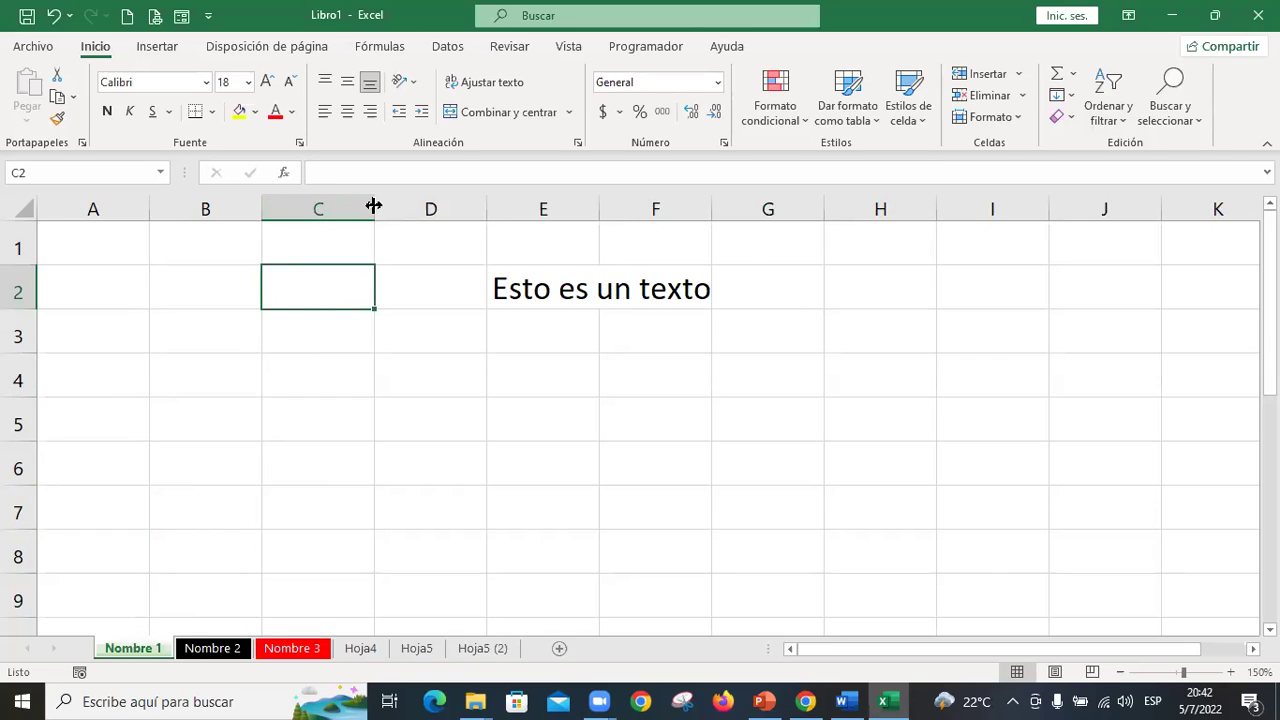
pyautogui.click(536, 289)
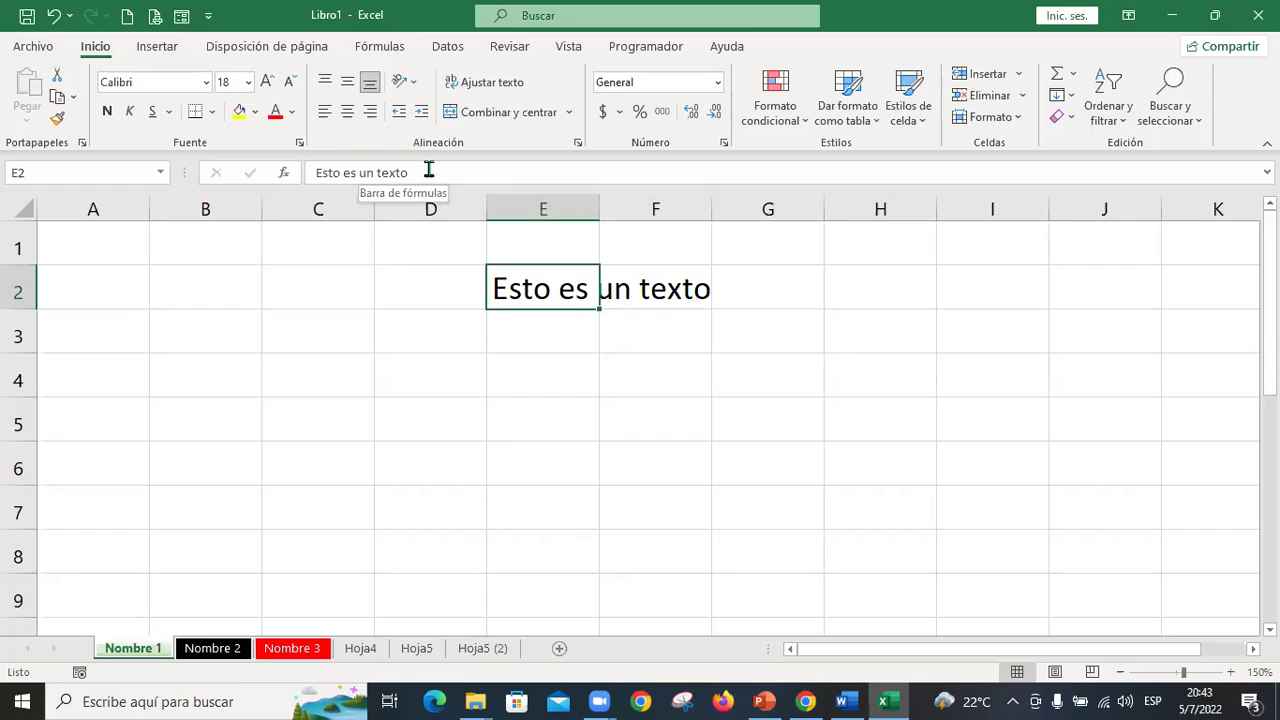
# Enter "Otro texto" in cell F2, beside the first text
pyautogui.click(663, 293)
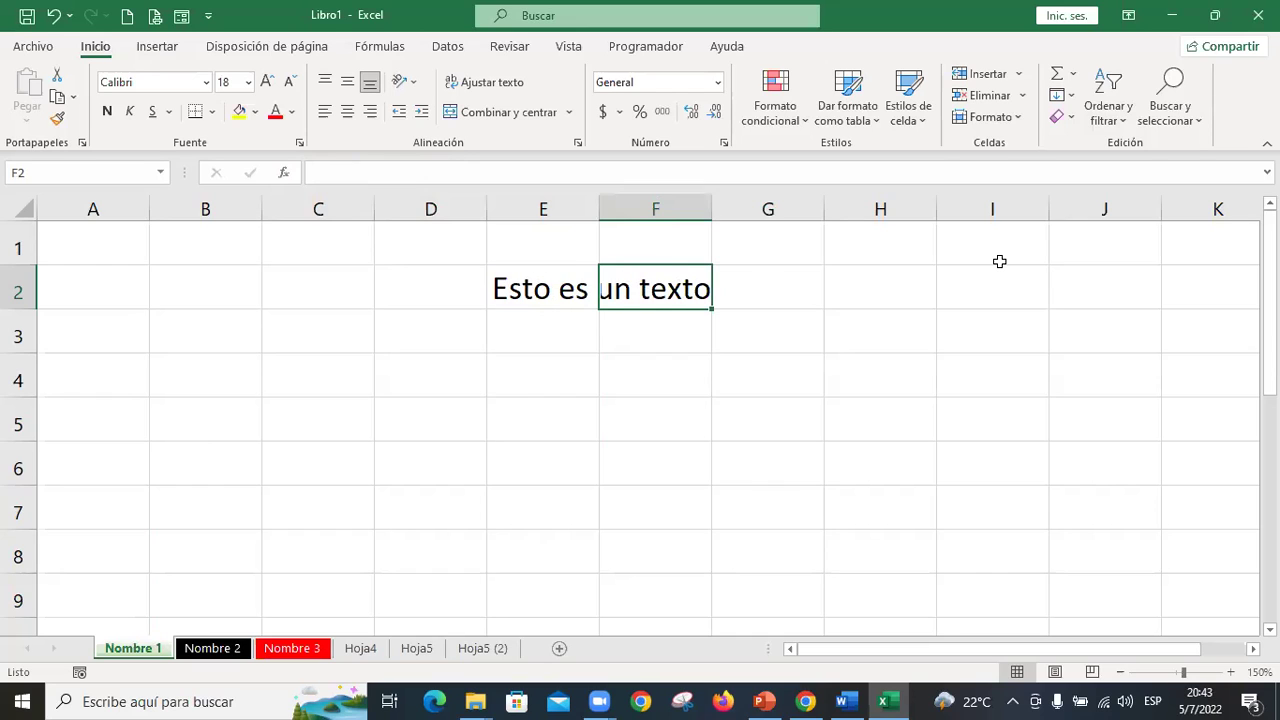
pyautogui.press('Delete')
pyautogui.write('Oto te')
pyautogui.press('BackSpace')
pyautogui.press('BackSpace')
pyautogui.press('BackSpace')
pyautogui.press('BackSpace')
pyautogui.write('ro tex')
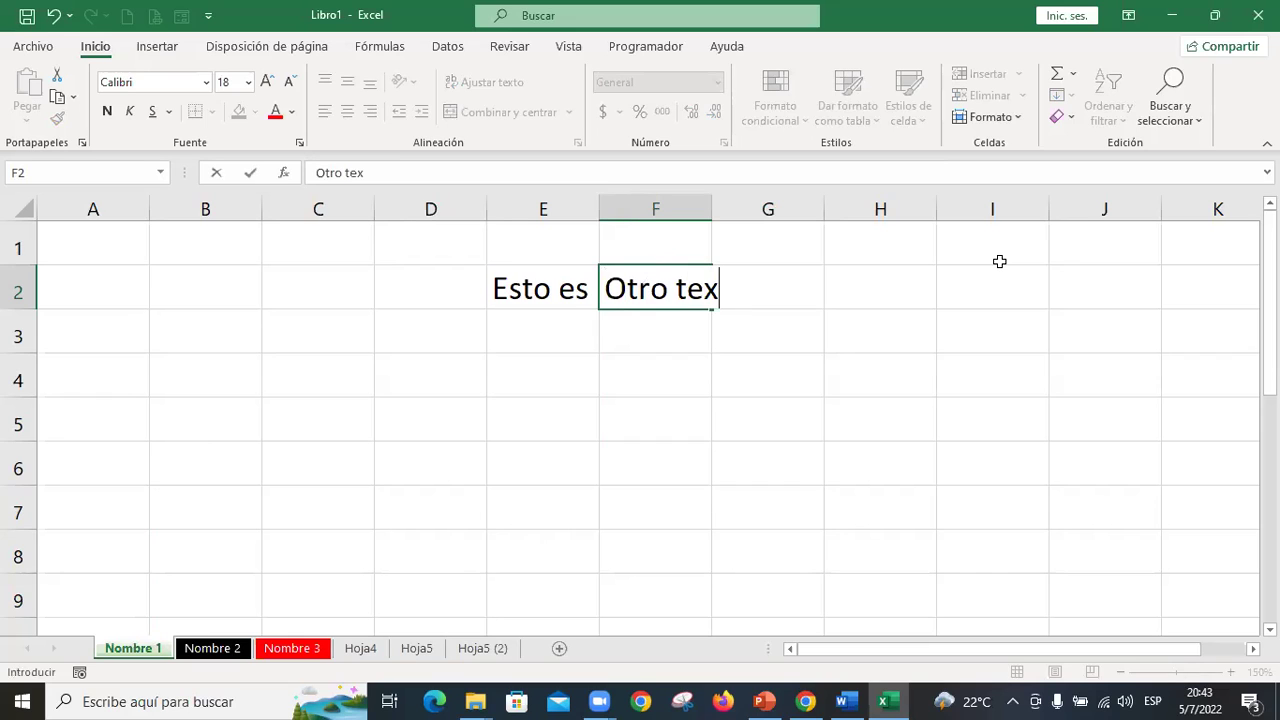
pyautogui.write('to')
pyautogui.press('Return')
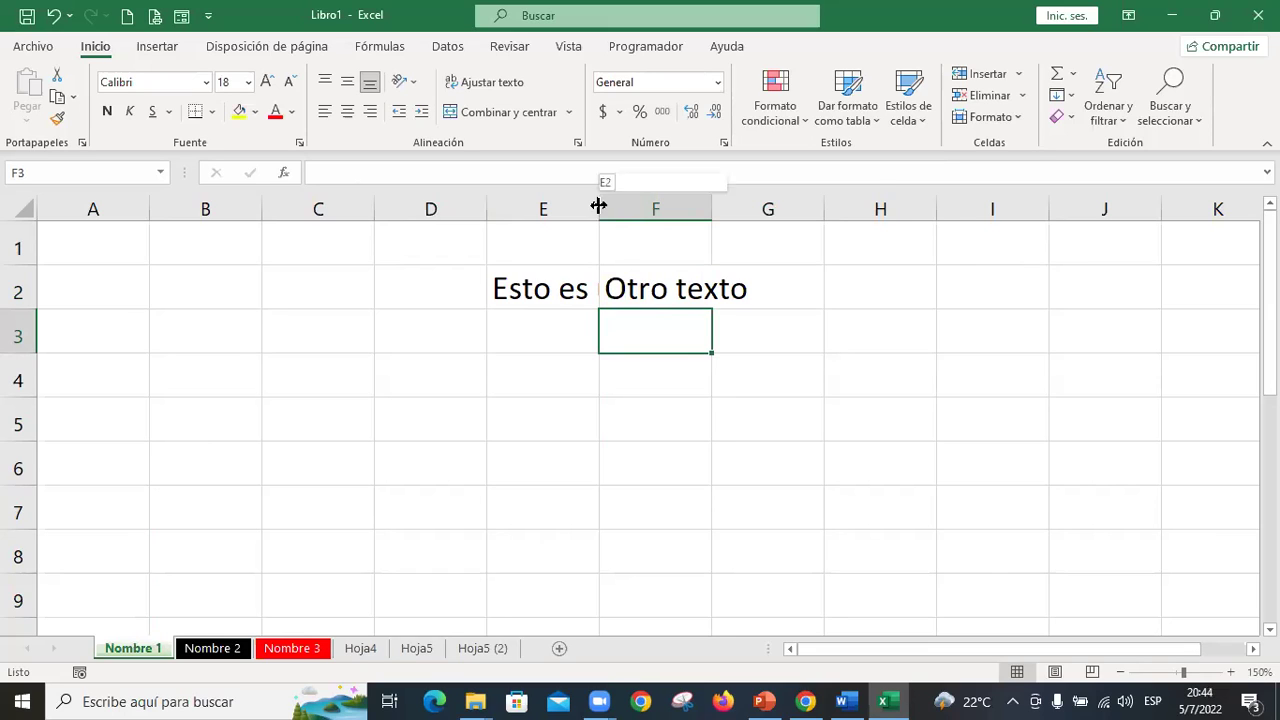
# Autofit columns E and F to their texts, and widen column E slightly more
pyautogui.doubleClick(598, 205)
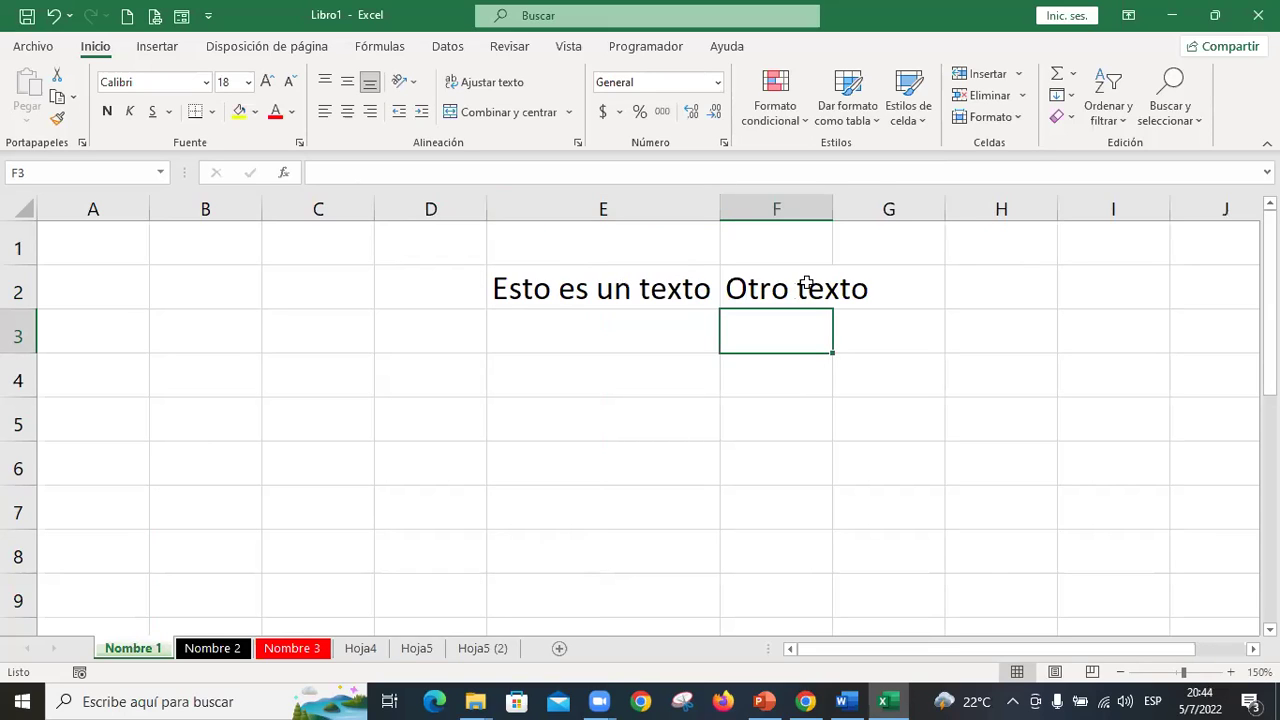
pyautogui.doubleClick(830, 212)
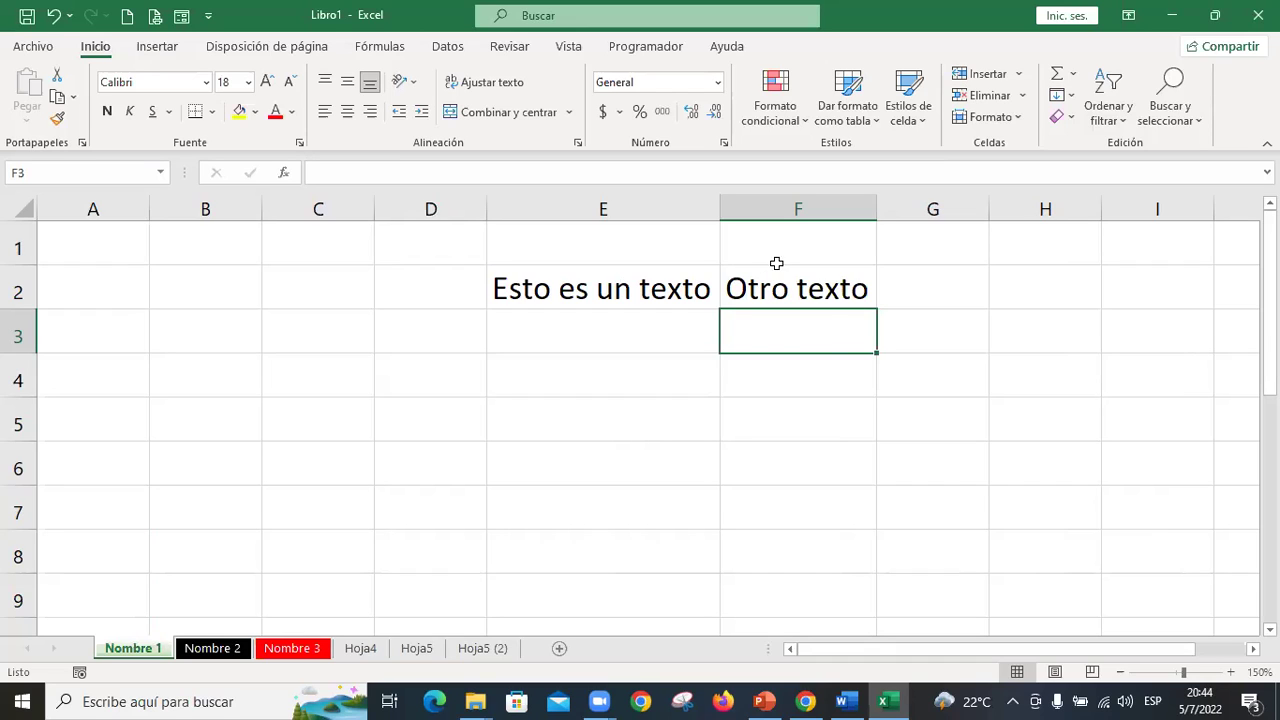
pyautogui.moveTo(720, 205); pyautogui.dragTo(761, 205)
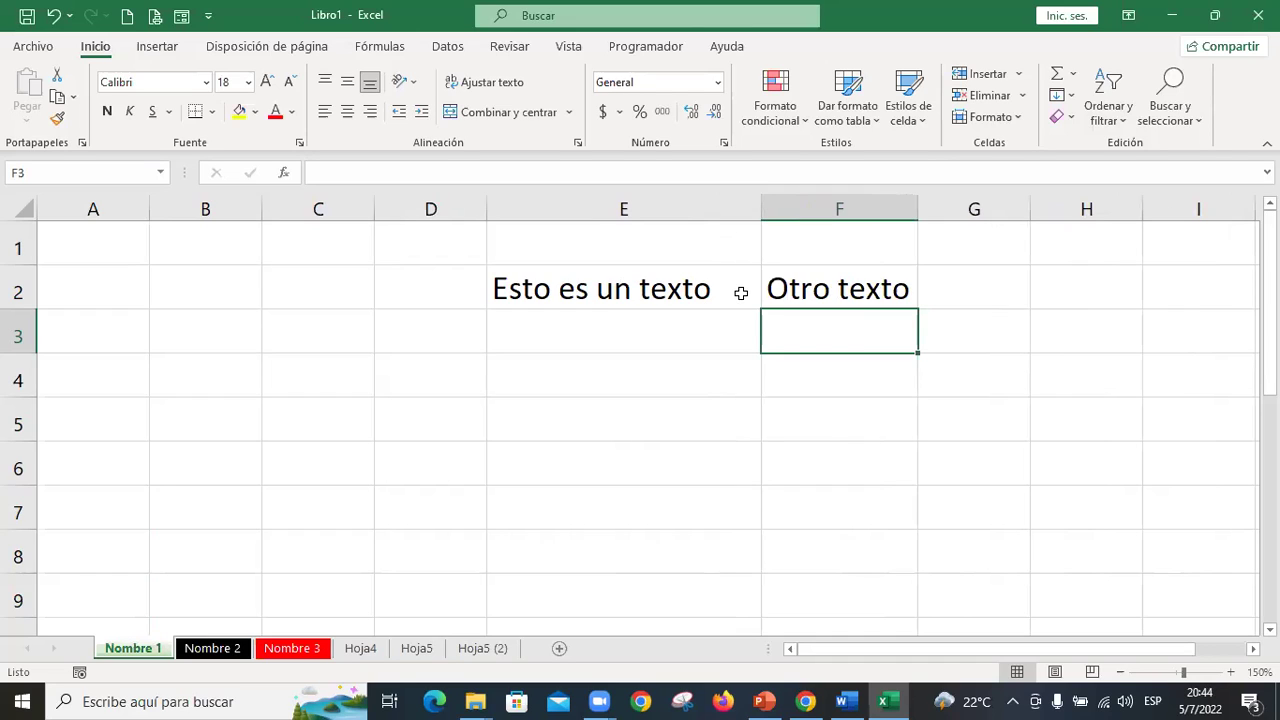
pyautogui.click(608, 289)
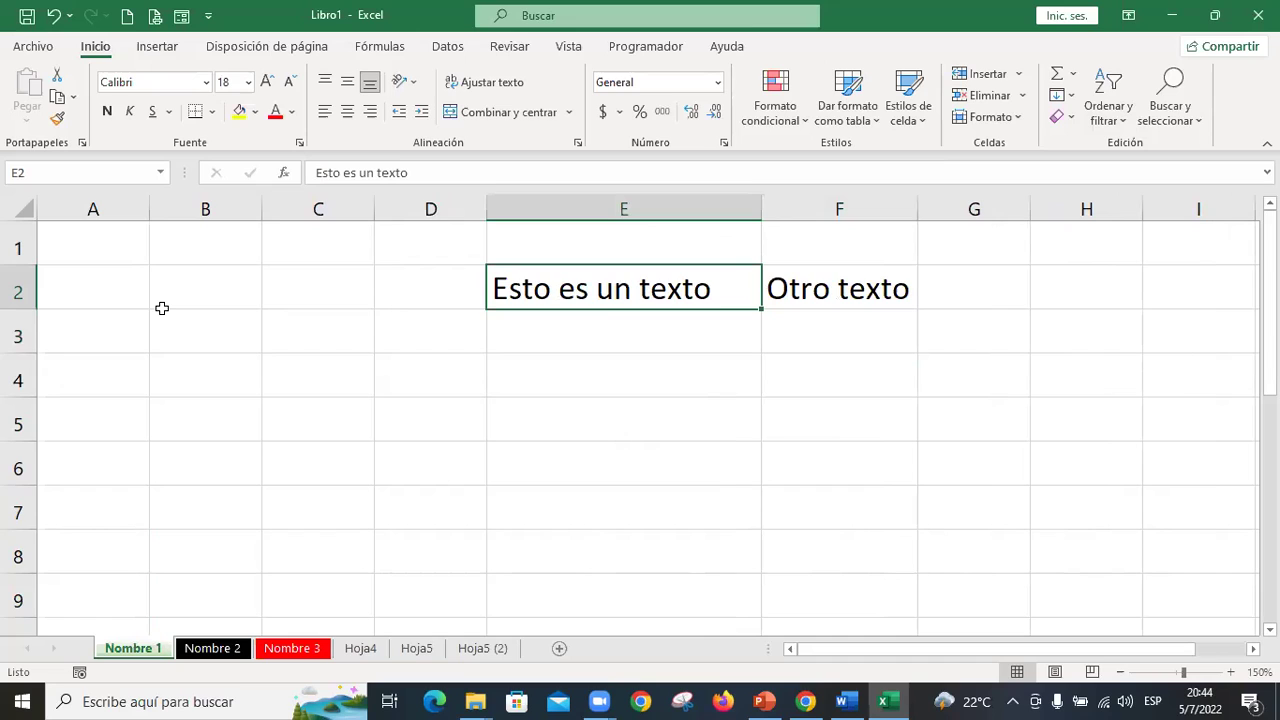
pyautogui.click(801, 367)
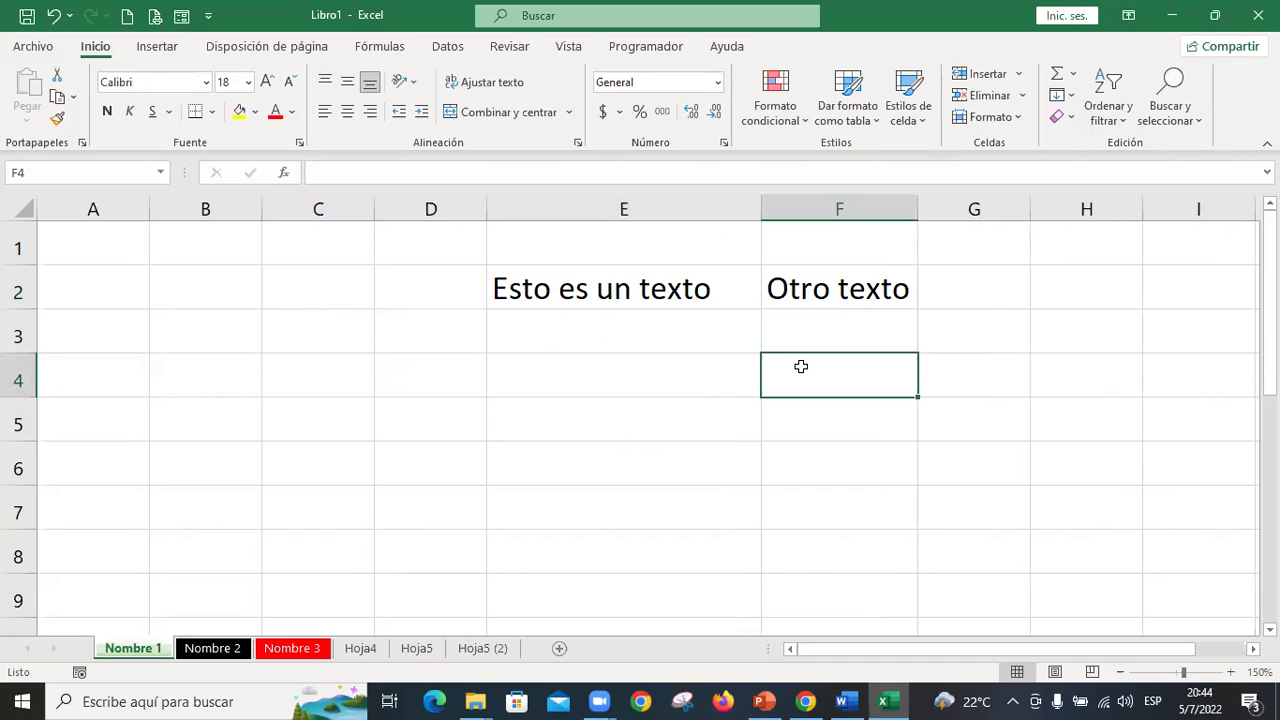
pyautogui.write('123')
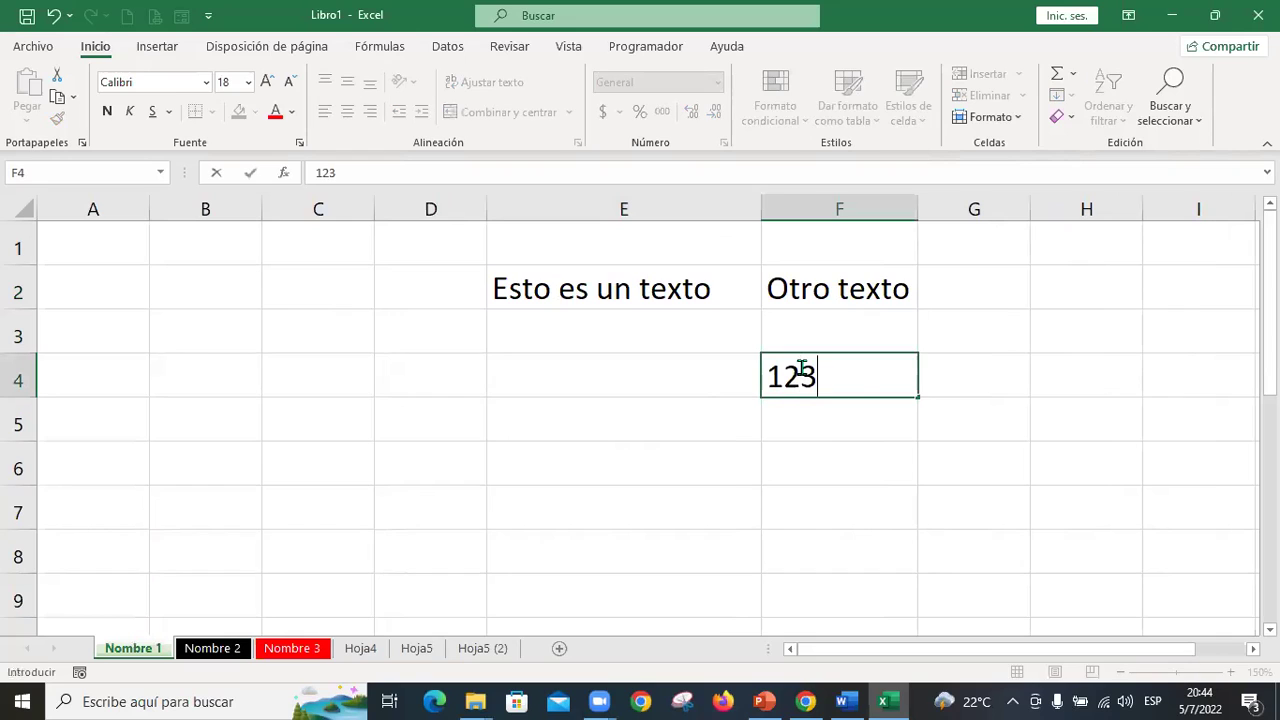
pyautogui.write('45678910')
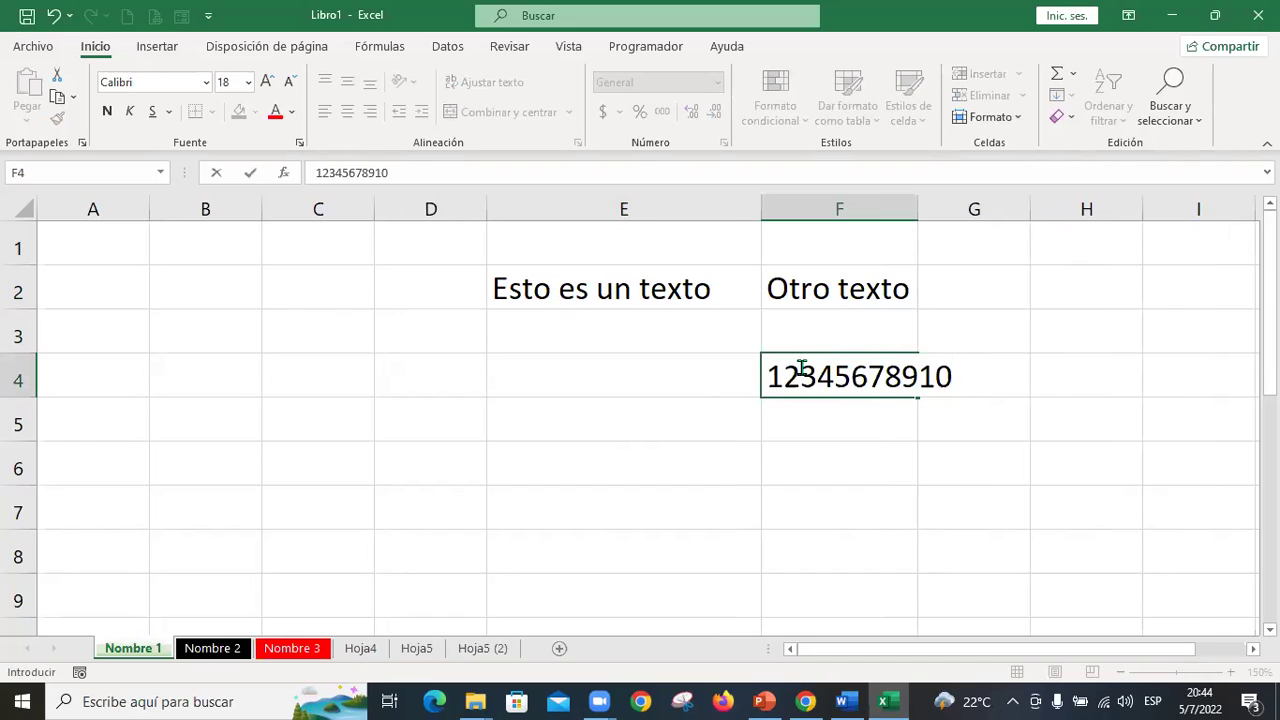
pyautogui.press('Return')
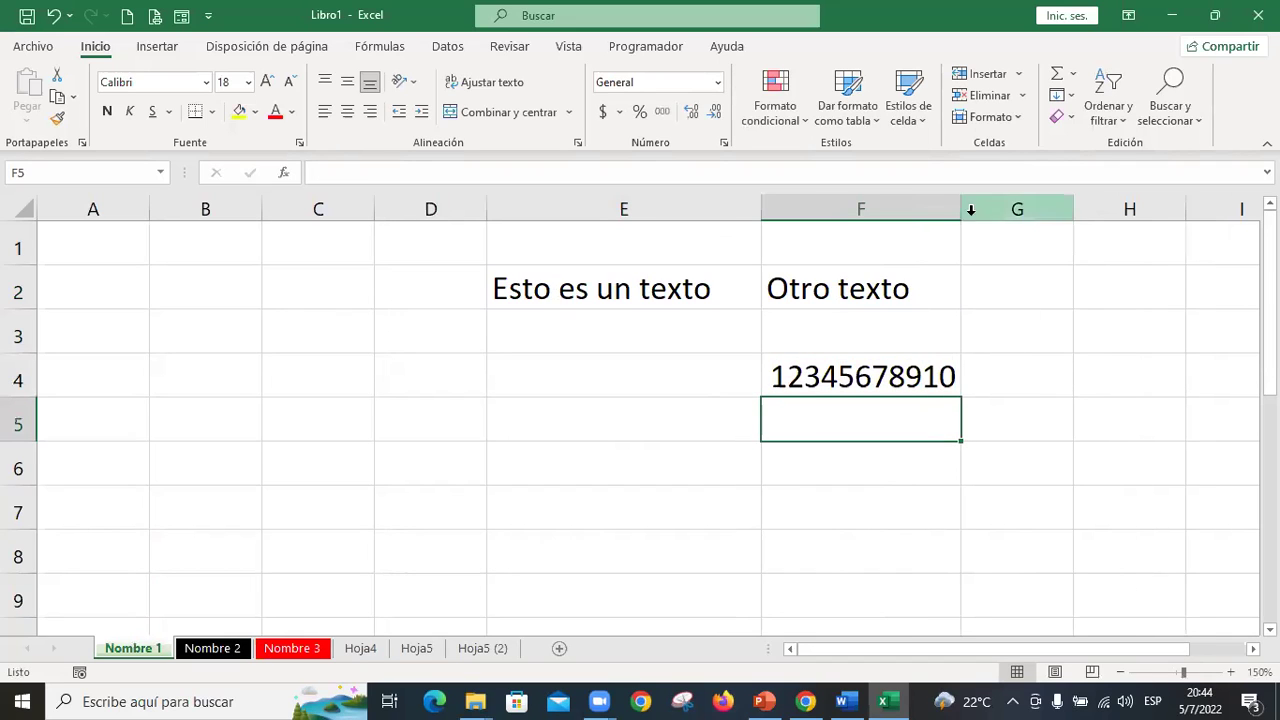
# Narrow column F to less than the width of the number, and set the number format of F4 to Número
pyautogui.moveTo(958, 210); pyautogui.dragTo(904, 216)
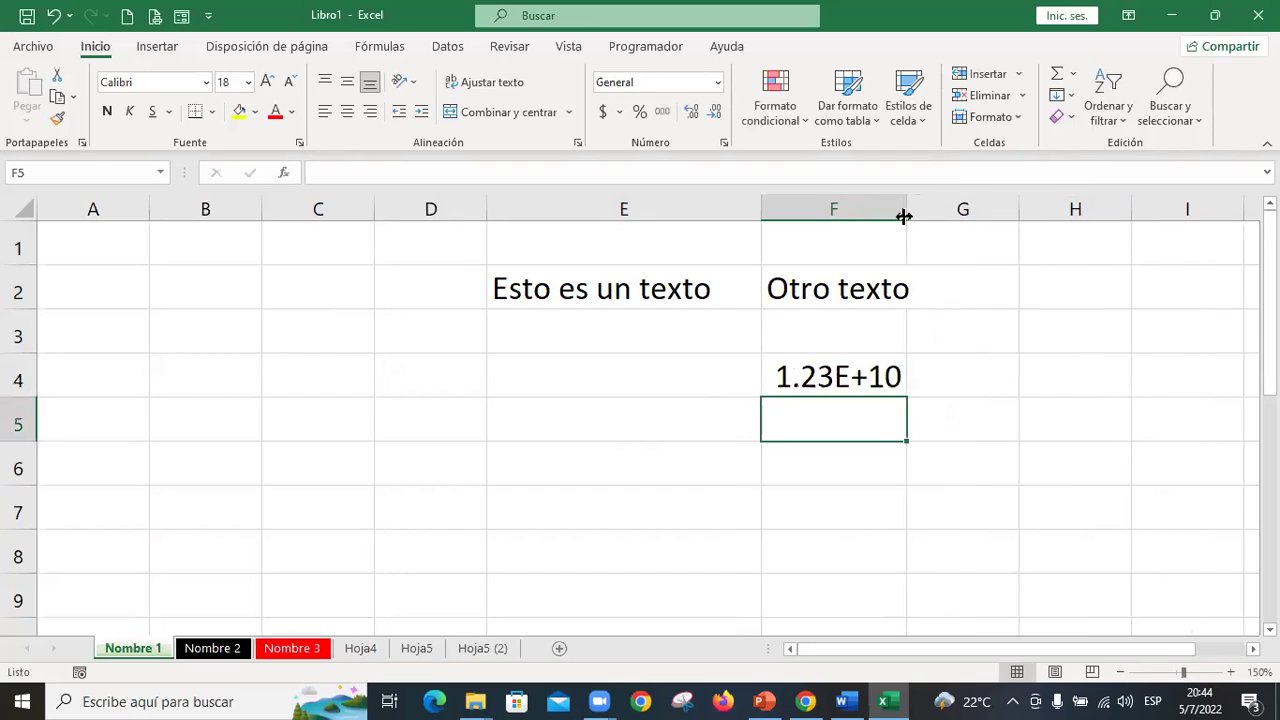
pyautogui.click(870, 377)
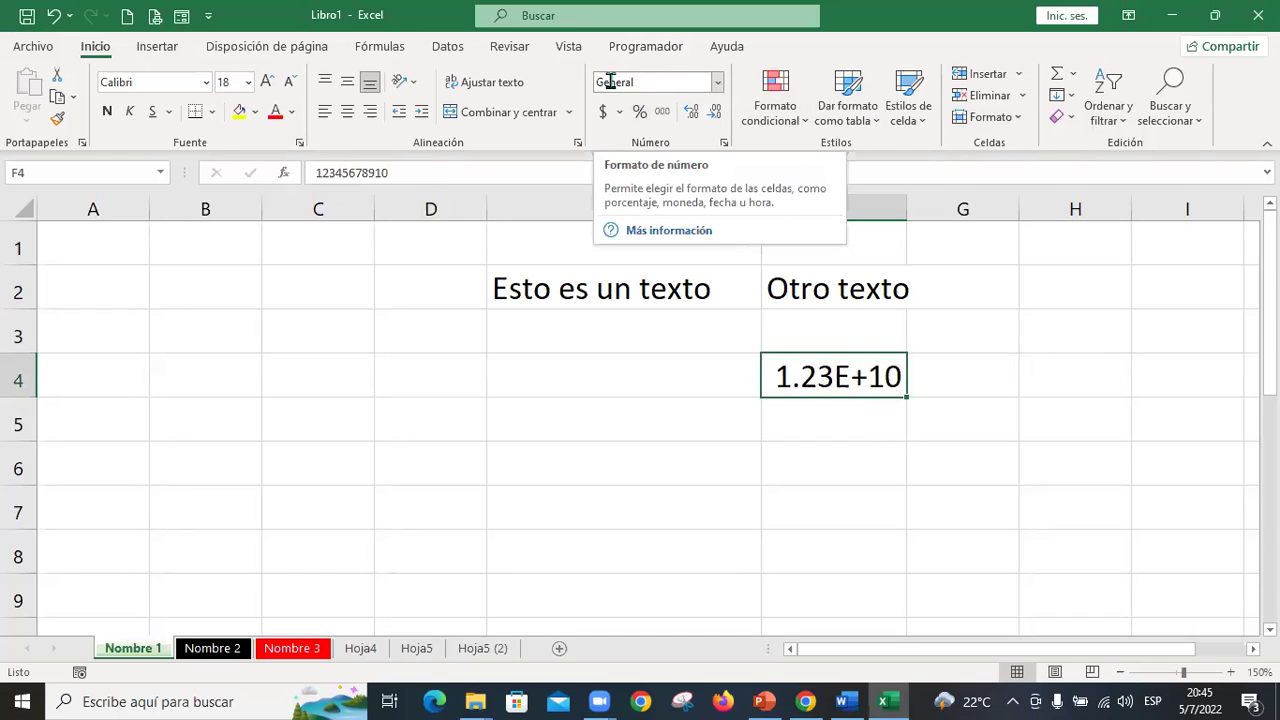
pyautogui.click(718, 84)
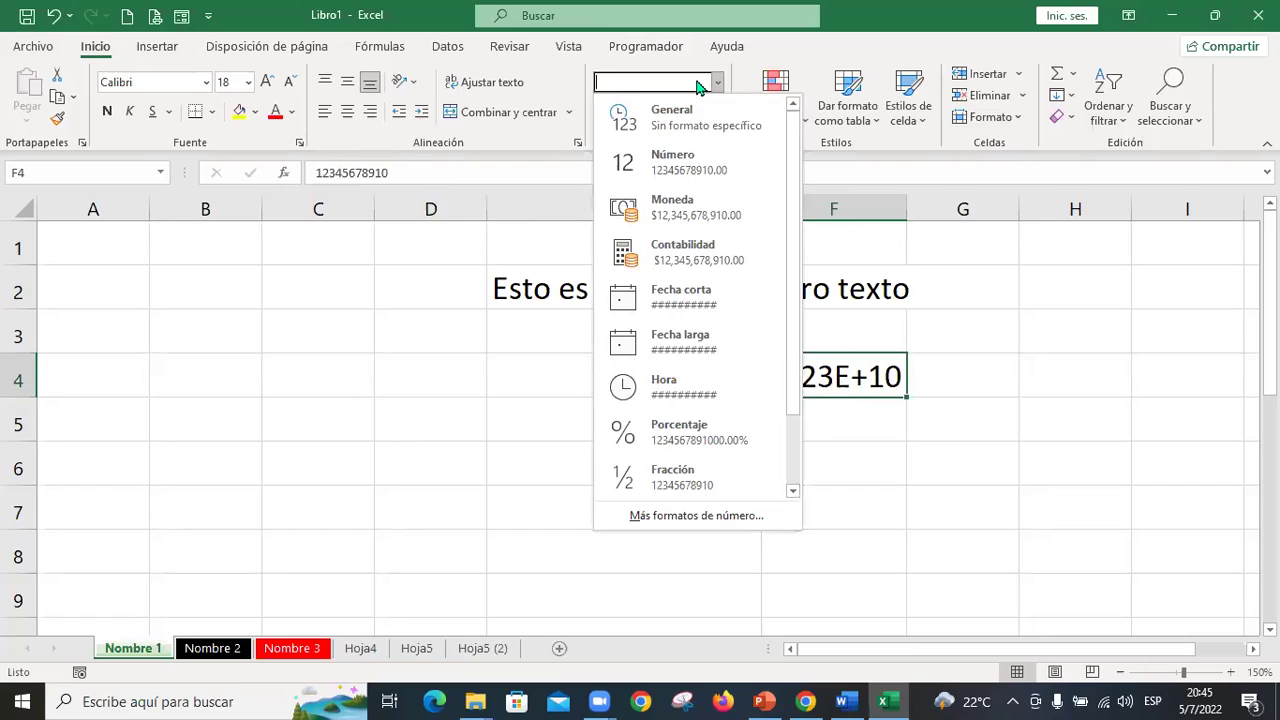
pyautogui.click(700, 170)
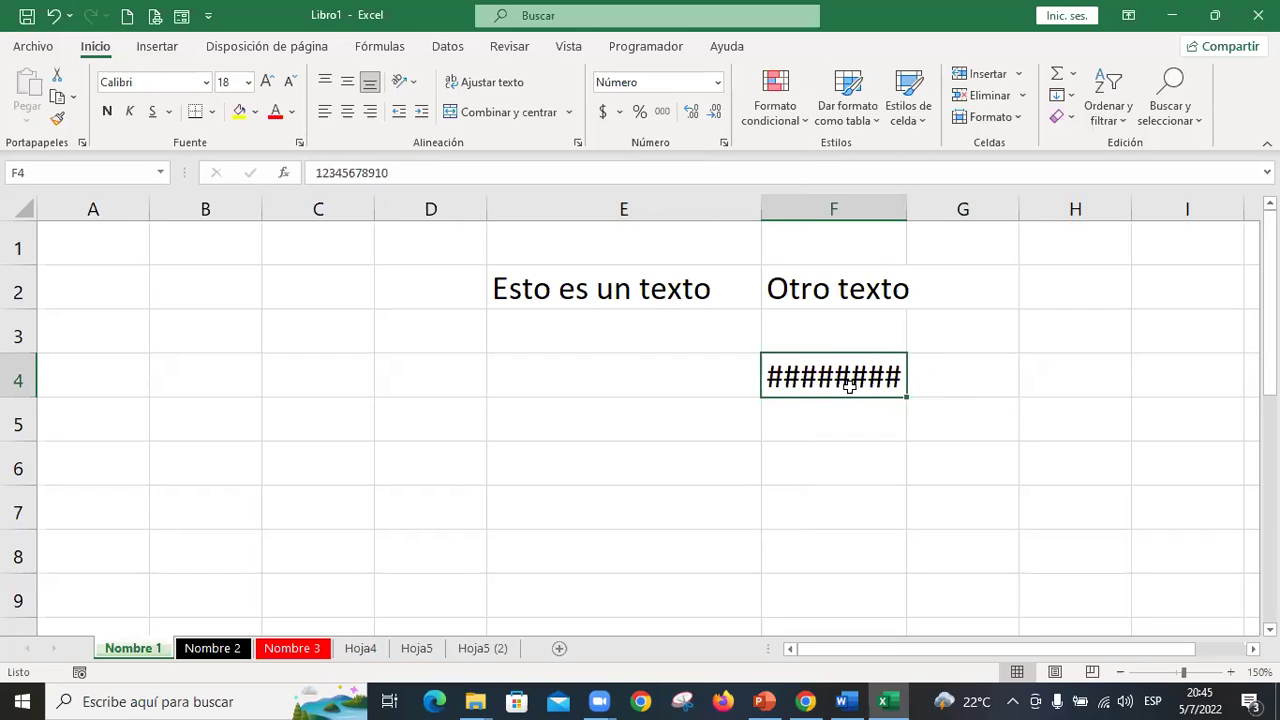
# Autofit column F to its contents, and widen it a little further
pyautogui.doubleClick(904, 210)
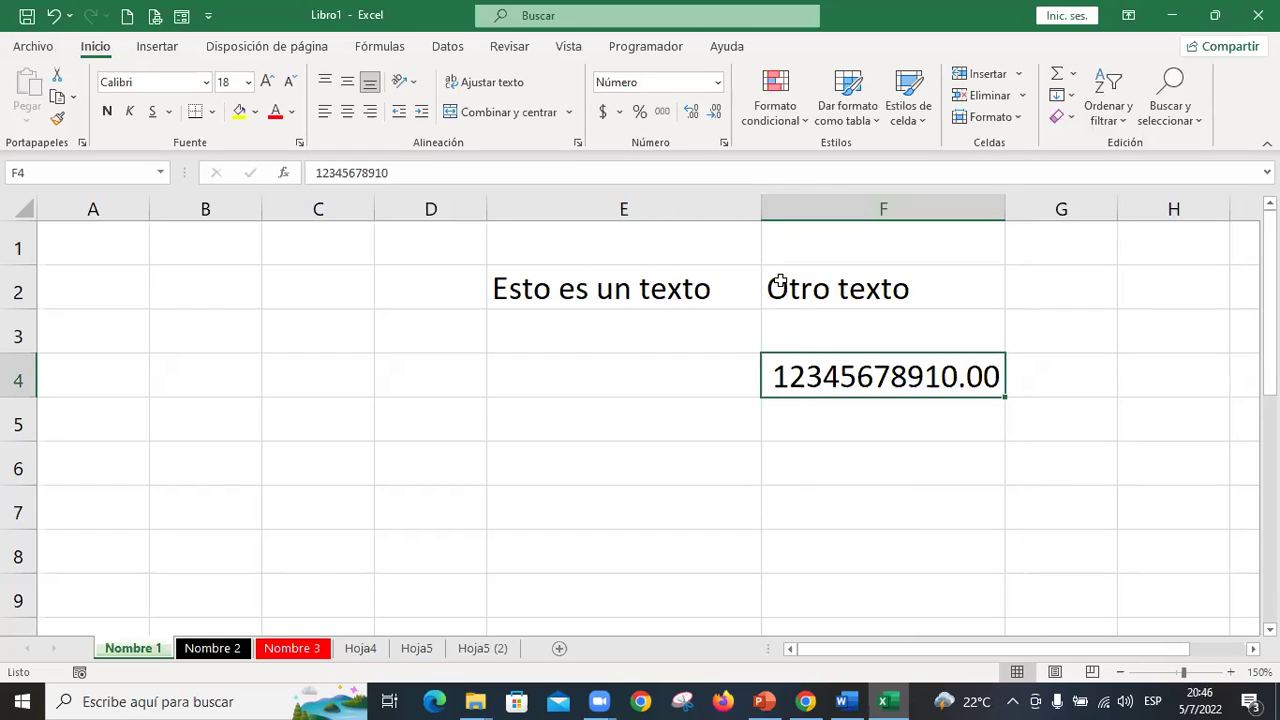
pyautogui.click(834, 427)
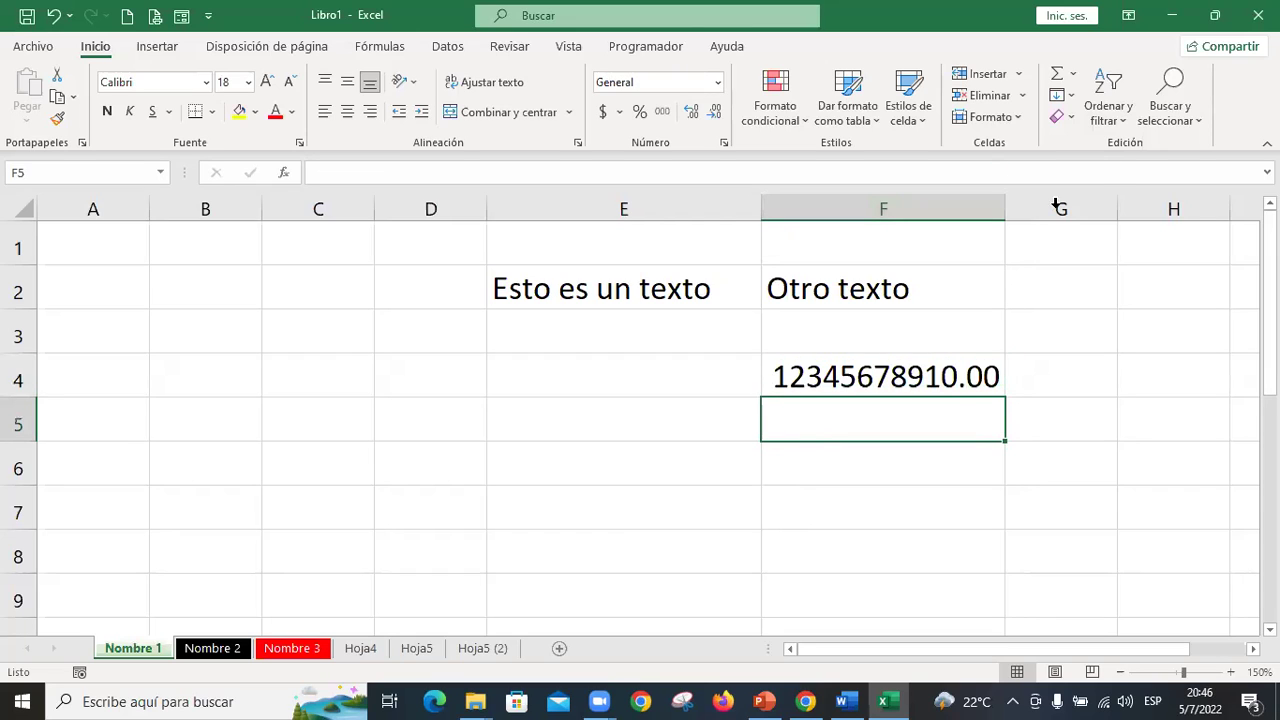
pyautogui.moveTo(1003, 209); pyautogui.dragTo(1059, 209)
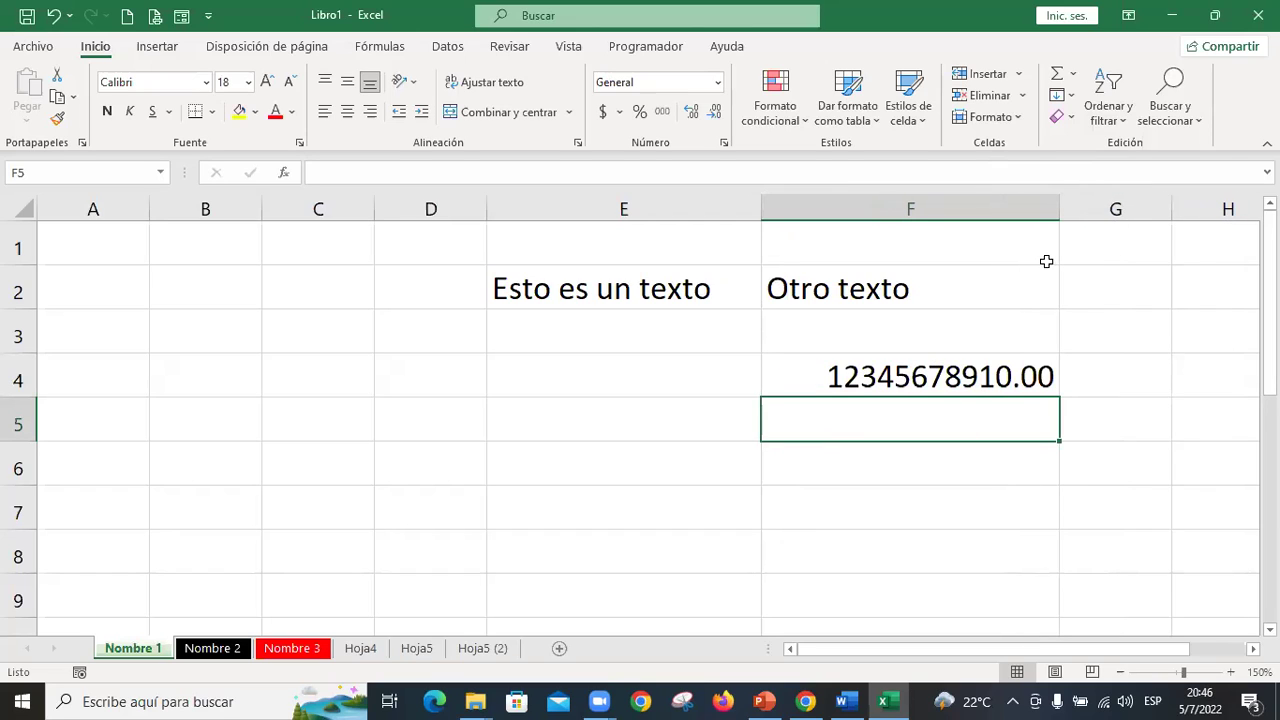
# Compare how the number in F4 and the text in E2 are aligned within their cells
pyautogui.click(966, 374)
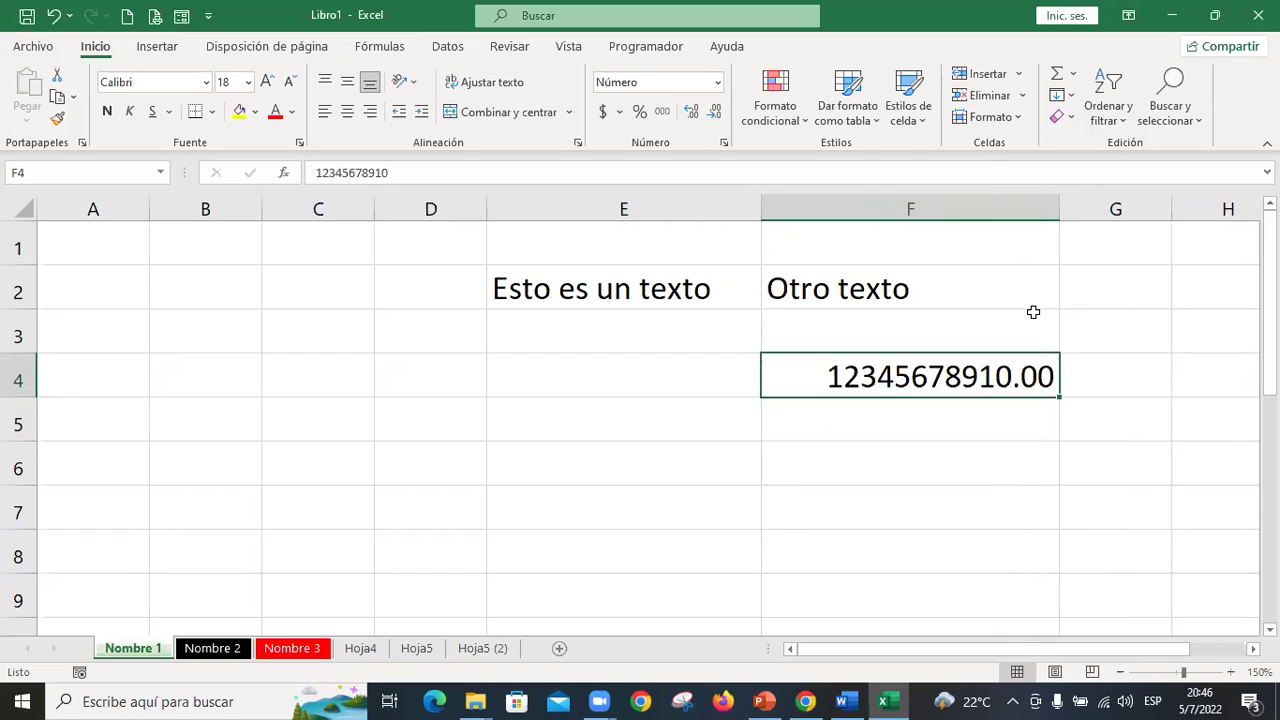
pyautogui.click(698, 280)
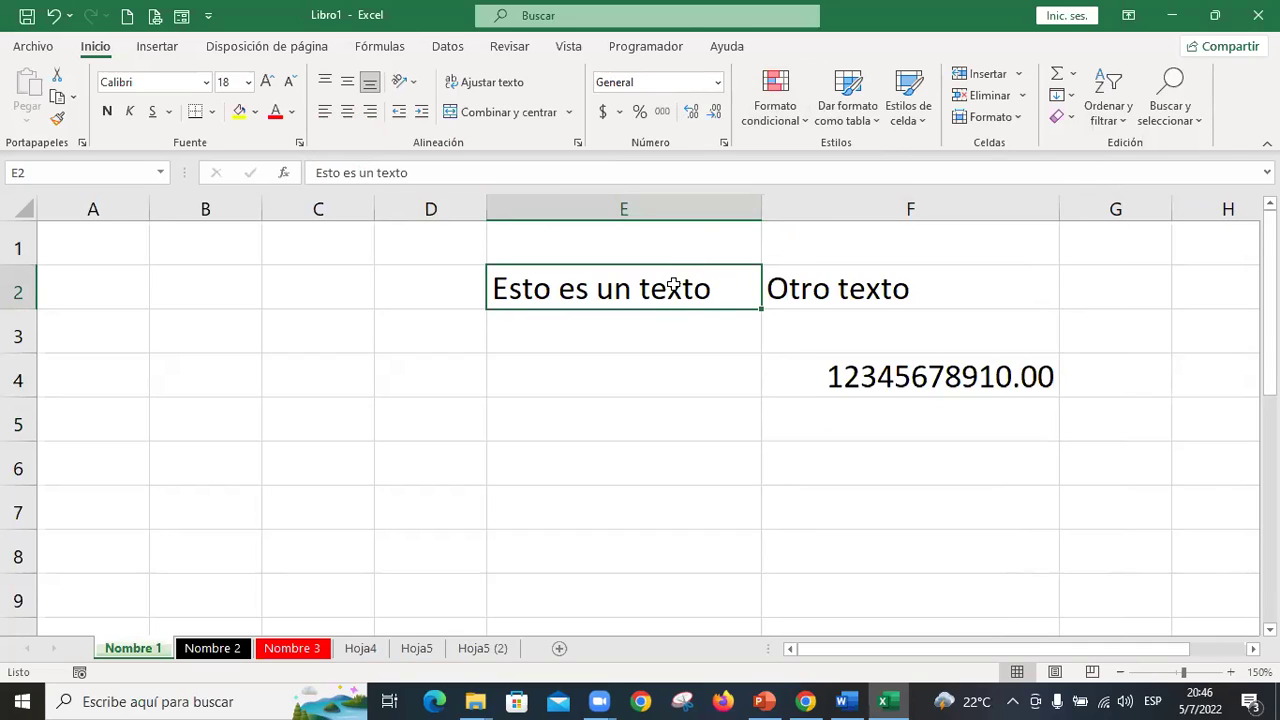
pyautogui.click(933, 365)
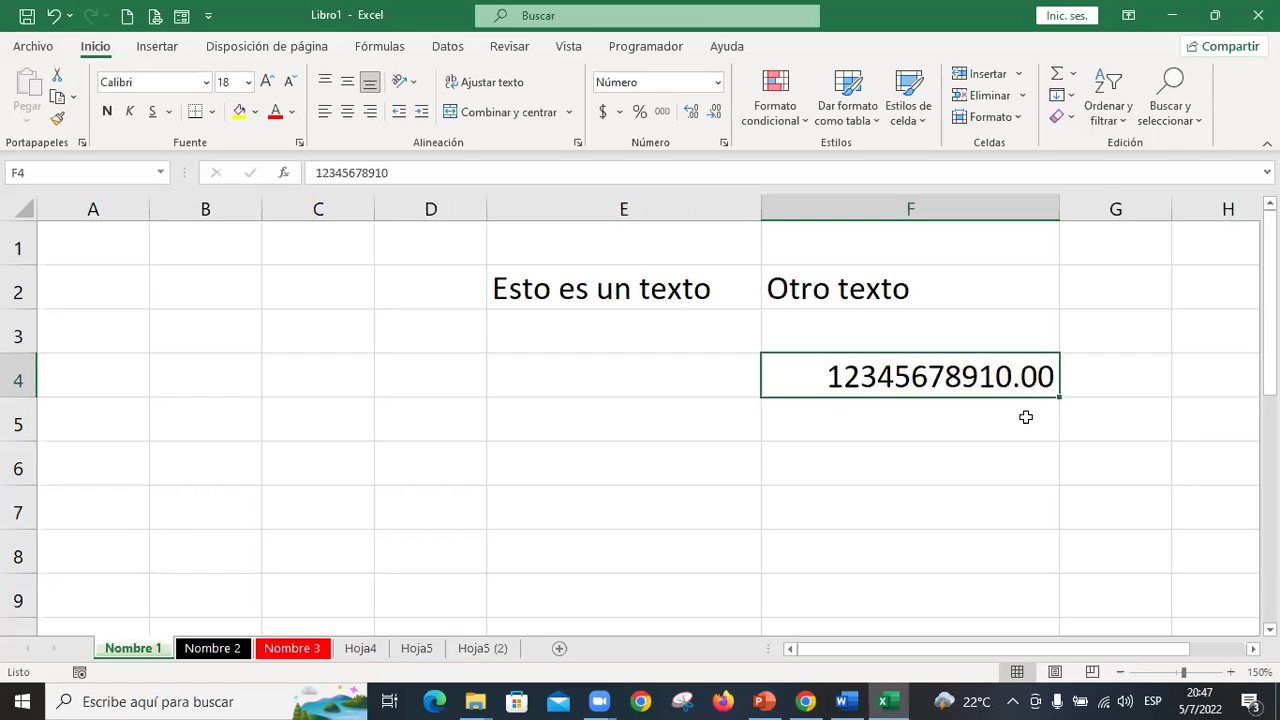
pyautogui.click(1026, 417)
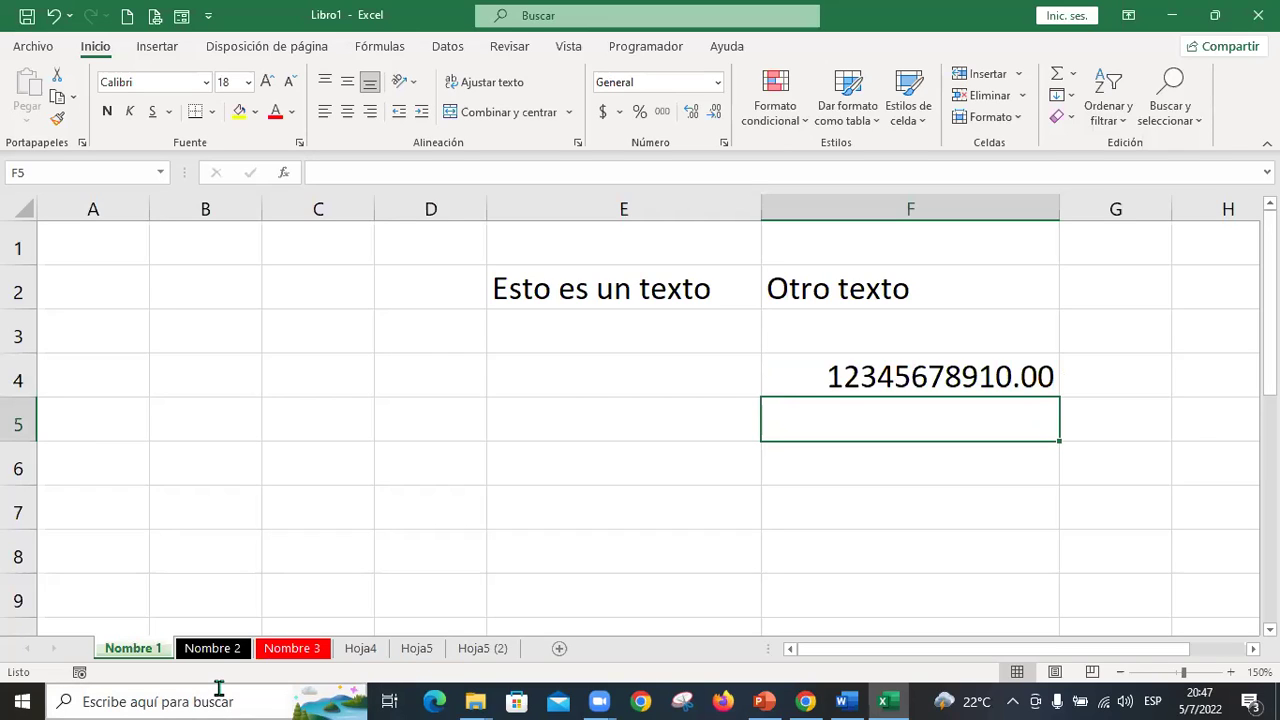
# Search Windows for the on-screen keyboard (Teclado en pantalla), open it, and minimize it after viewing
pyautogui.click(127, 702)
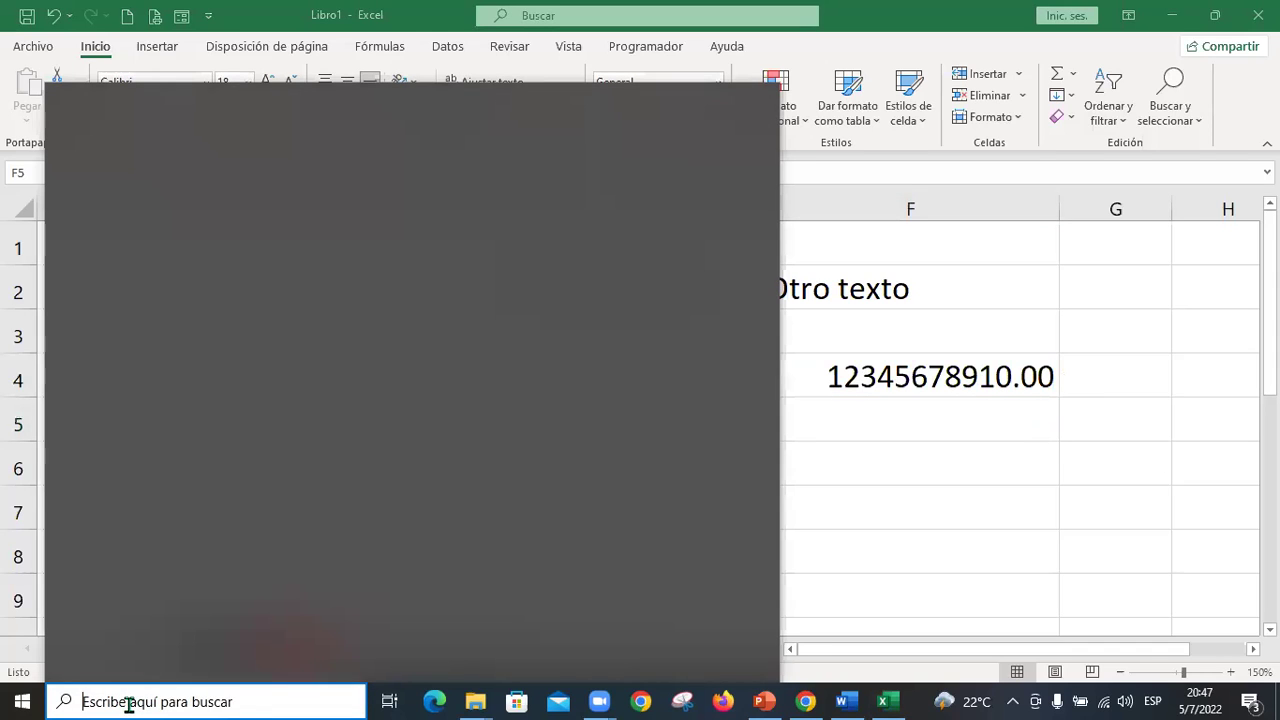
pyautogui.write('tec')
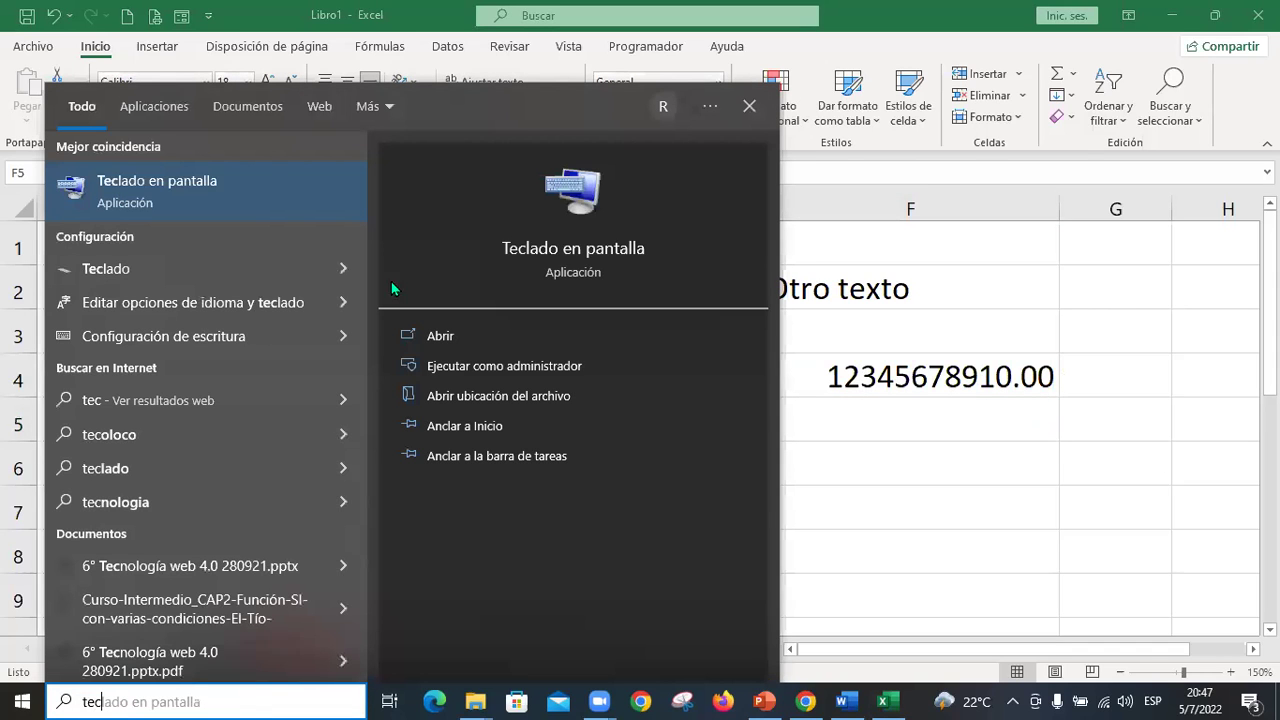
pyautogui.click(235, 195)
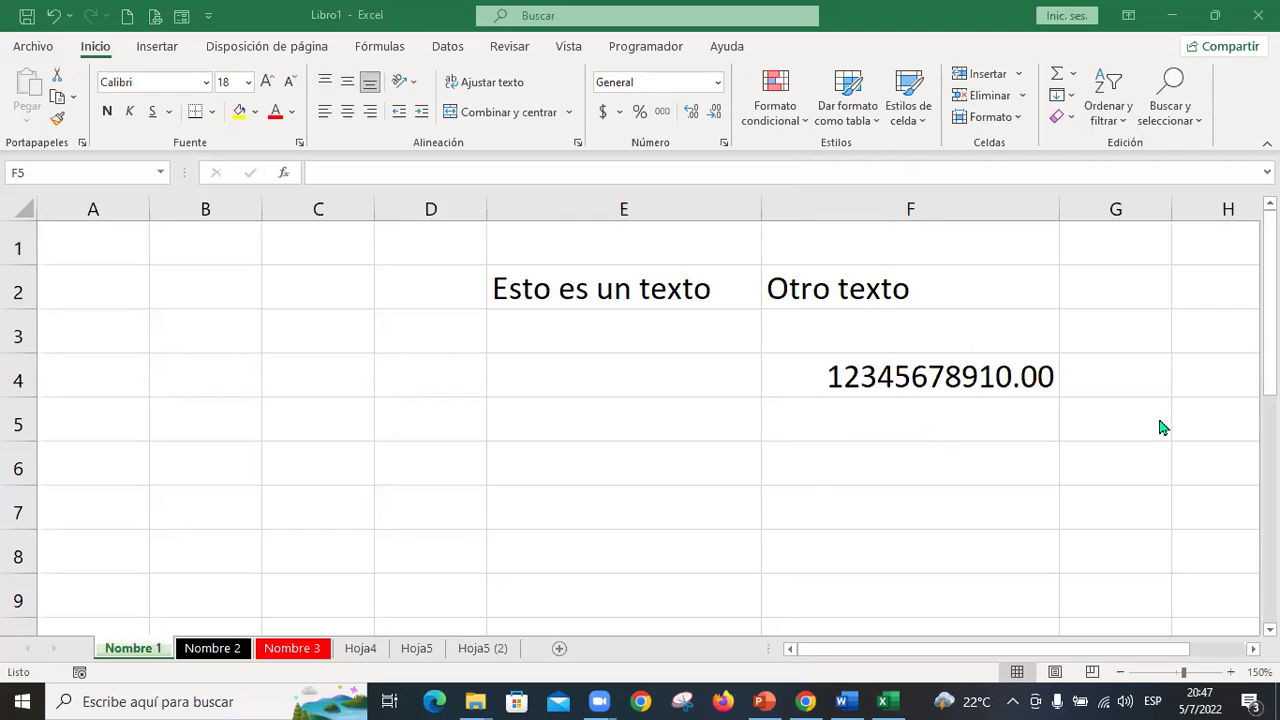
pyautogui.press('ctrl+super+o')
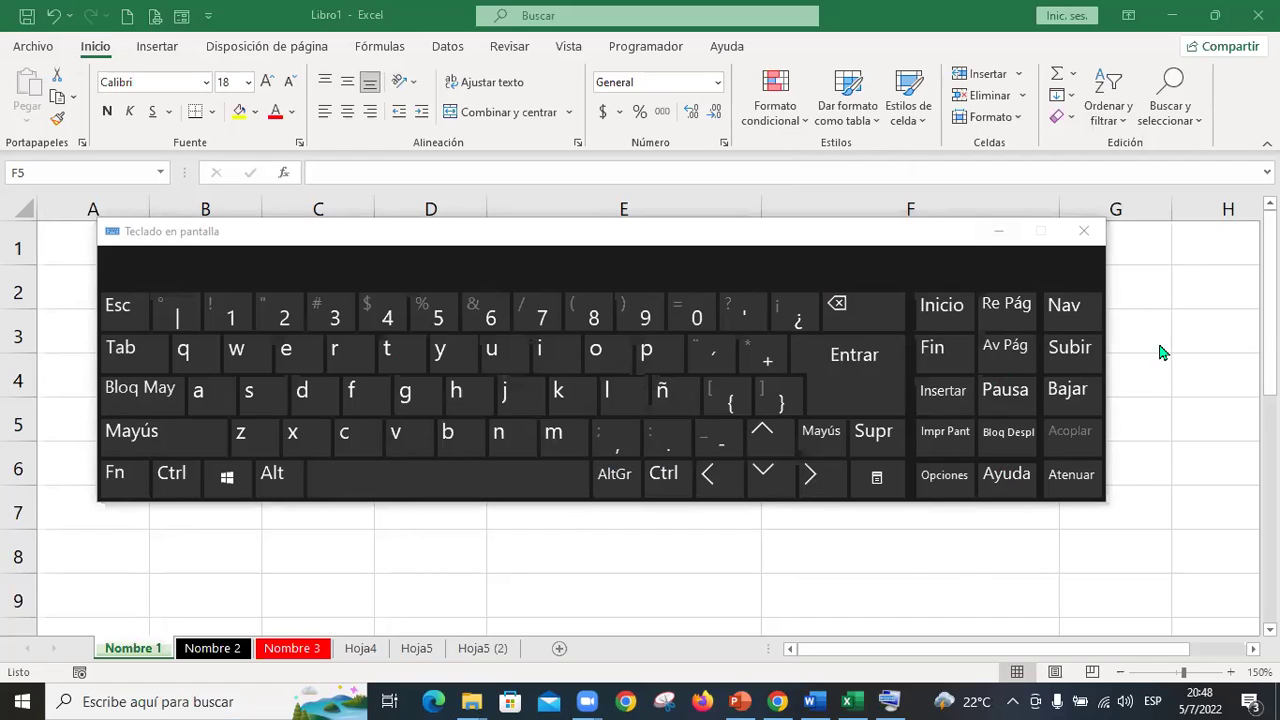
pyautogui.click(1000, 231)
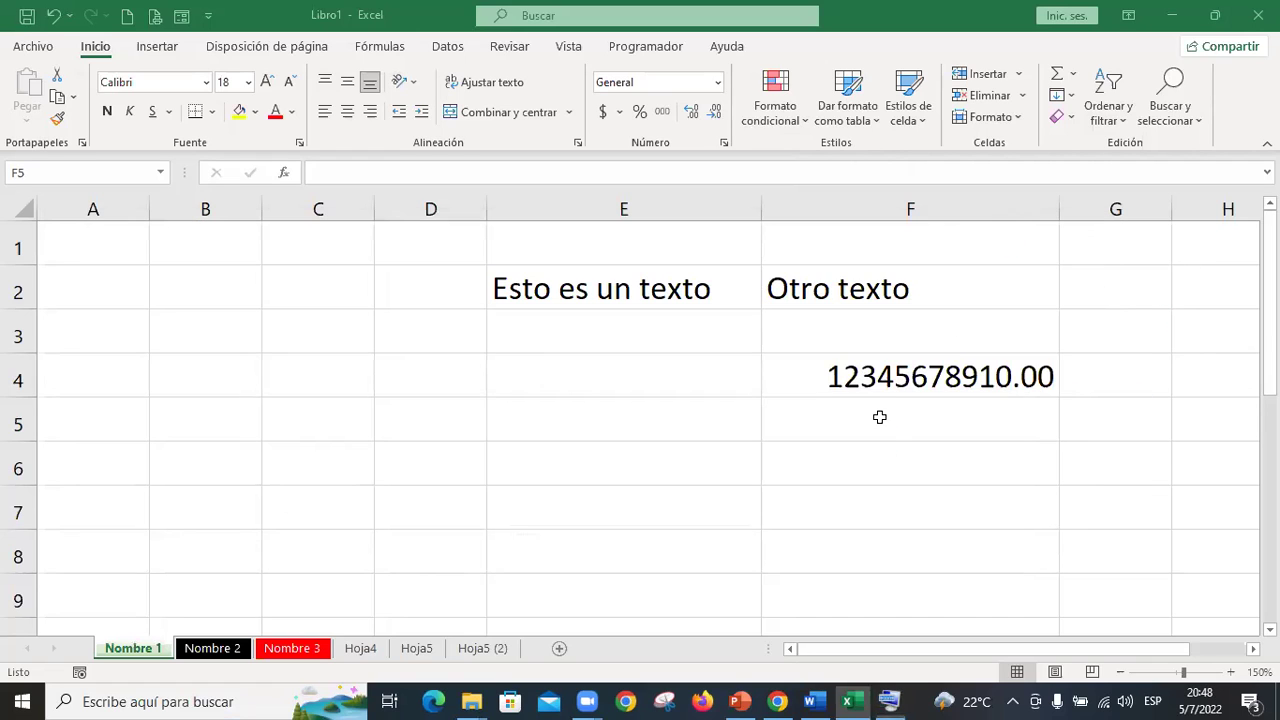
# Enter 1.234,5 in cell F5, using a point for thousands and a comma for decimals
pyautogui.click(937, 411)
pyautogui.press('Return')
pyautogui.click(937, 411)
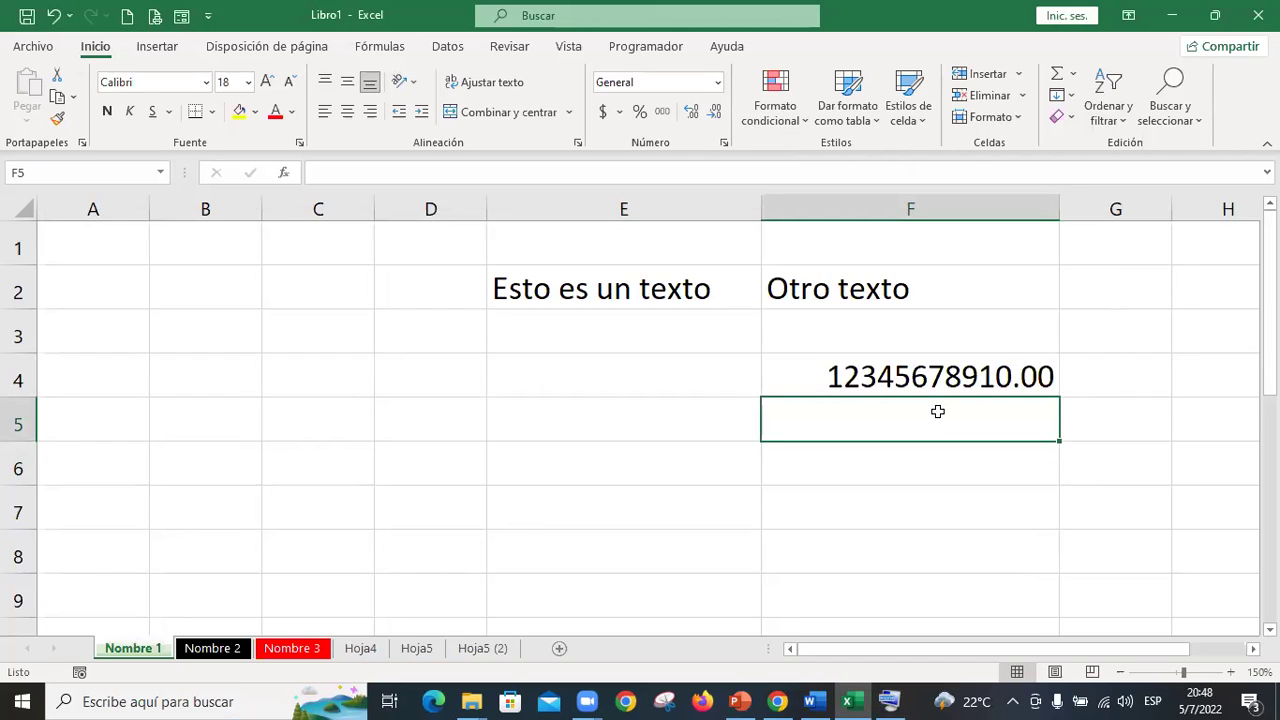
pyautogui.write('1')
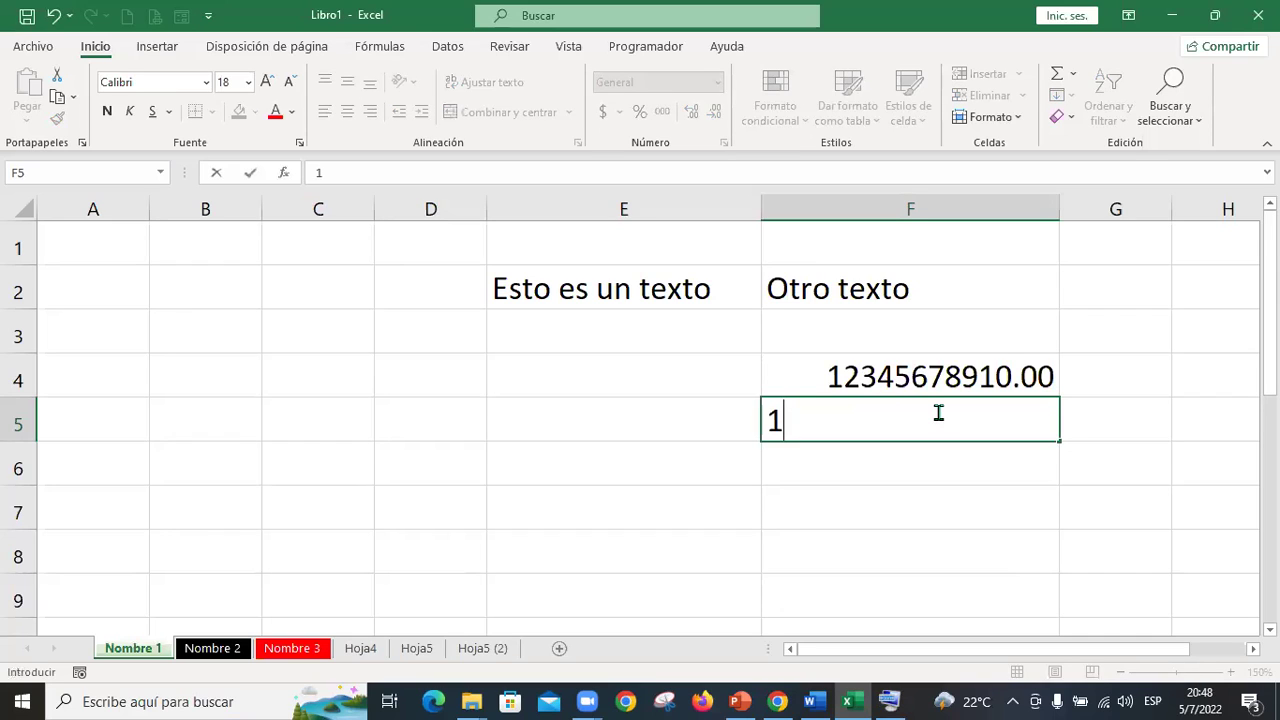
pyautogui.write('.234')
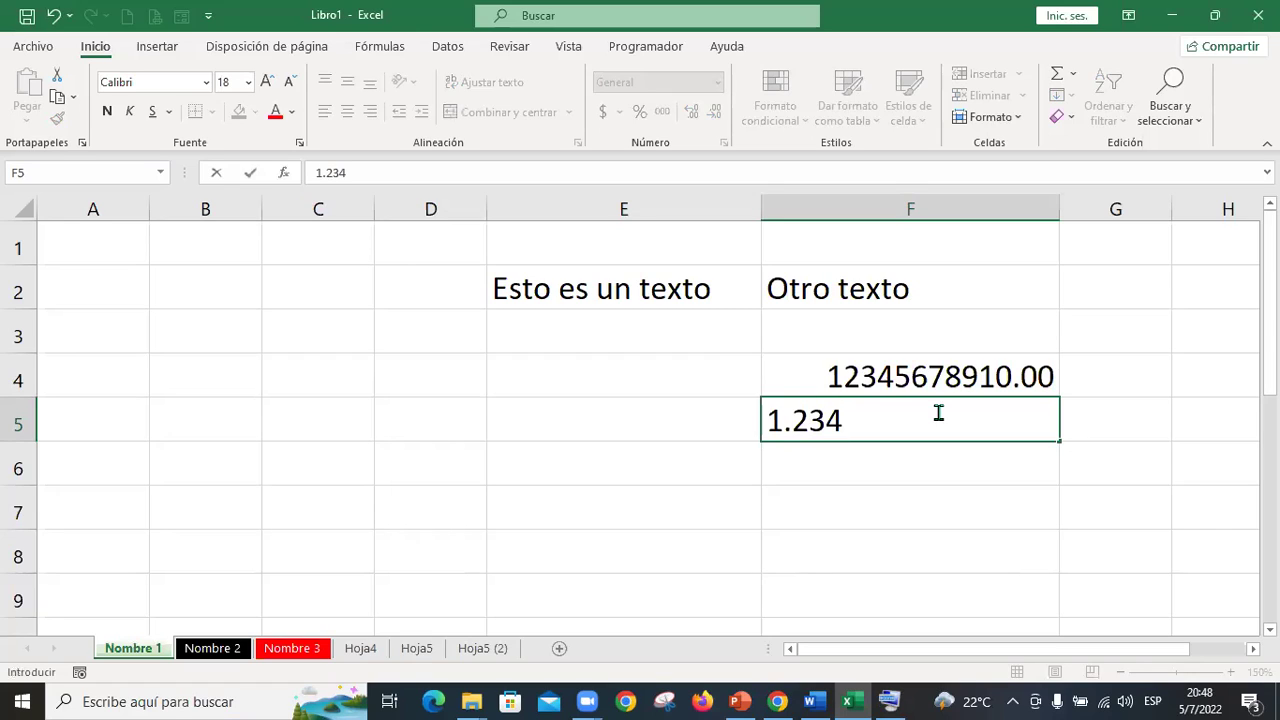
pyautogui.write(',5')
pyautogui.press('Return')
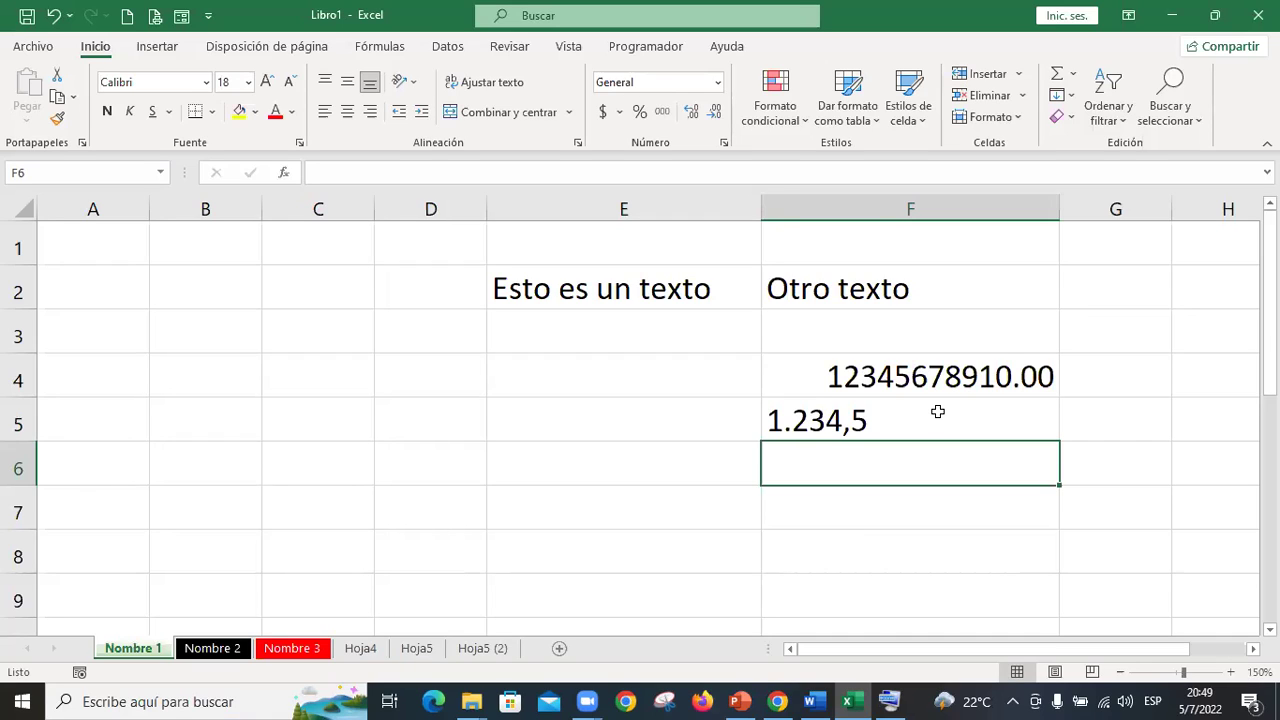
# Enter 1234.5 in cell F6, using a point as the decimal separator, and reselect the cell
pyautogui.click(937, 412)
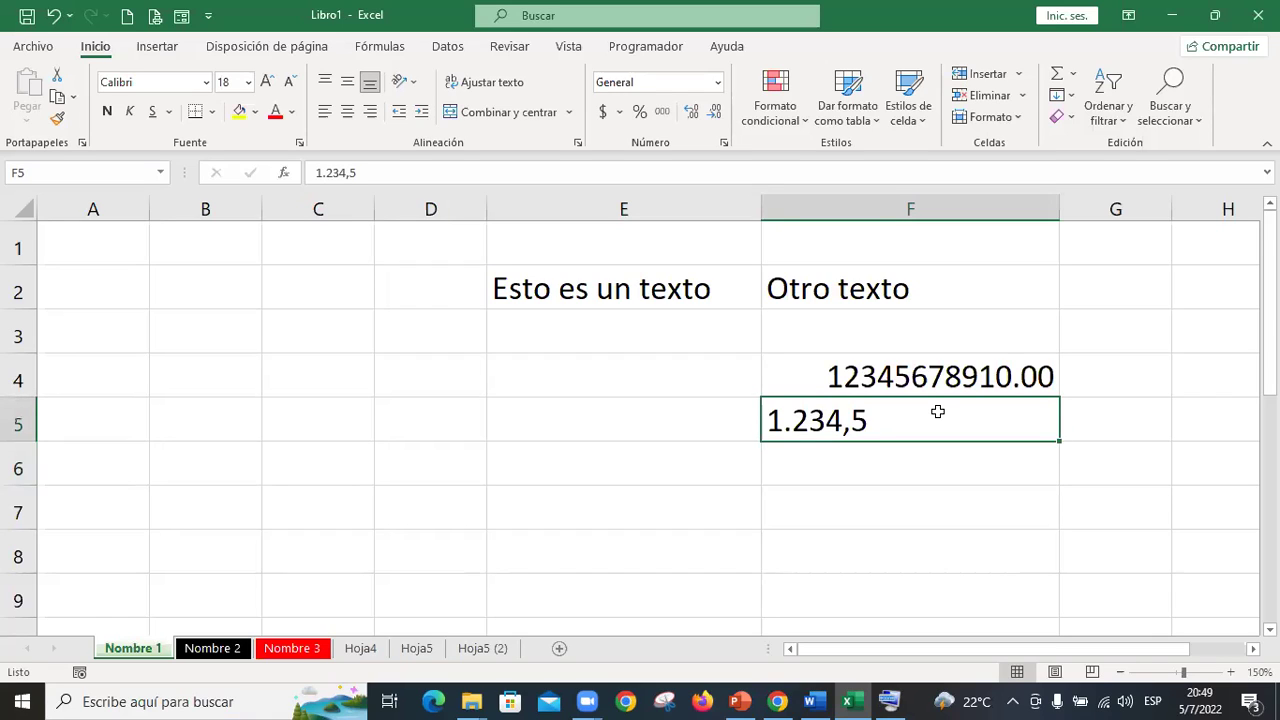
pyautogui.press('Return')
pyautogui.click(937, 412)
pyautogui.press('Return')
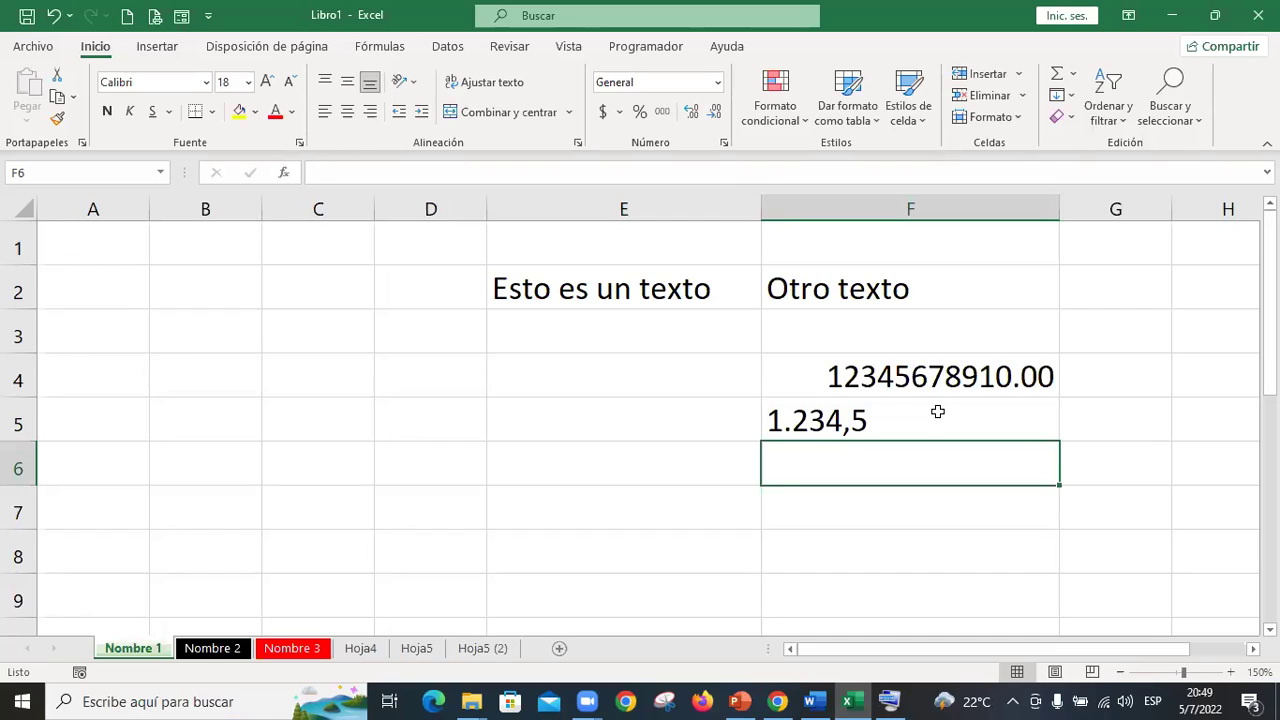
pyautogui.write('1234.5')
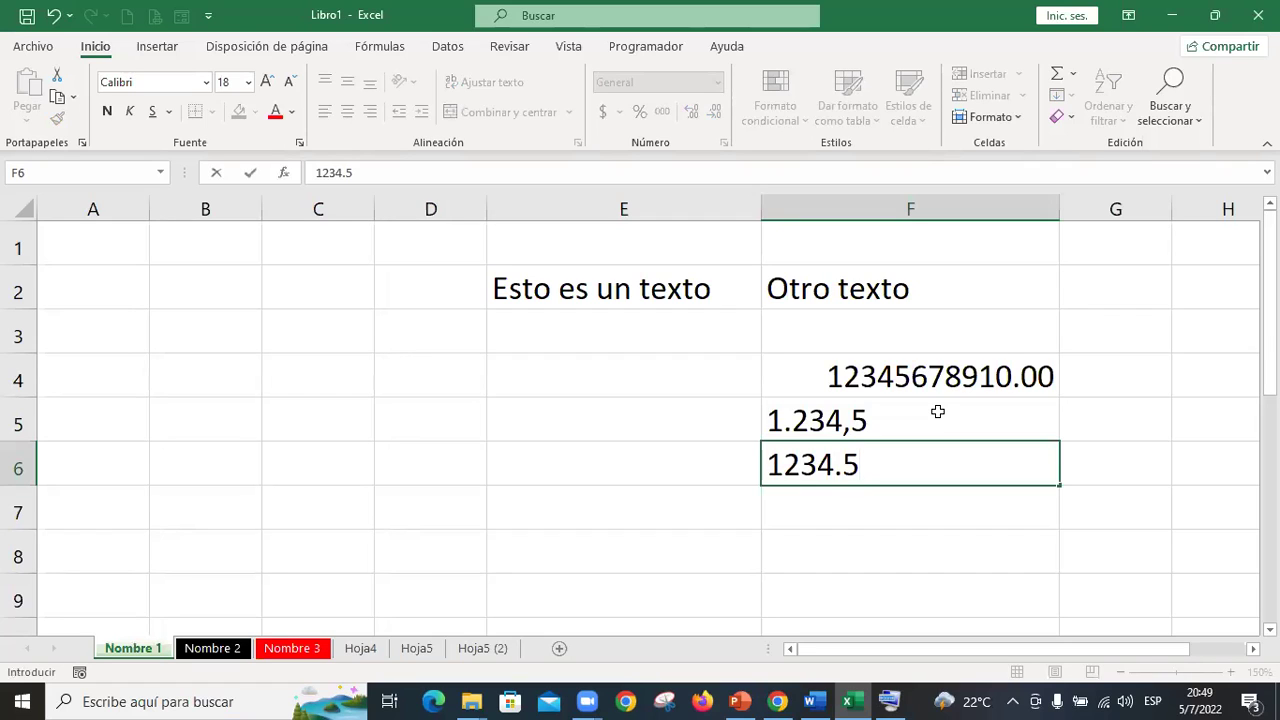
pyautogui.press('Return')
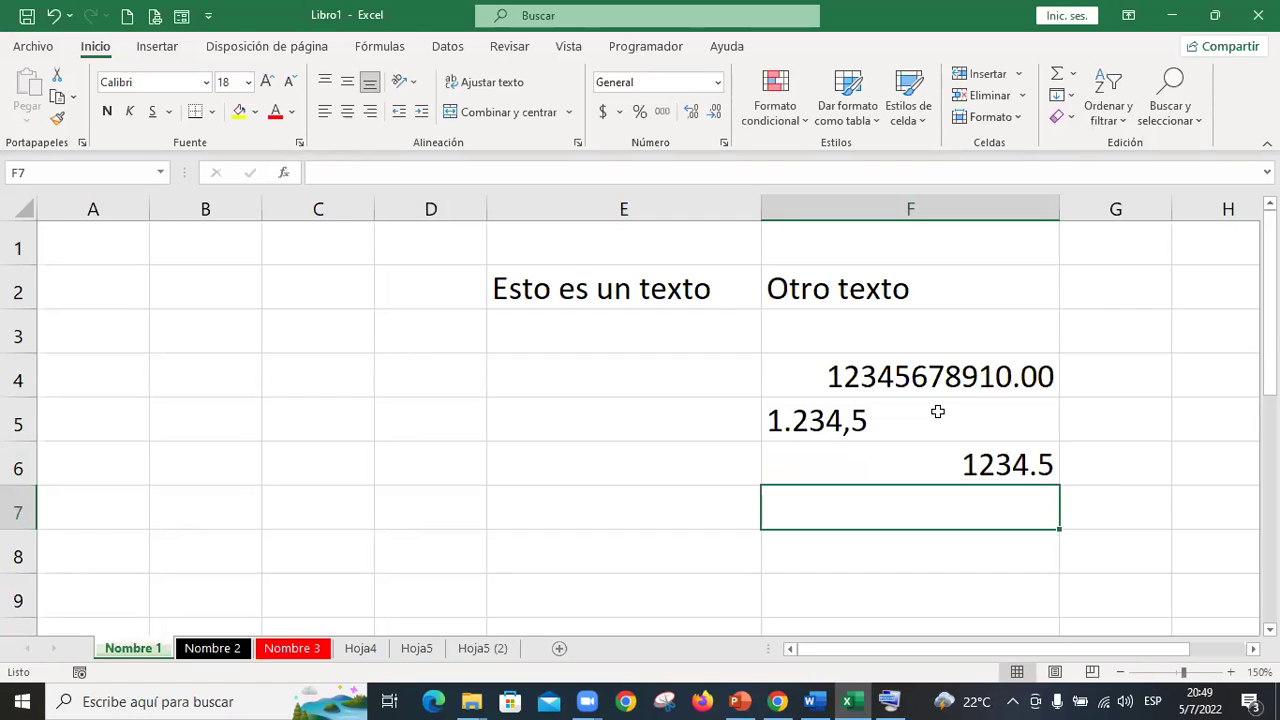
pyautogui.press('Up')
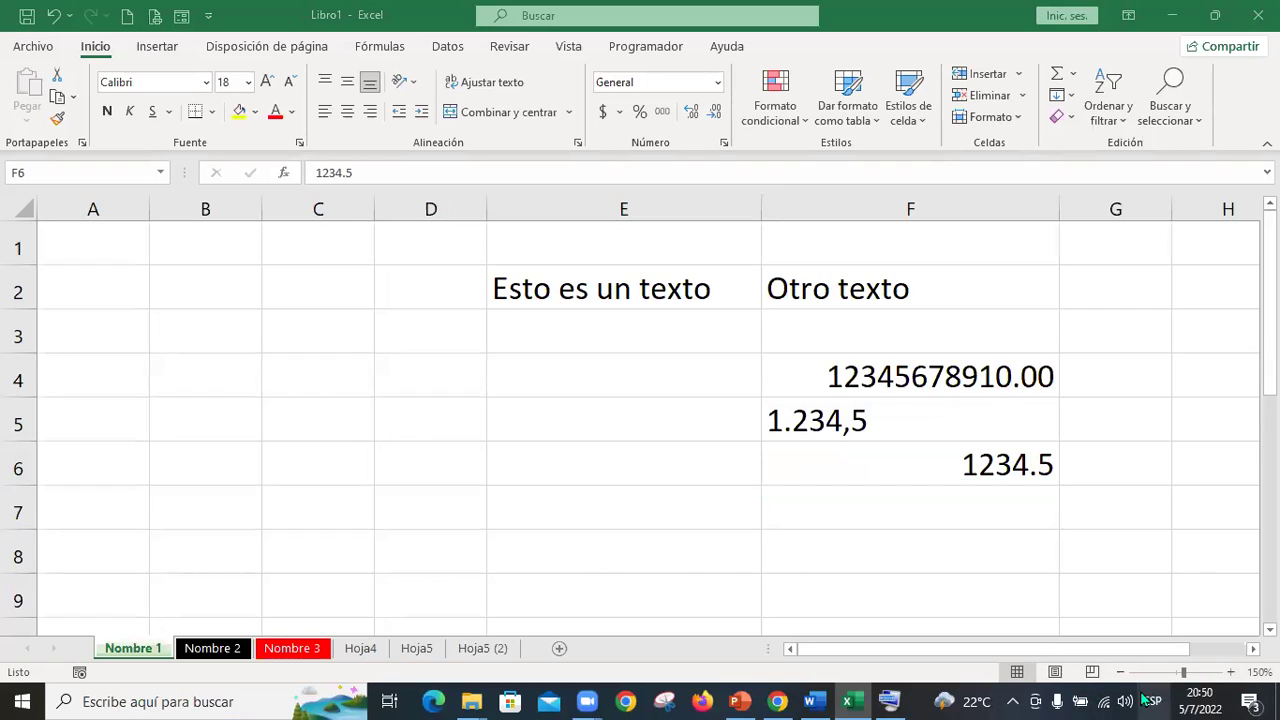
pyautogui.scroll(-20, 1131, 698)
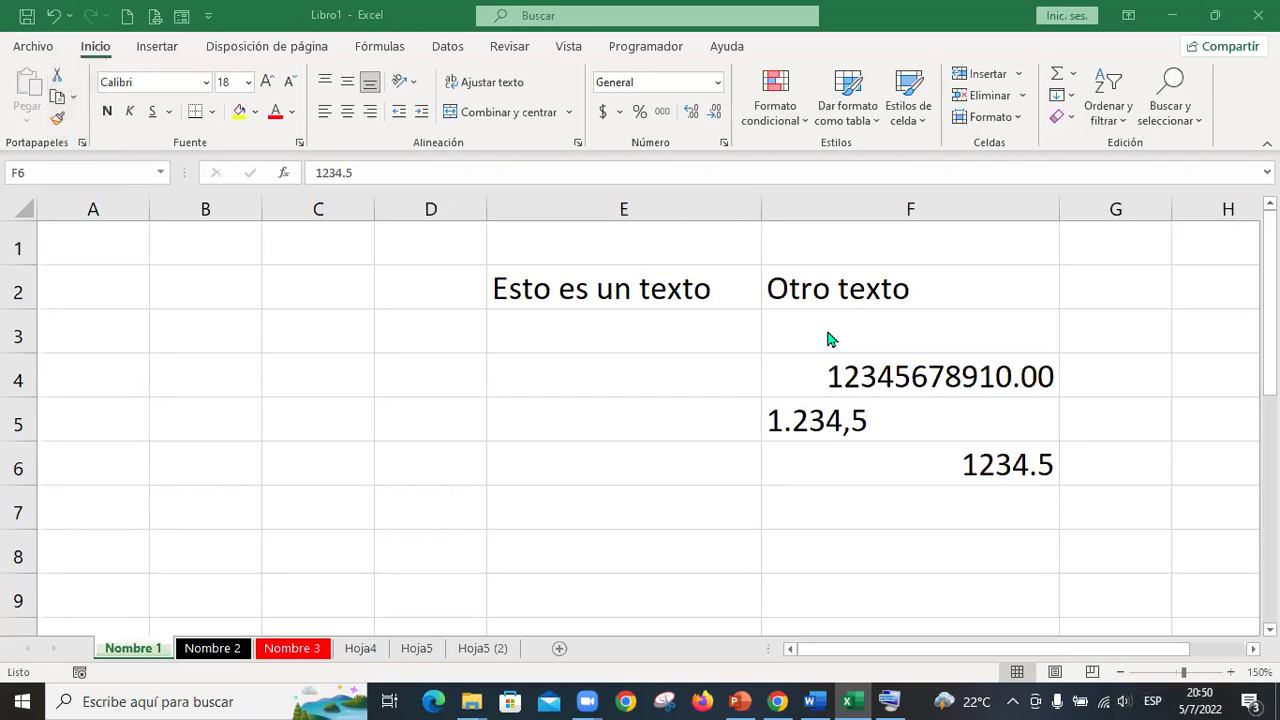
pyautogui.press('XF86AudioRaiseVolume')
pyautogui.press('XF86AudioRaiseVolume')
pyautogui.press('XF86AudioRaiseVolume')
pyautogui.press('XF86AudioRaiseVolume')
pyautogui.press('XF86AudioRaiseVolume')
pyautogui.press('XF86AudioRaiseVolume')
pyautogui.press('XF86AudioRaiseVolume')
pyautogui.press('XF86AudioRaiseVolume')
pyautogui.press('XF86AudioRaiseVolume')
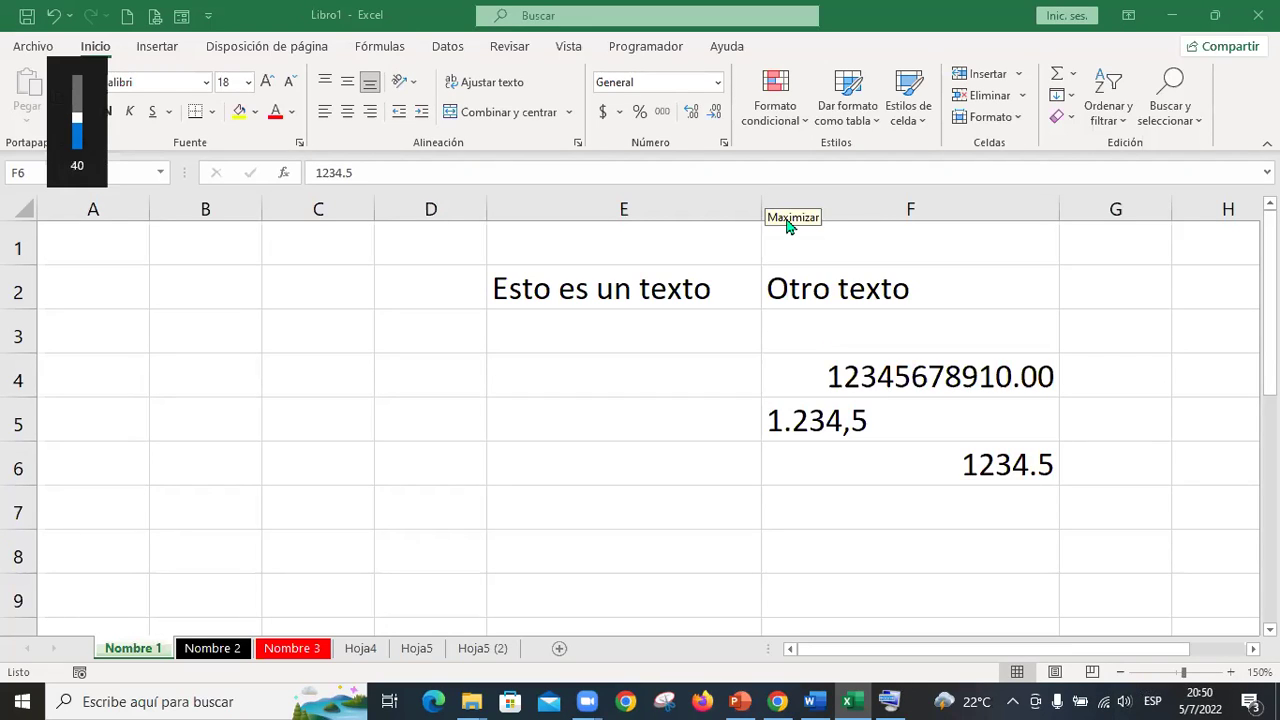
pyautogui.press('XF86AudioRaiseVolume')
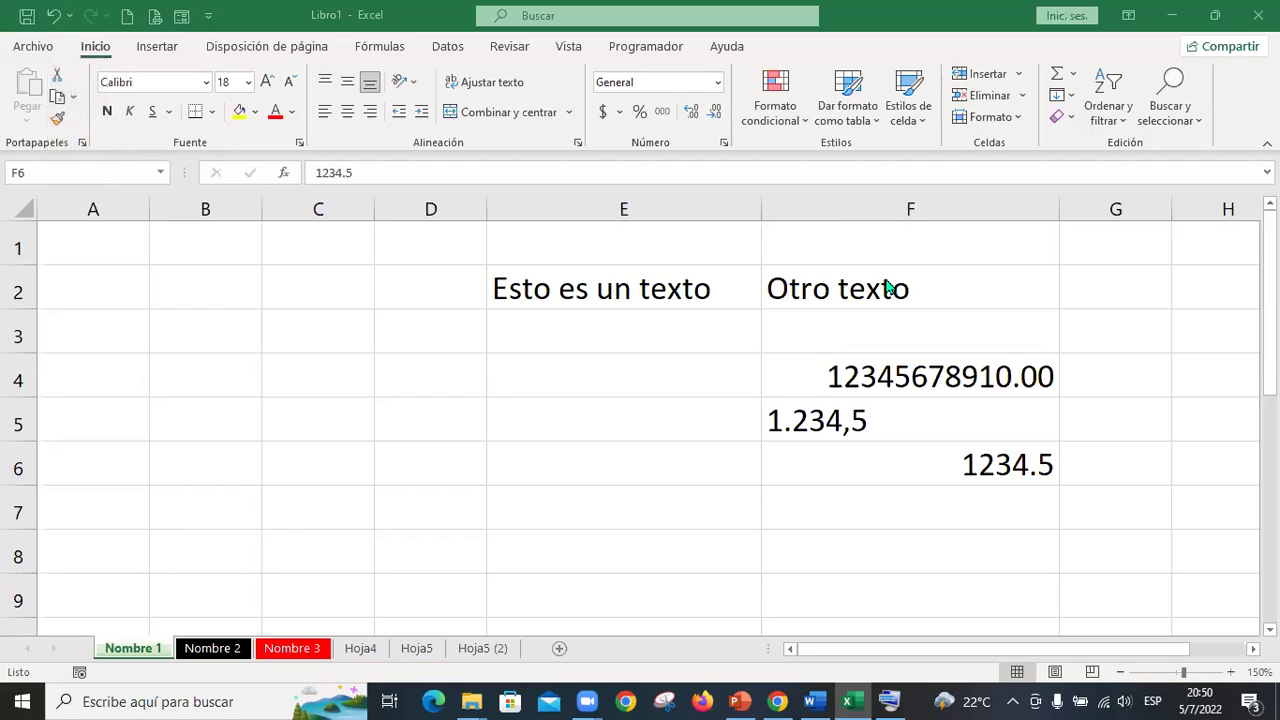
pyautogui.press('XF86AudioRaiseVolume')
pyautogui.press('XF86AudioRaiseVolume')
pyautogui.press('XF86AudioRaiseVolume')
pyautogui.press('XF86AudioRaiseVolume')
pyautogui.press('XF86AudioRaiseVolume')
pyautogui.press('XF86AudioRaiseVolume')
pyautogui.press('XF86AudioRaiseVolume')
# Apply the Número format to cell F6, undoing and redoing it once to compare both displays
pyautogui.click(965, 463)
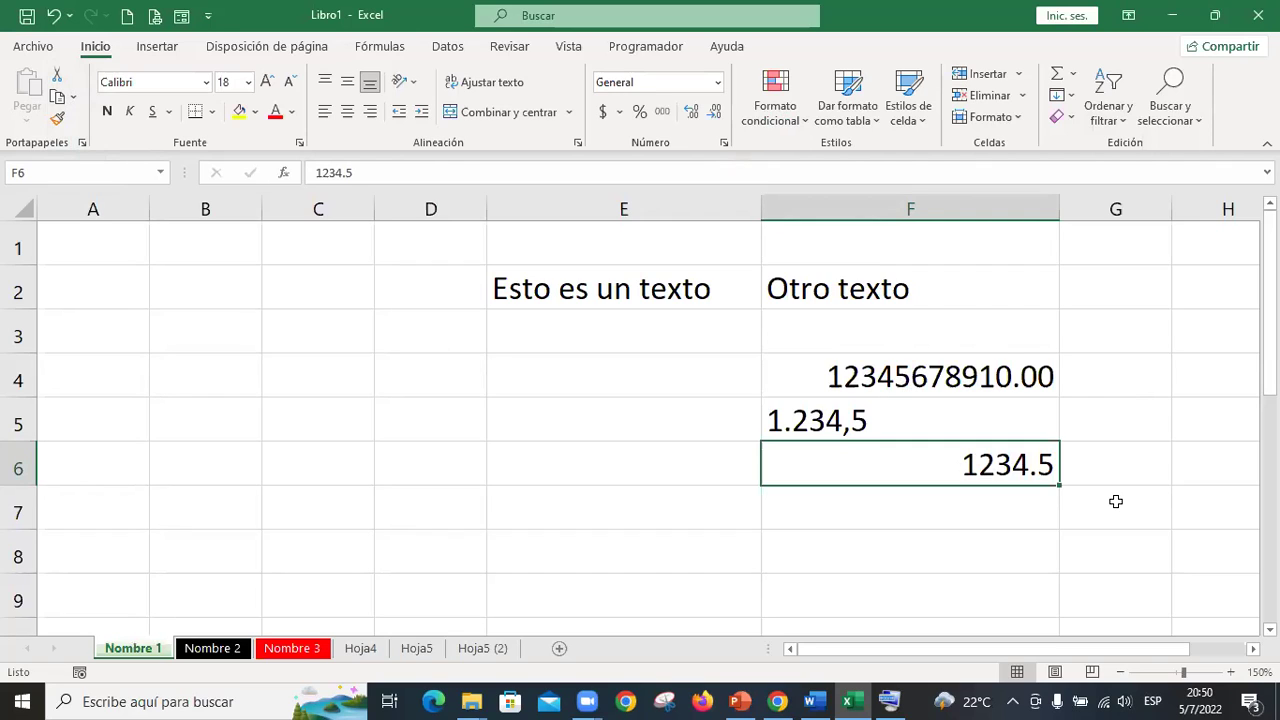
pyautogui.click(717, 82)
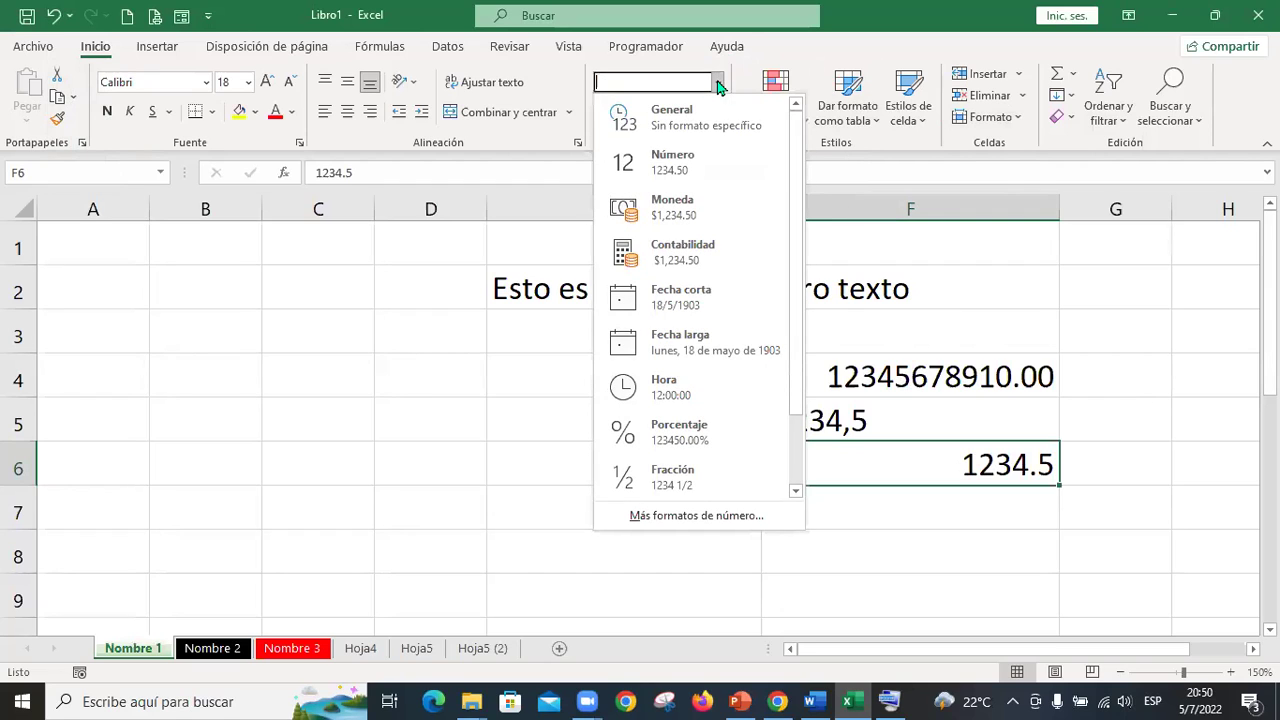
pyautogui.click(703, 175)
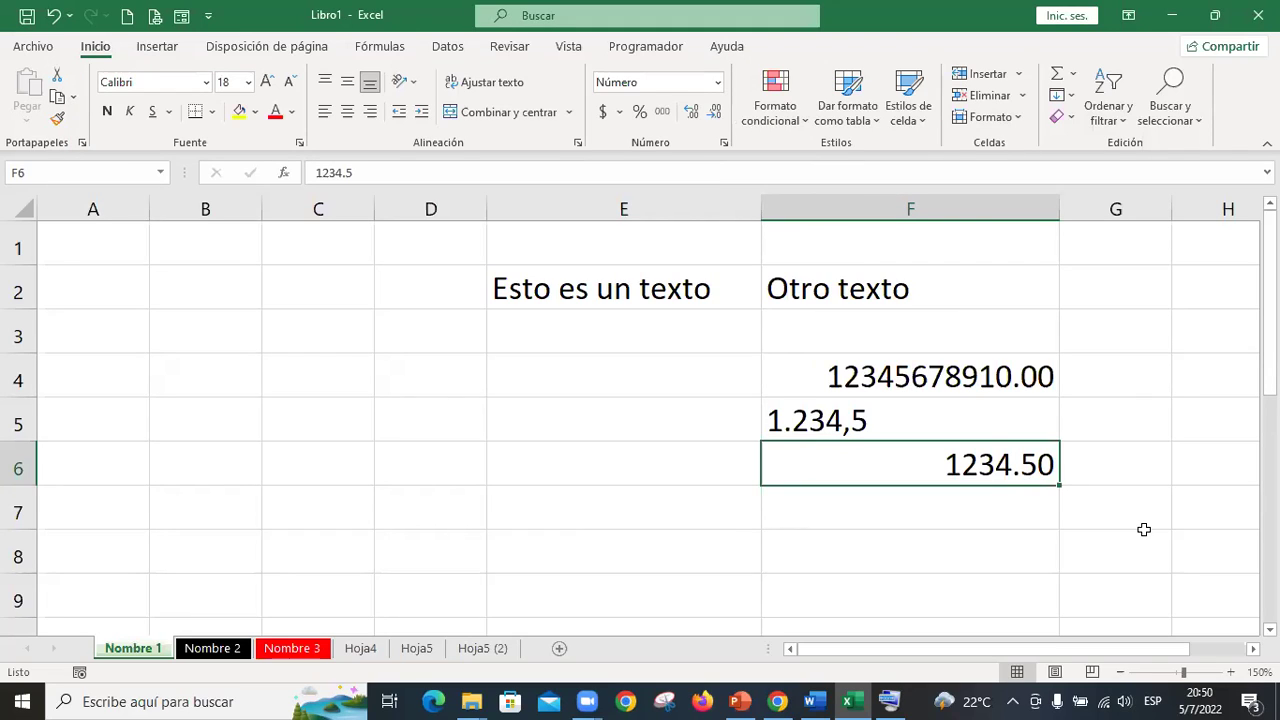
pyautogui.hotkey('ctrl', 'z')
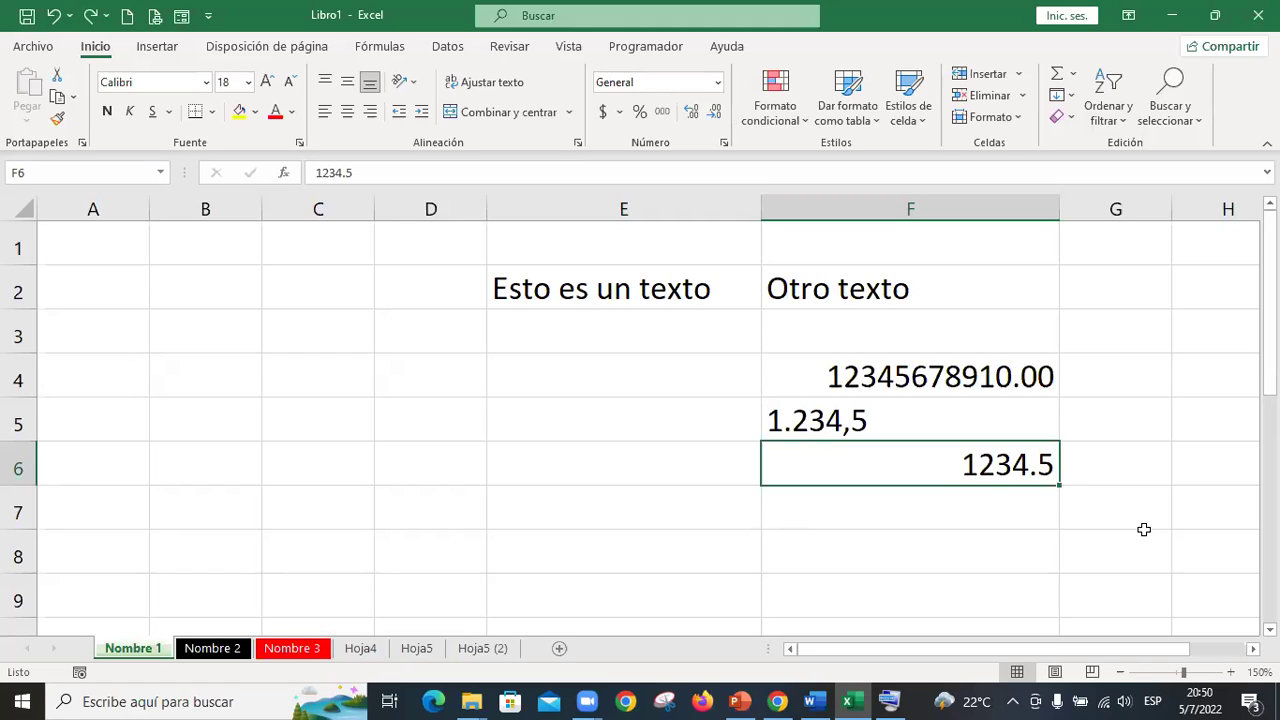
pyautogui.hotkey('ctrl', 'y')
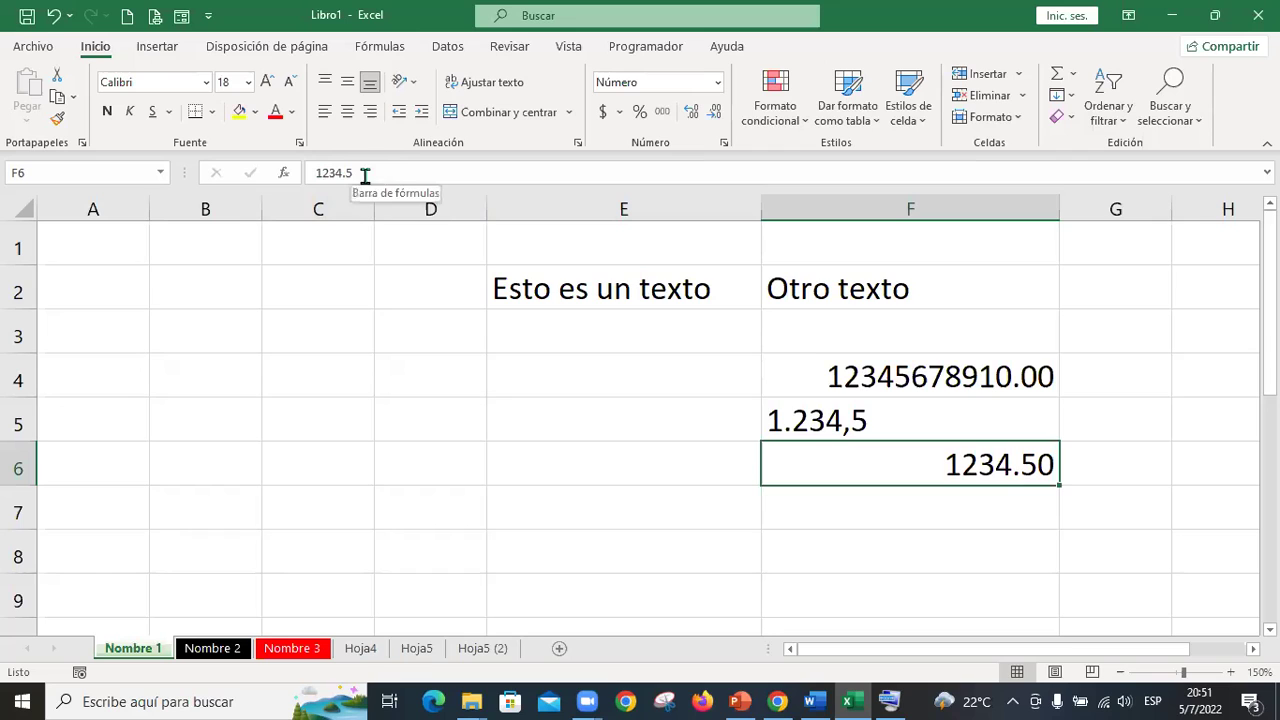
# Format cell F6 as a number with 2 decimal places and the thousands separator, trying other decimal counts first
pyautogui.click(724, 143)
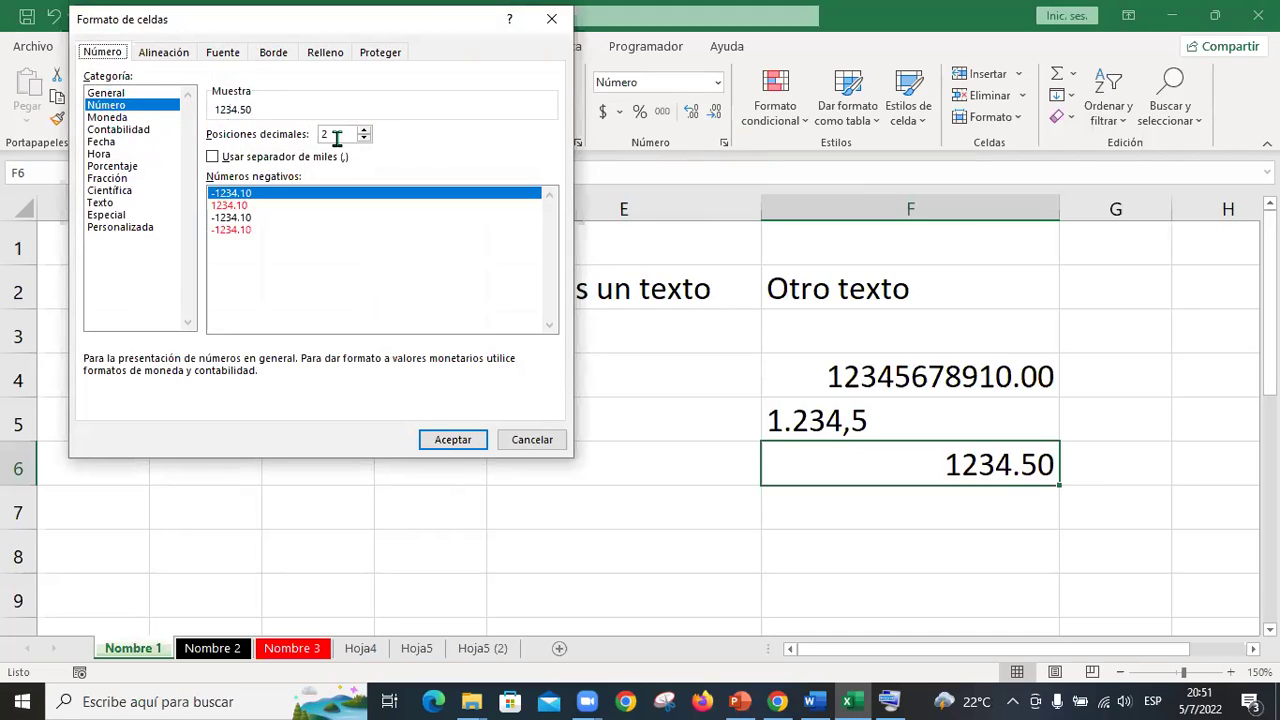
pyautogui.click(365, 140)
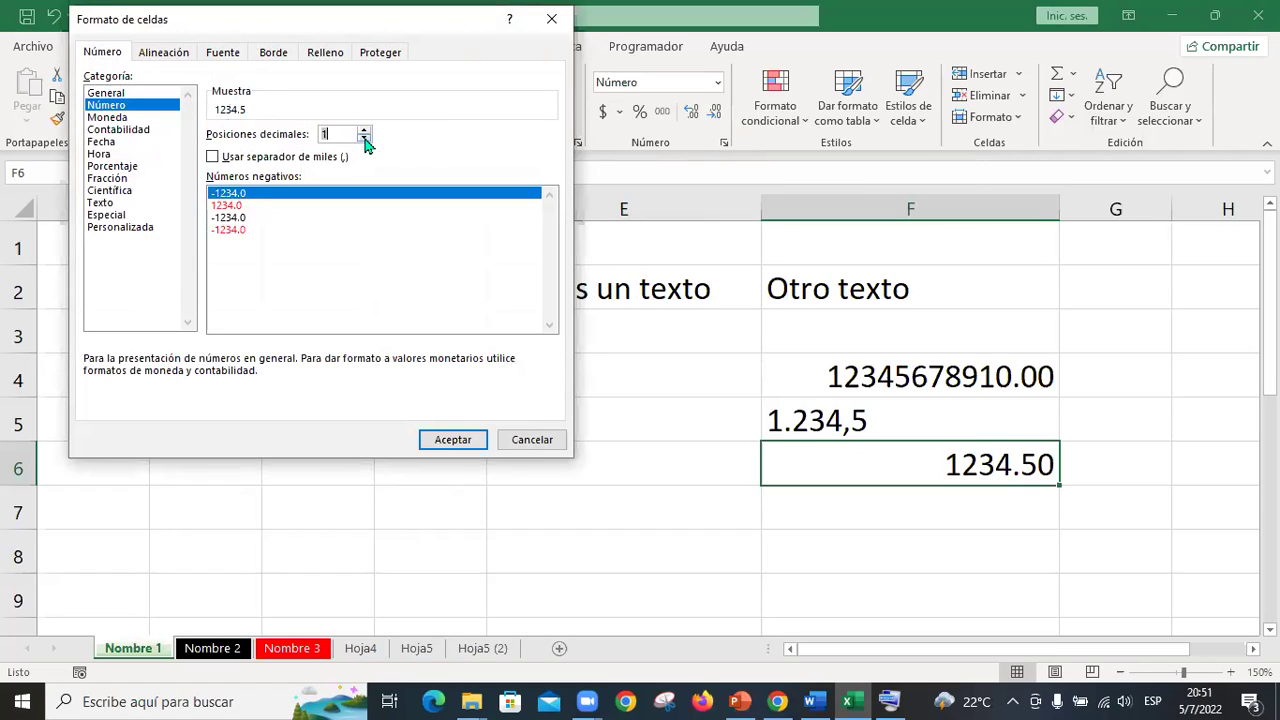
pyautogui.click(364, 130)
pyautogui.click(364, 130)
pyautogui.click(364, 130)
pyautogui.click(364, 140)
pyautogui.click(364, 140)
pyautogui.click(213, 160)
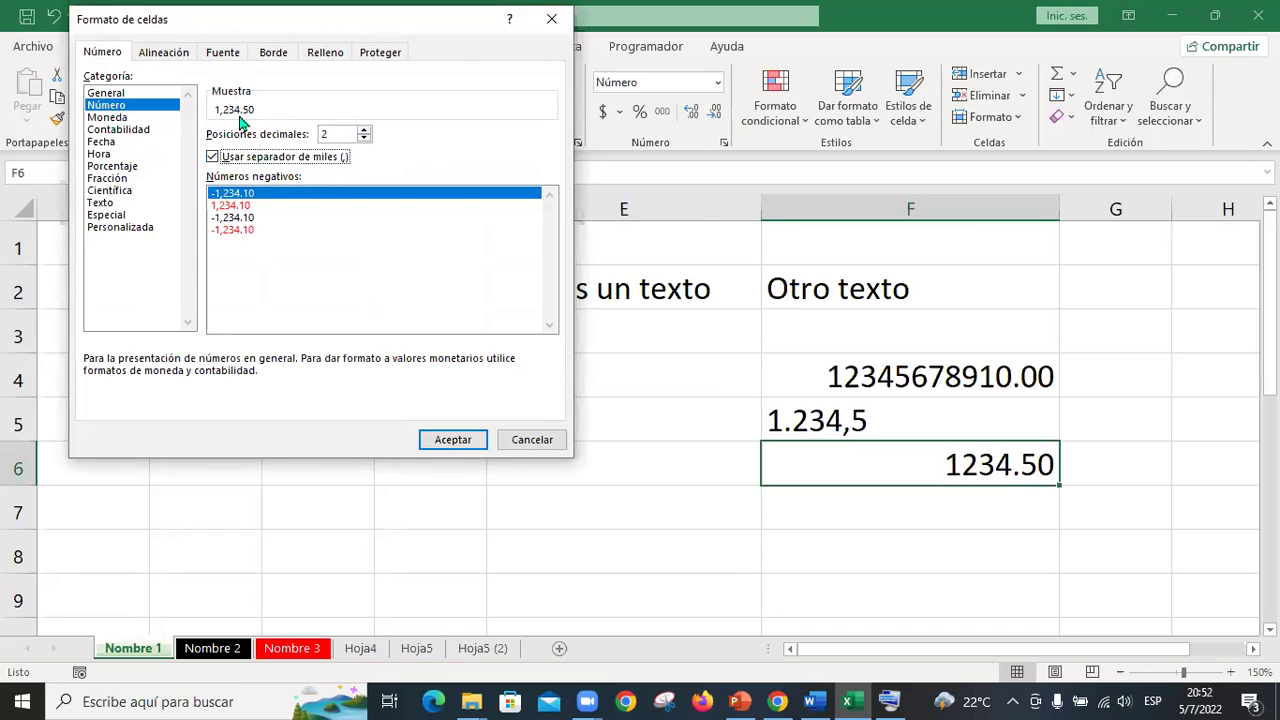
pyautogui.click(463, 447)
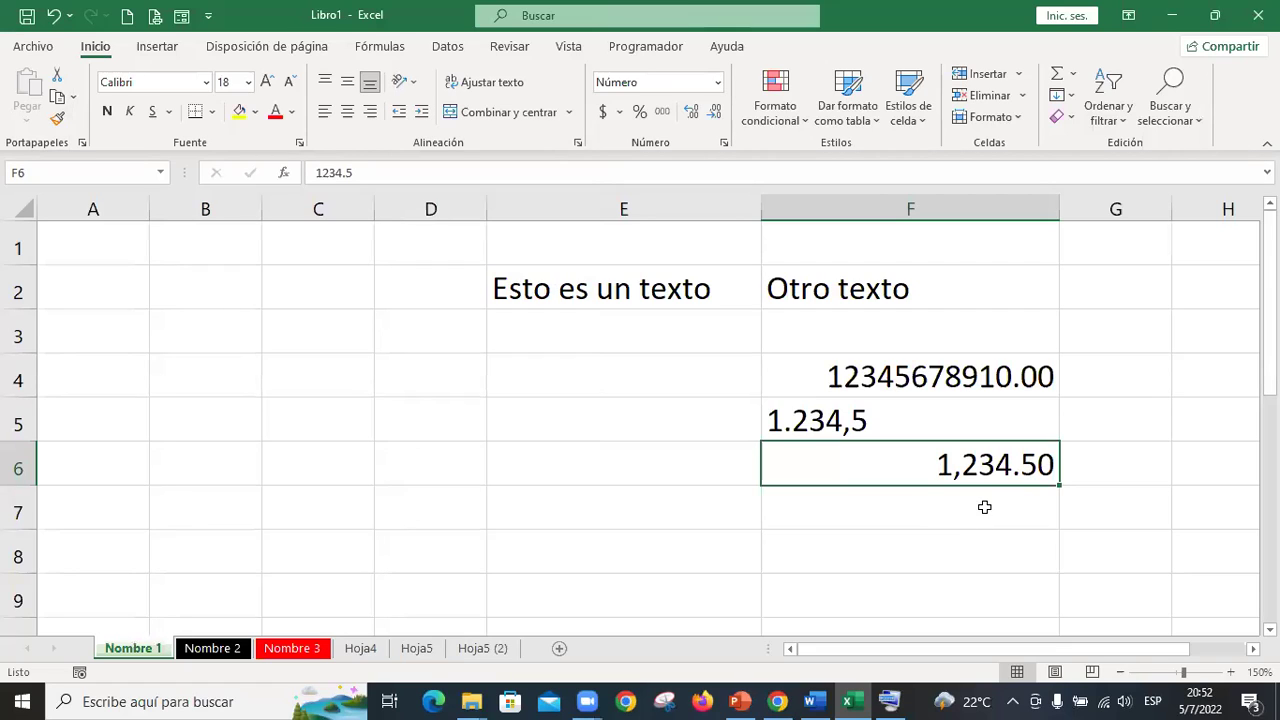
pyautogui.click(637, 424)
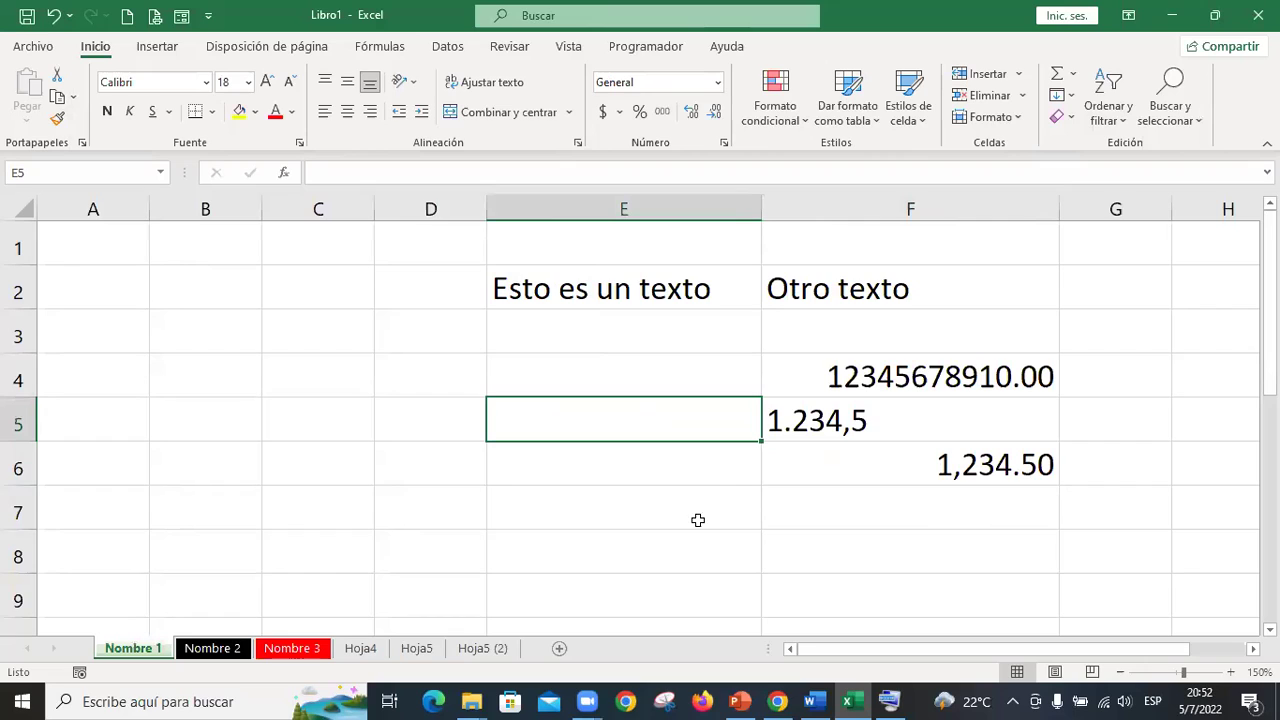
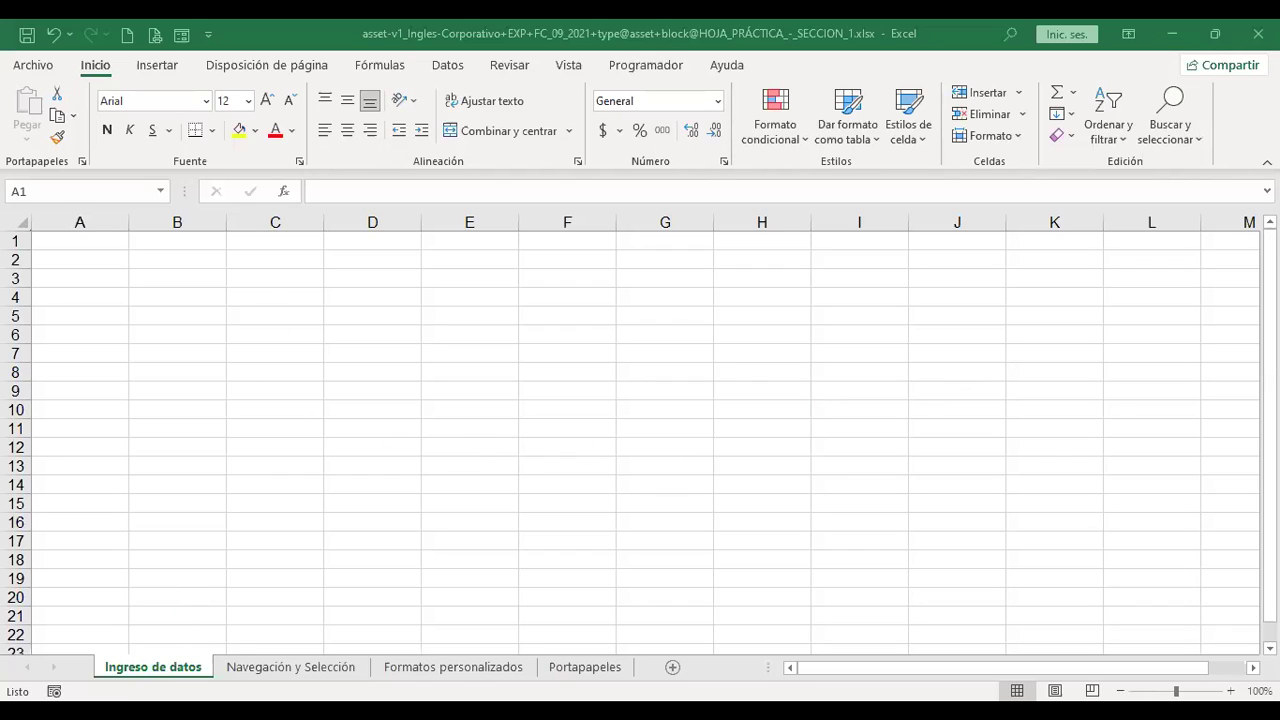
# Open the Navegación y Selección sheet of the practice workbook and go to cell A1
pyautogui.click(78, 243)
pyautogui.scroll(3, 212, 400)
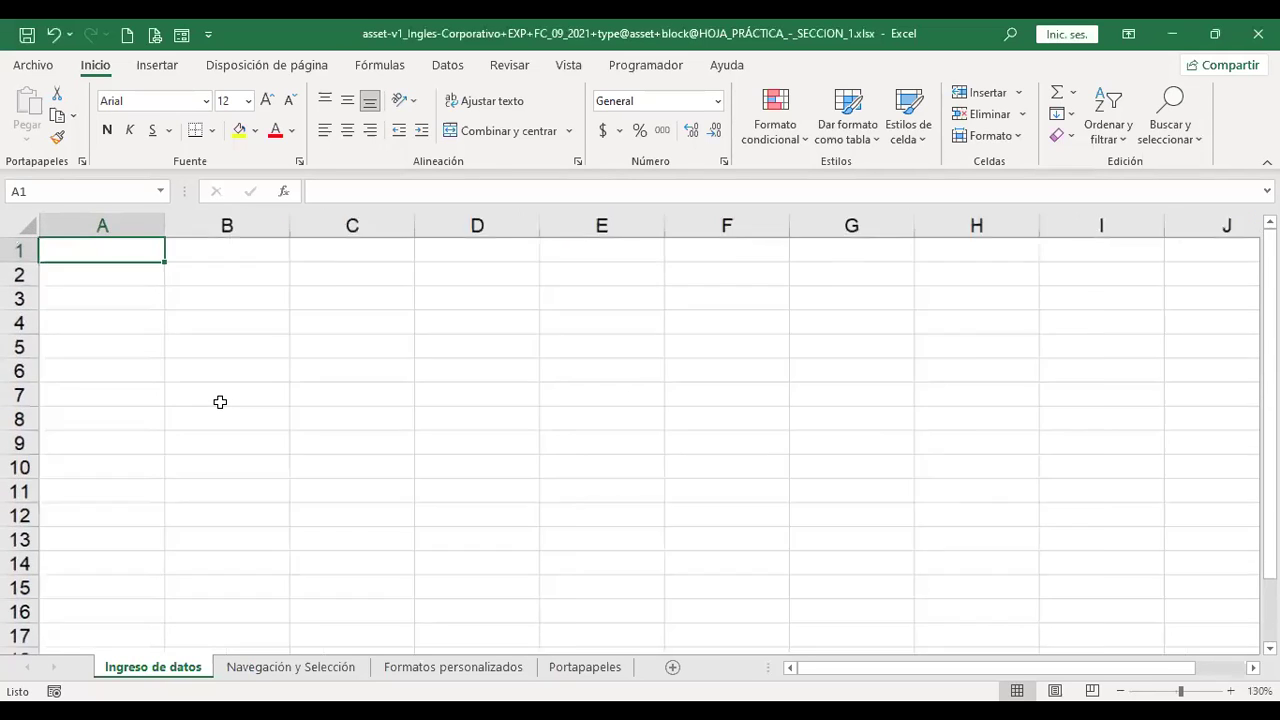
pyautogui.click(244, 676)
pyautogui.click(519, 332)
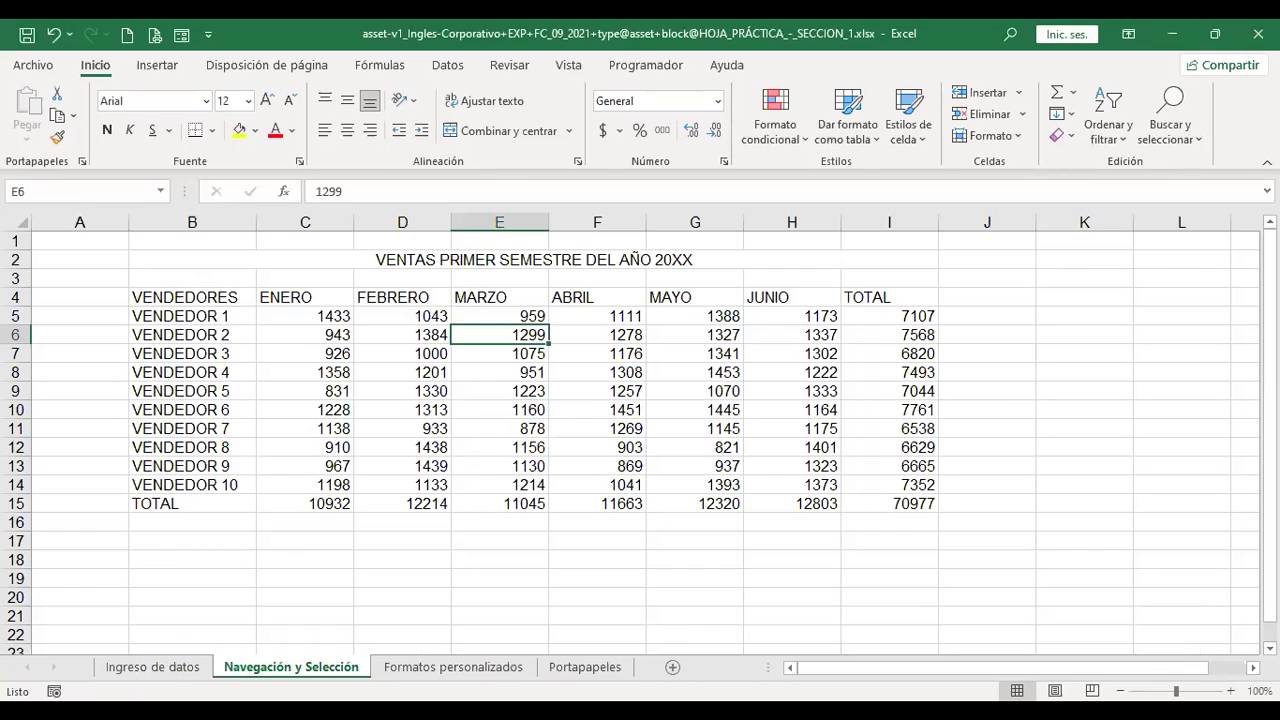
pyautogui.hotkey('ctrl', 'Home')
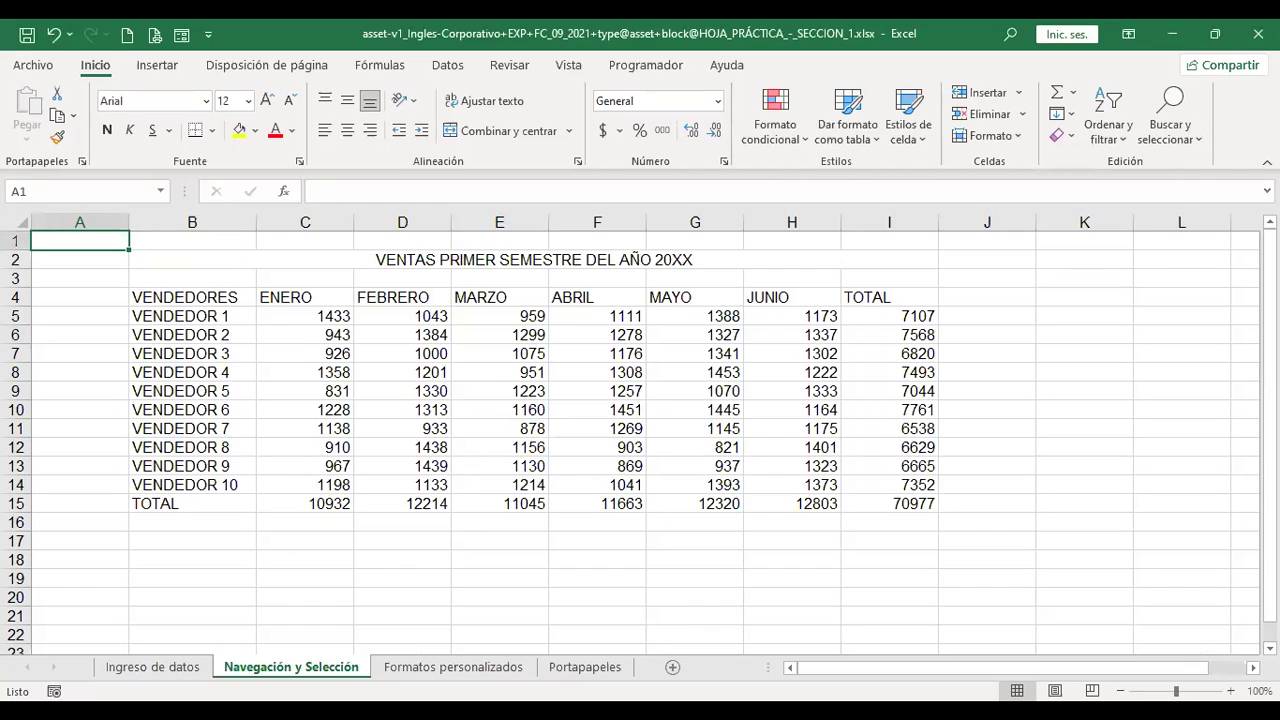
# Move the active cell step by step from A1 through D1, D4, B4 and B19 to H19
pyautogui.press('Right')
pyautogui.press('Right')
pyautogui.press('Right')
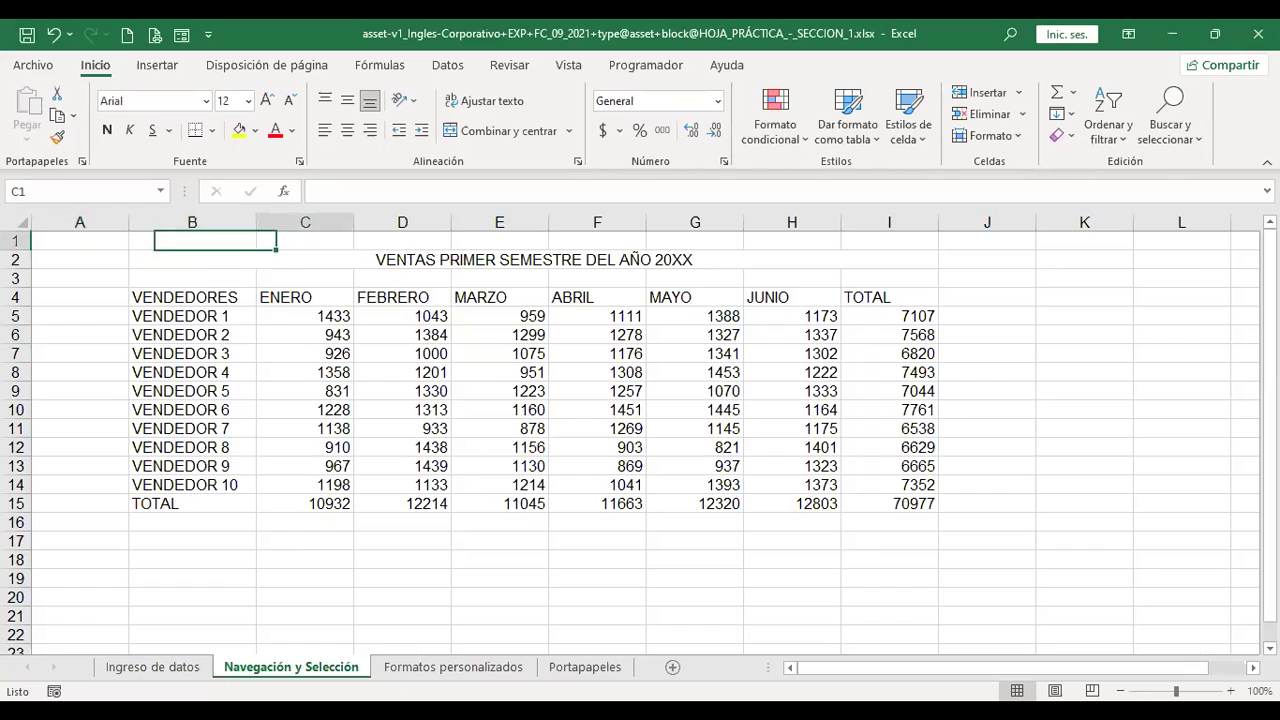
pyautogui.press('Down')
pyautogui.press('Down')
pyautogui.press('Down')
pyautogui.press('Left')
pyautogui.press('Left')
pyautogui.press('Down')
pyautogui.press('Down')
pyautogui.press('Down')
pyautogui.press('Down')
pyautogui.press('Down')
pyautogui.press('Down')
pyautogui.press('Down')
pyautogui.press('Down')
pyautogui.press('Down')
pyautogui.press('Down')
pyautogui.press('Down')
pyautogui.press('Down')
pyautogui.press('Down')
pyautogui.press('Down')
pyautogui.press('Down')
pyautogui.press('Right')
pyautogui.press('Right')
pyautogui.press('Right')
pyautogui.press('Right')
pyautogui.press('Right')
pyautogui.press('Right')
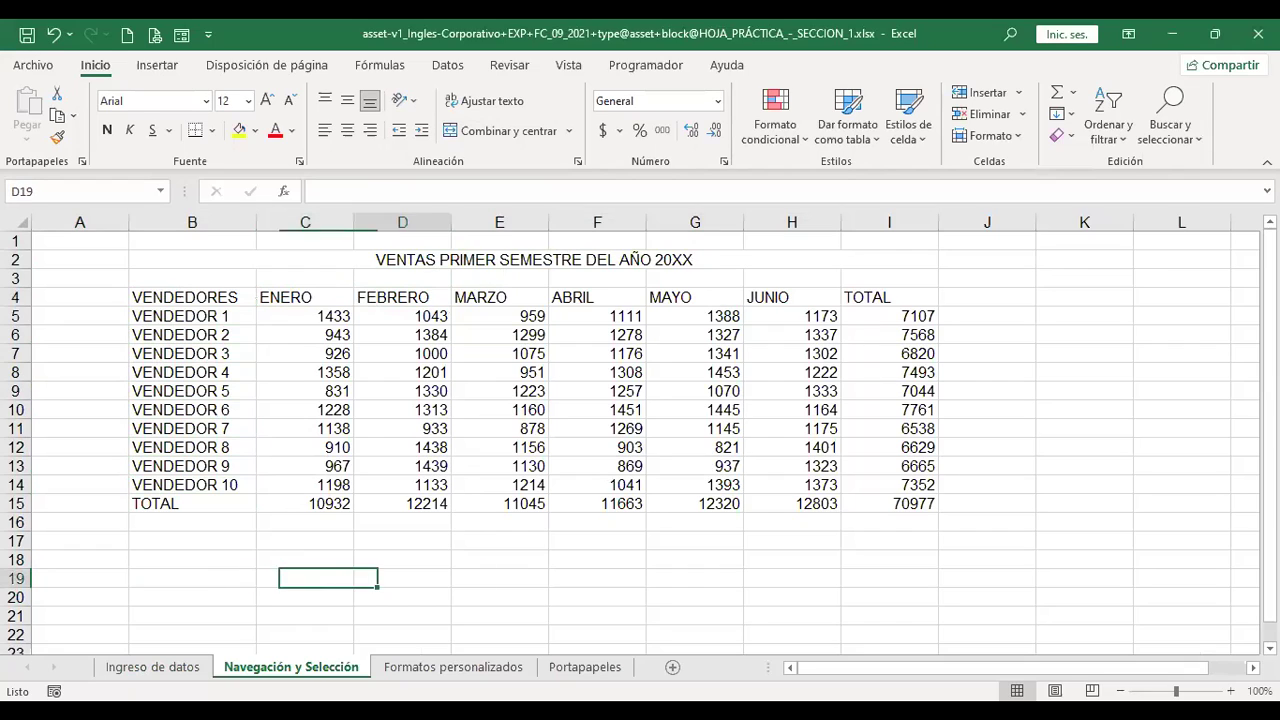
# Jump up column H by data edges to the JUNIO header in H4, and return to cell A1
pyautogui.press('Up')
pyautogui.hotkey('ctrl', 'Up')
pyautogui.hotkey('ctrl', 'Up')
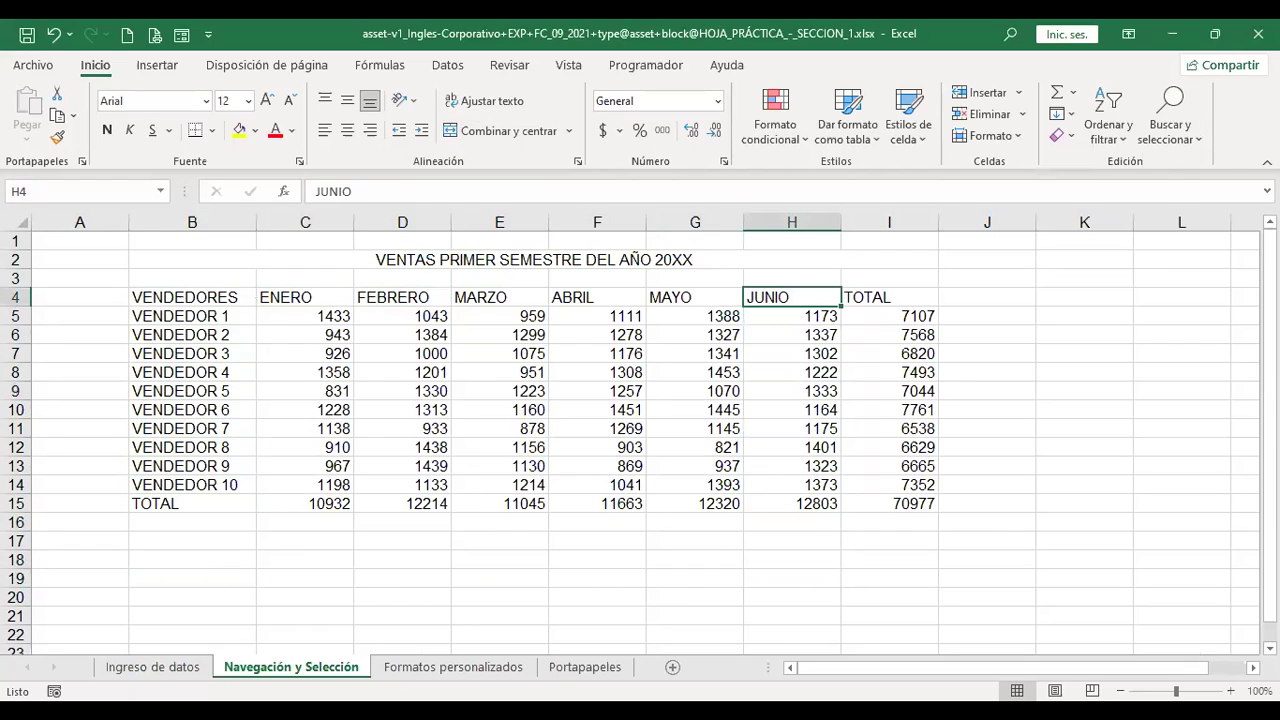
pyautogui.hotkey('ctrl', 'Home')
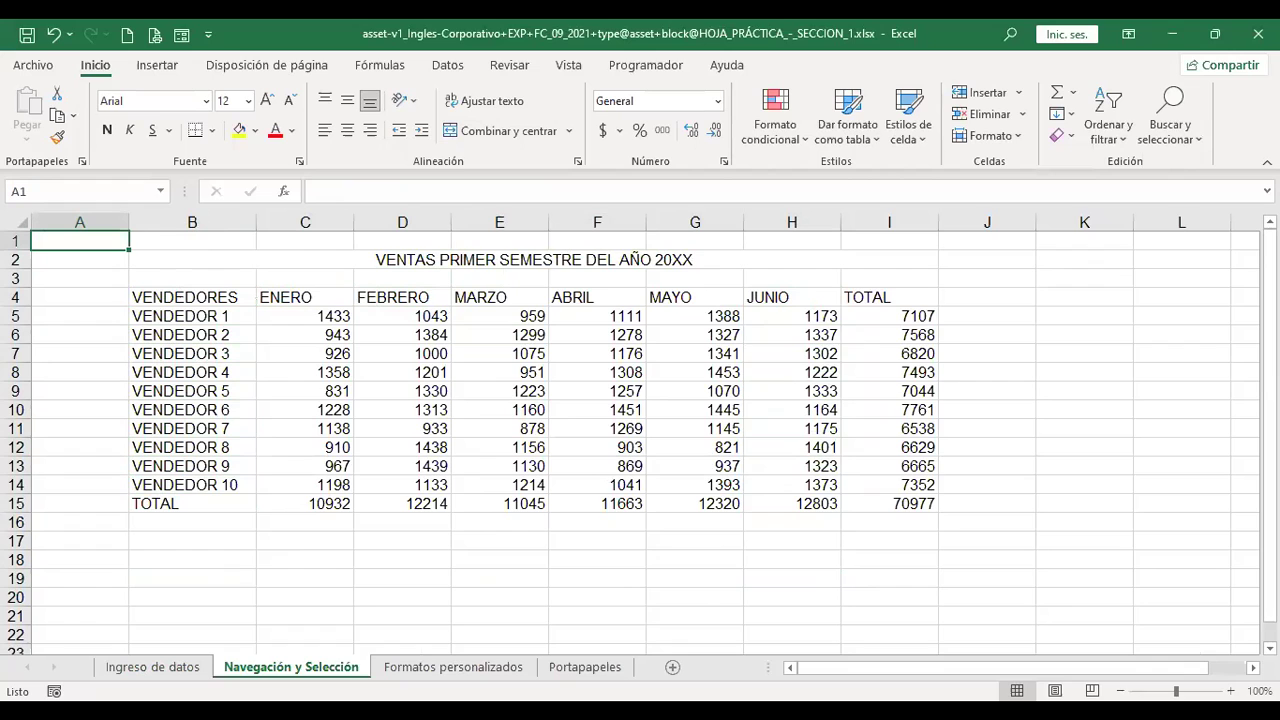
# Go through the Formatos personalizados and Portapapeles sheets, and open the Ingreso de datos sheet at cell A1
pyautogui.hotkey('ctrl', 'pagedown')
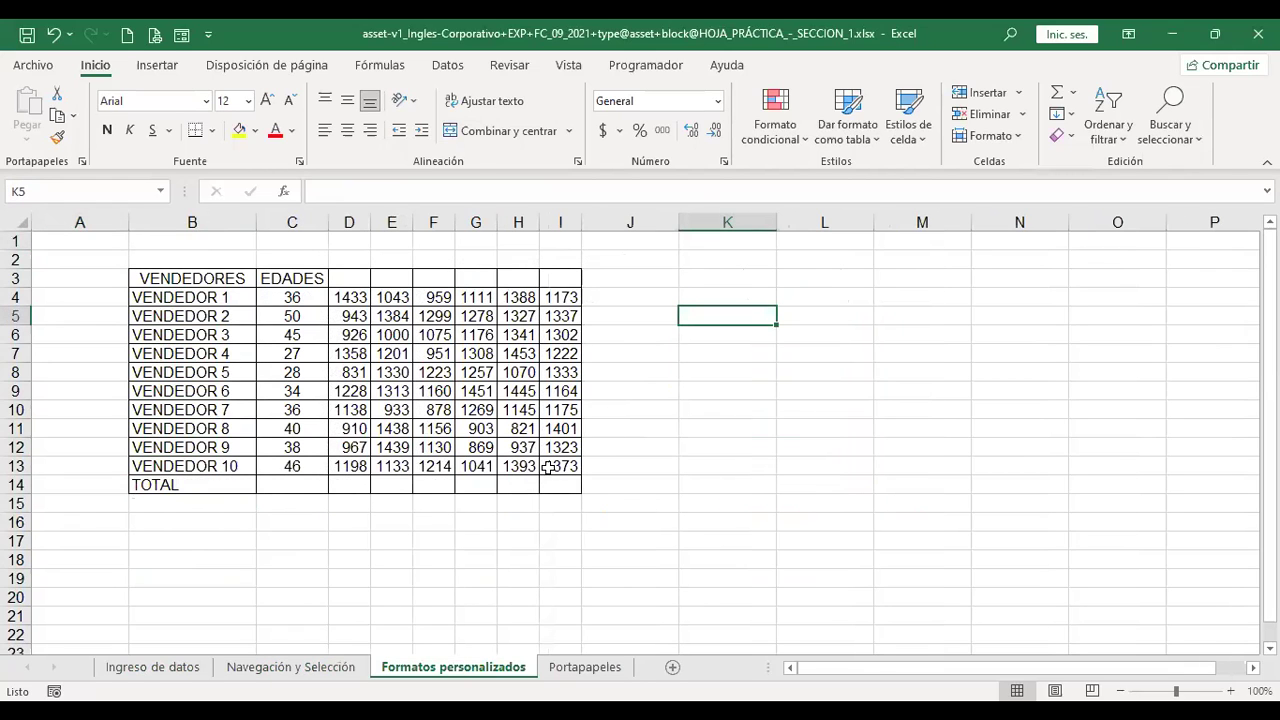
pyautogui.click(585, 667)
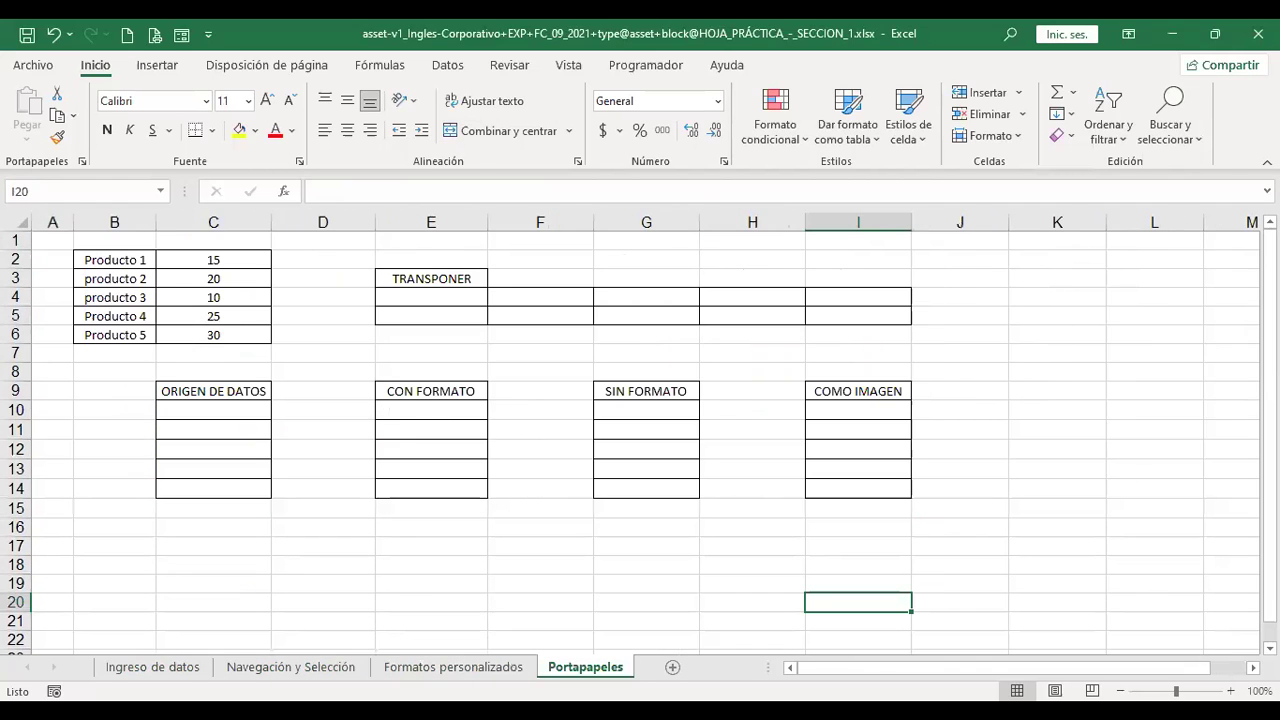
pyautogui.click(157, 666)
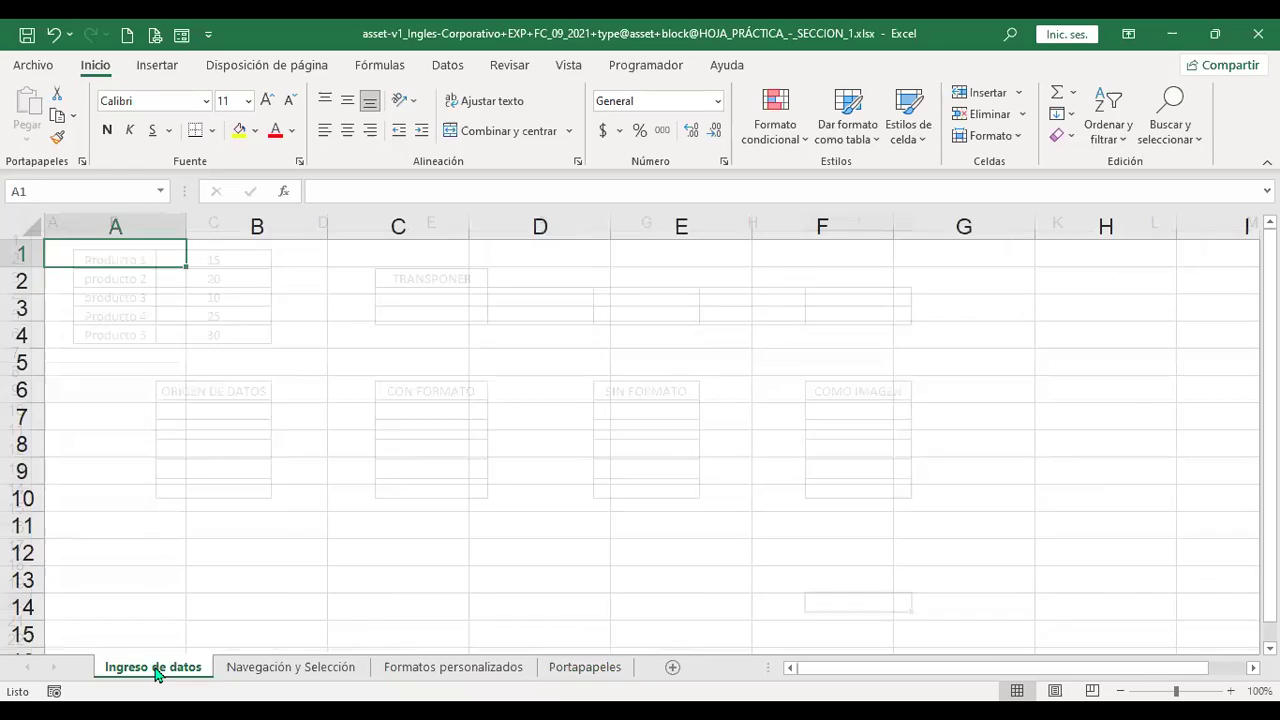
pyautogui.click(385, 460)
pyautogui.hotkey('ctrl', 'Home')
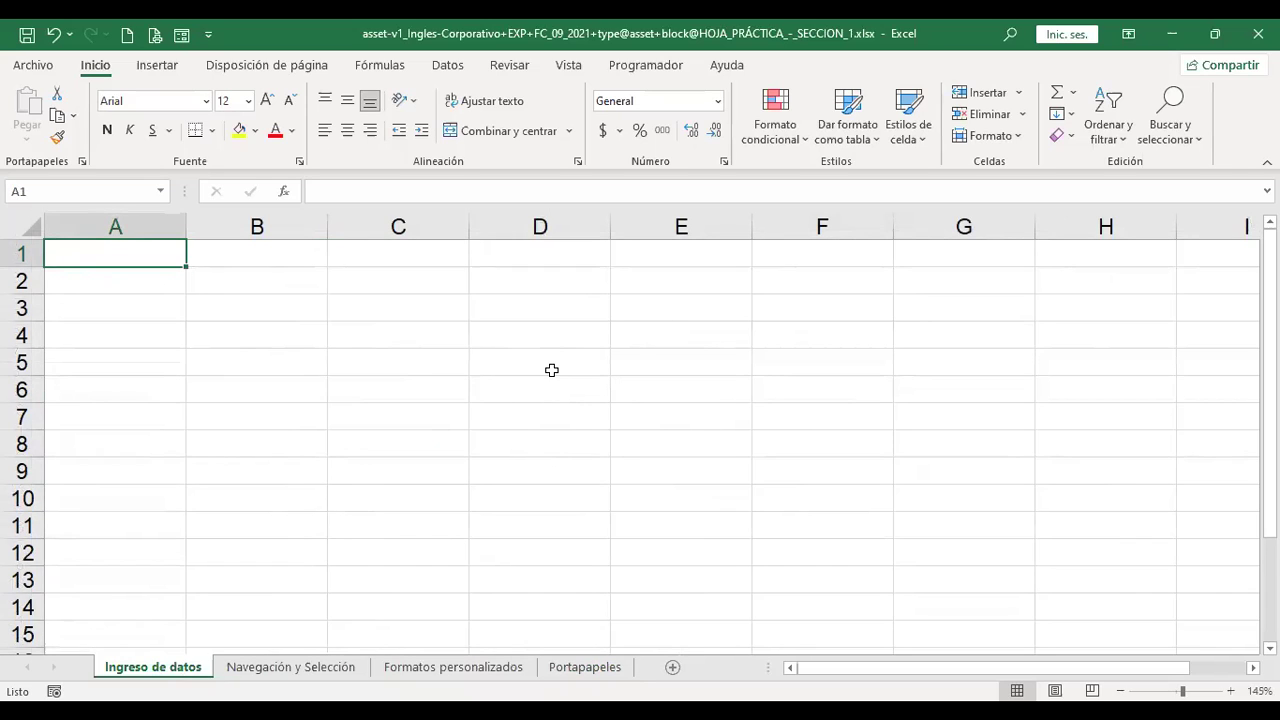
# Select cell D3, the range C1:E9 and cell E5 on the Ingreso de datos sheet
pyautogui.click(538, 306)
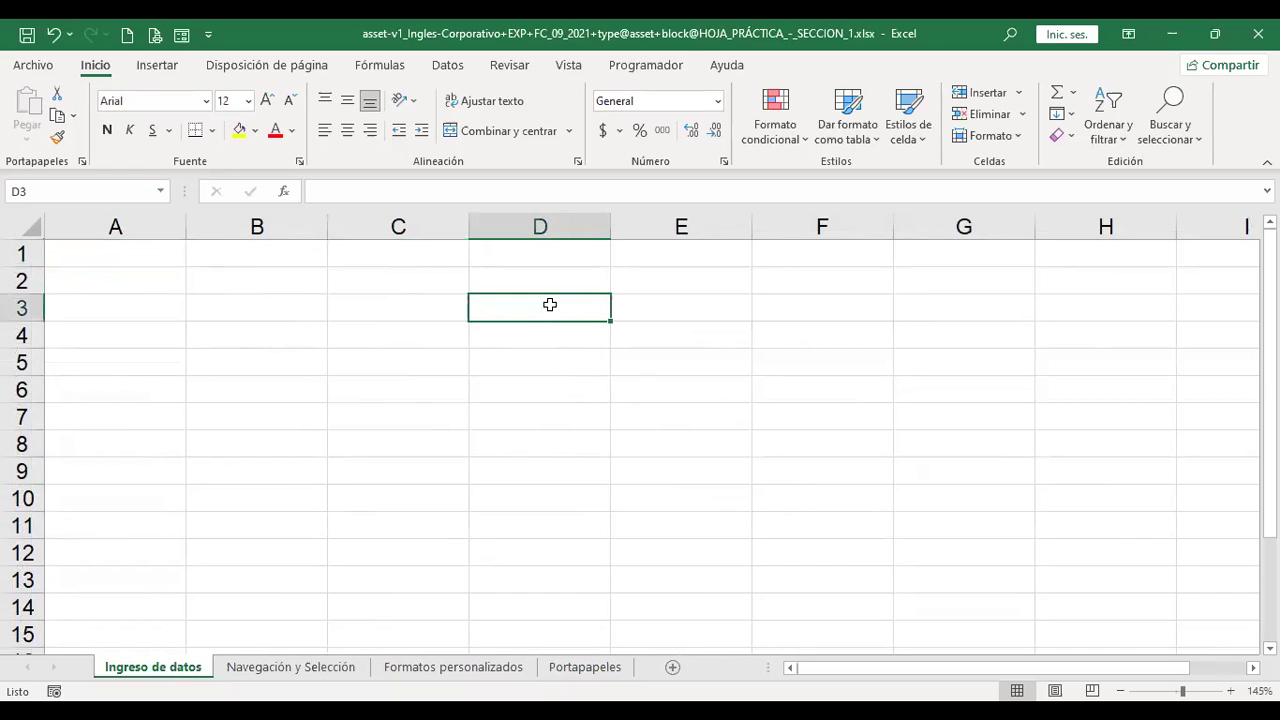
pyautogui.moveTo(394, 260); pyautogui.dragTo(651, 466)
pyautogui.click(643, 374)
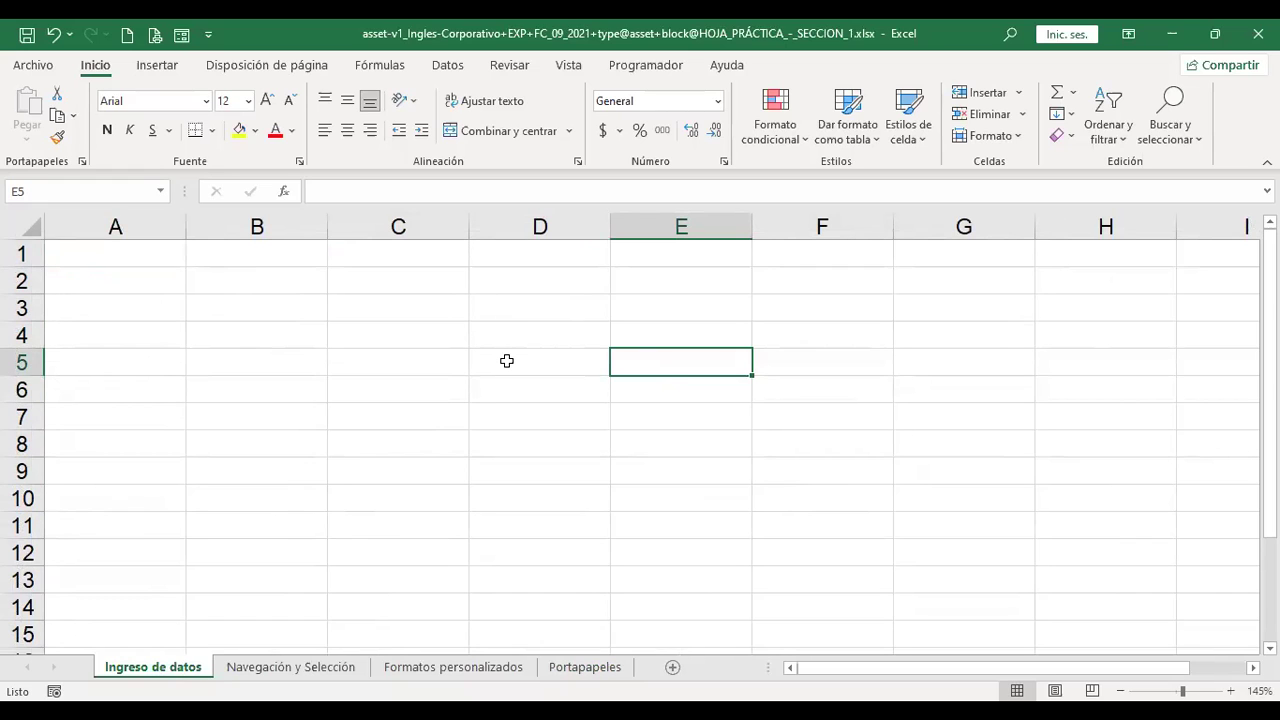
# Hide the gridlines of the Ingreso de datos sheet and select cells on it, ending at B2
pyautogui.click(569, 66)
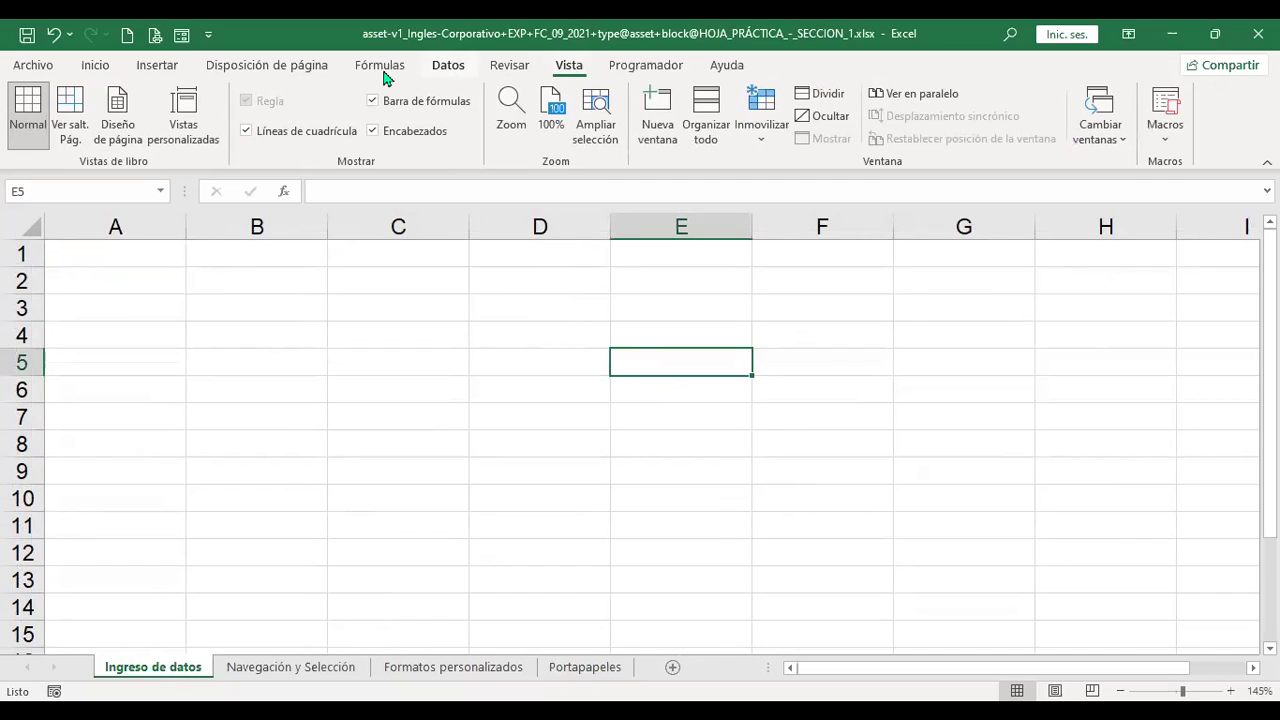
pyautogui.click(246, 133)
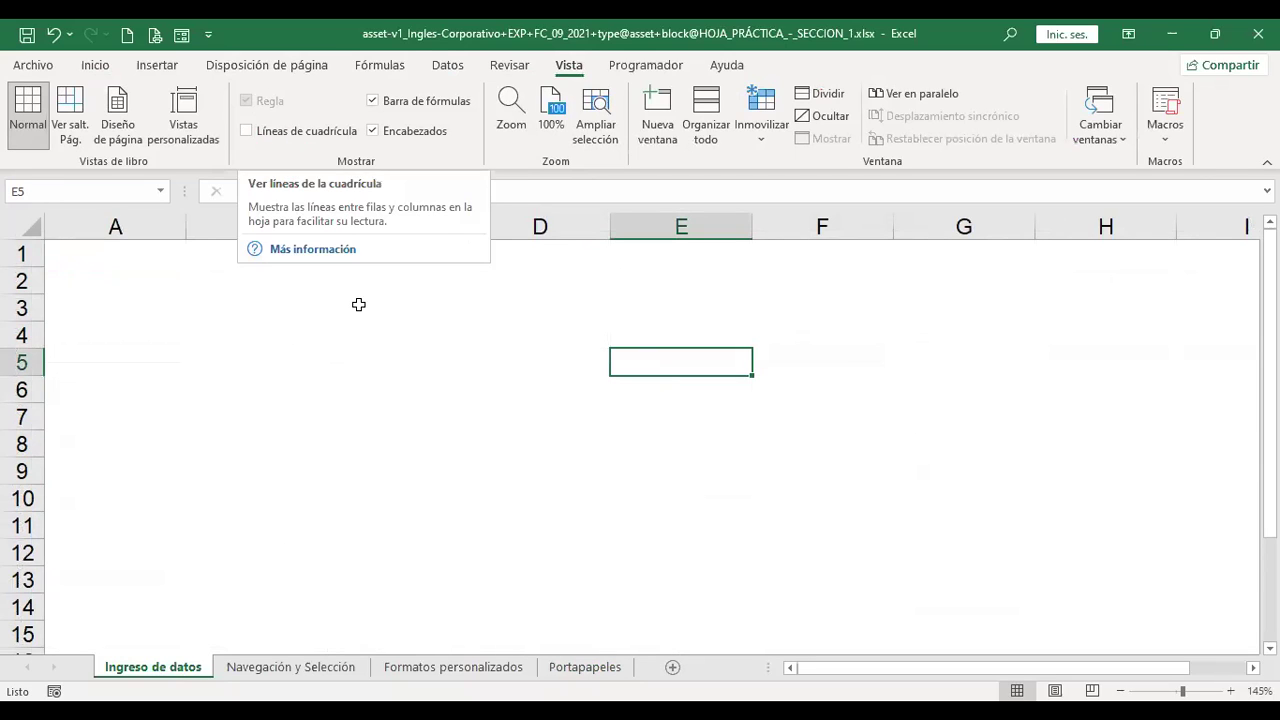
pyautogui.moveTo(357, 303); pyautogui.dragTo(786, 463)
pyautogui.click(1000, 436)
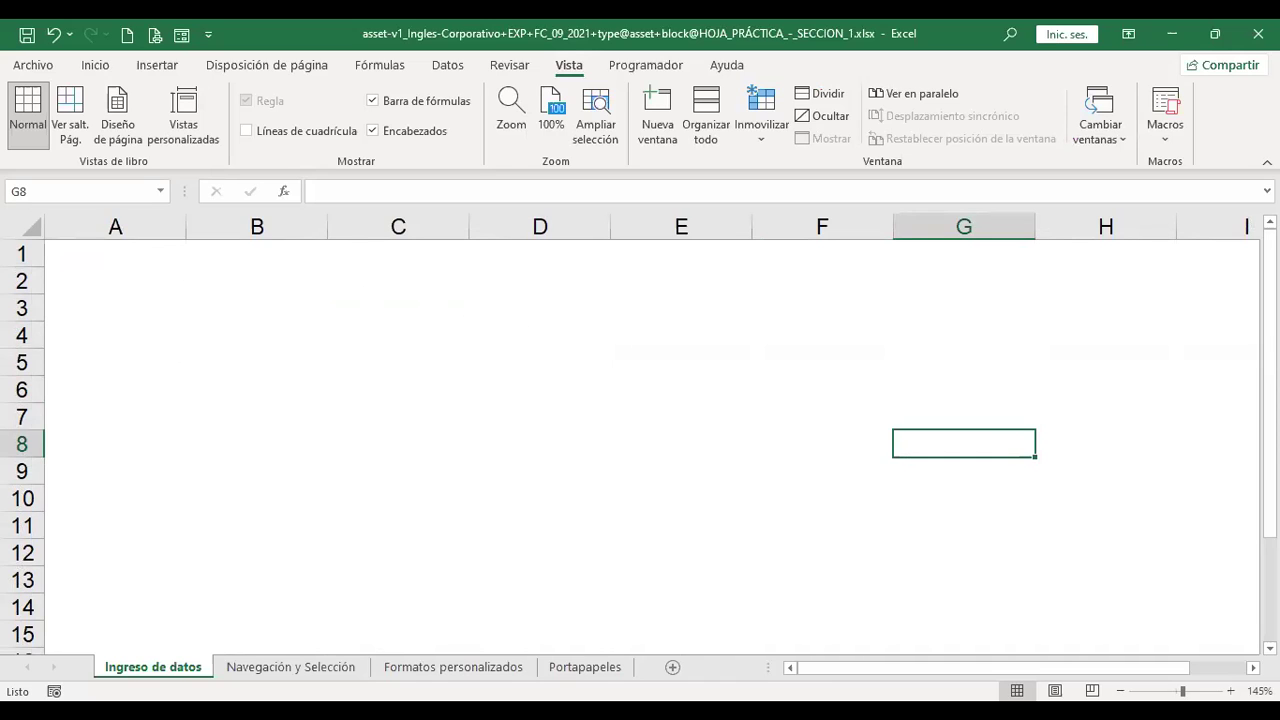
pyautogui.click(234, 283)
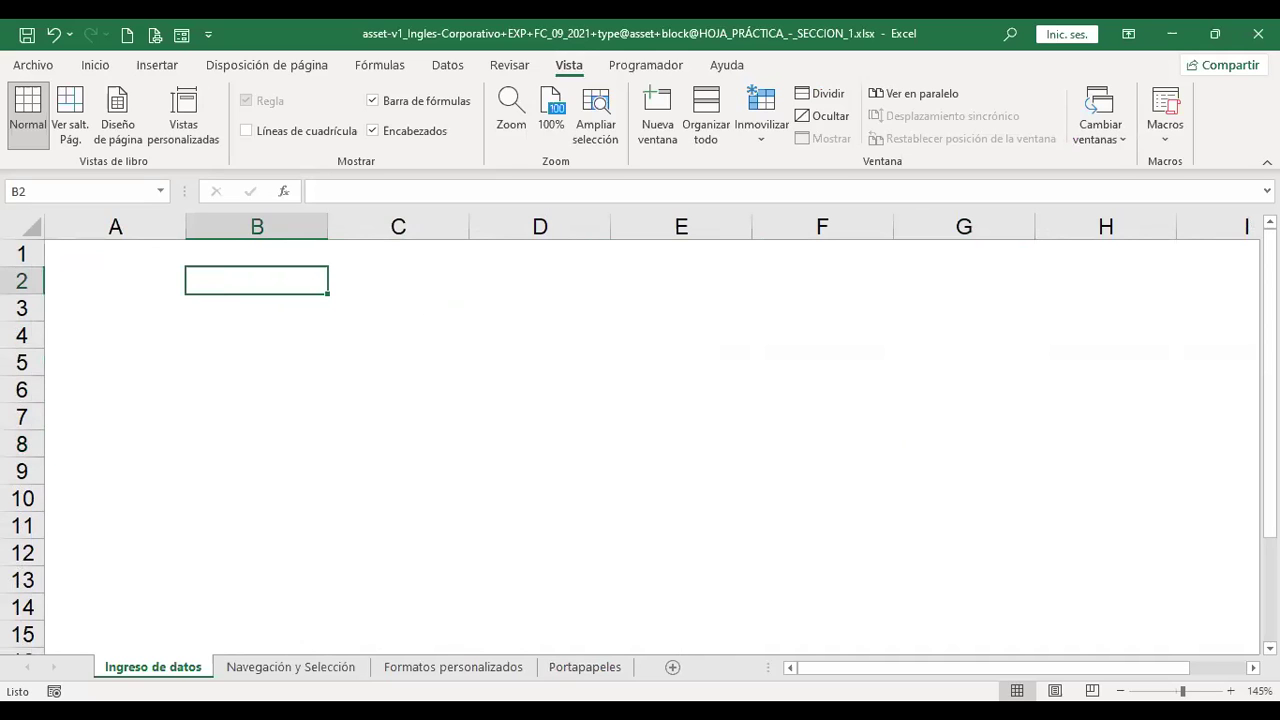
# Compare with the Navegación y Selección sheet, and show the gridlines again on the Ingreso de datos sheet
pyautogui.click(261, 670)
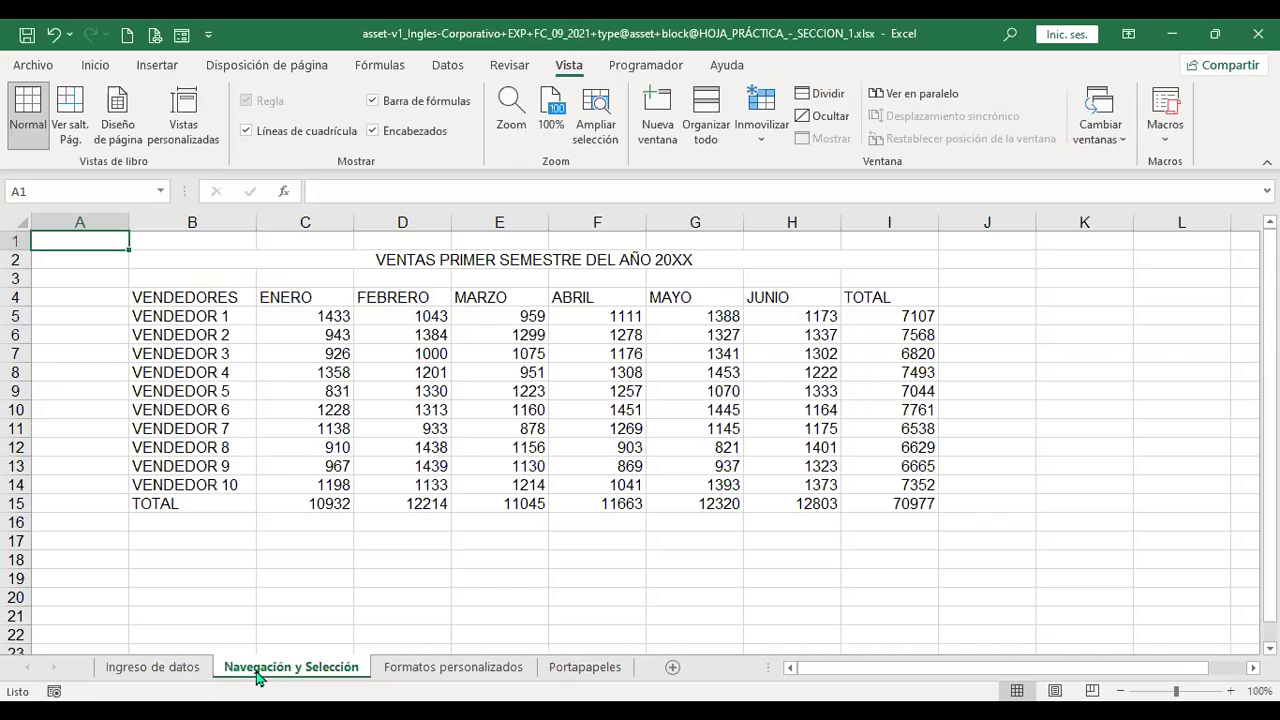
pyautogui.click(145, 672)
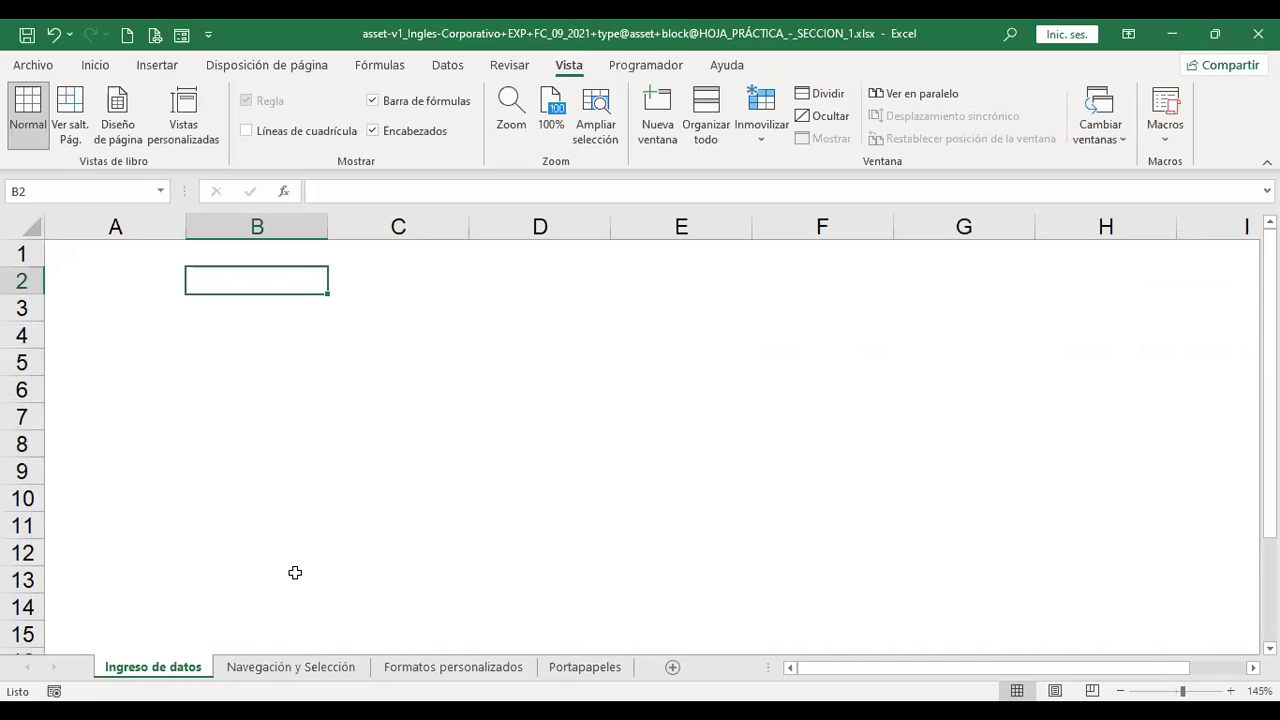
pyautogui.hotkey('ctrl', 'pagedown')
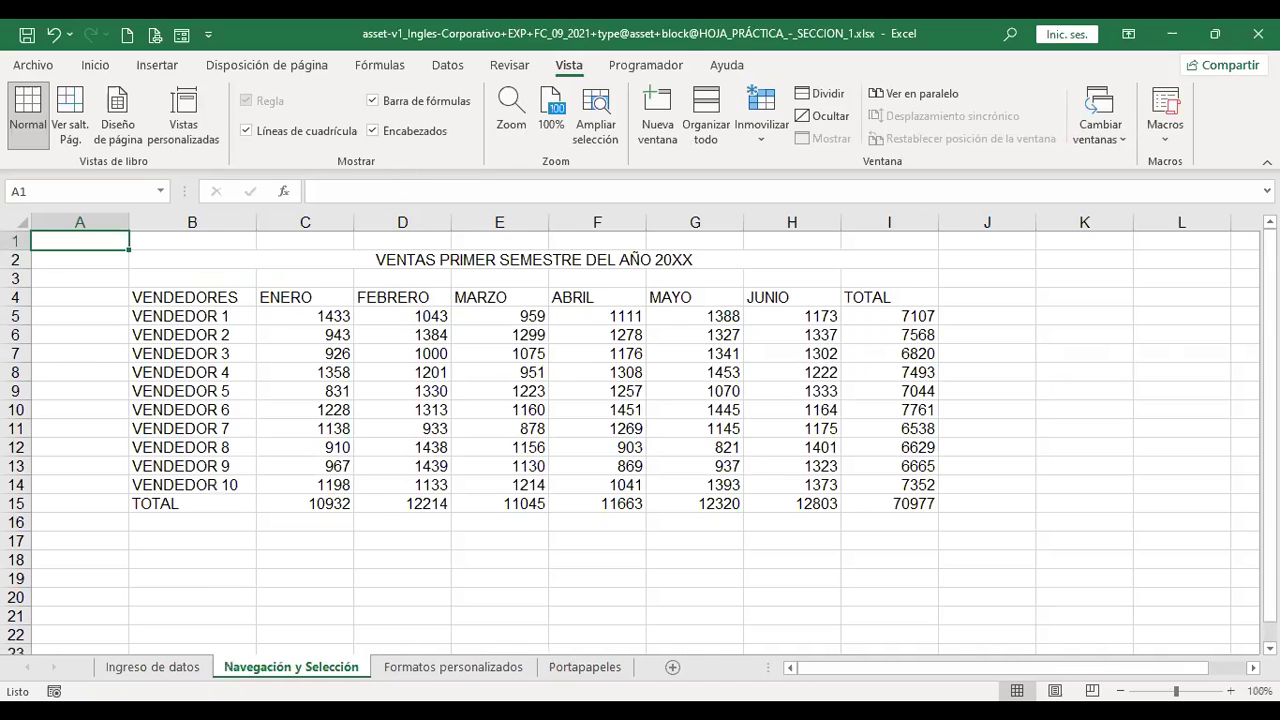
pyautogui.click(155, 672)
pyautogui.click(247, 132)
pyautogui.click(248, 134)
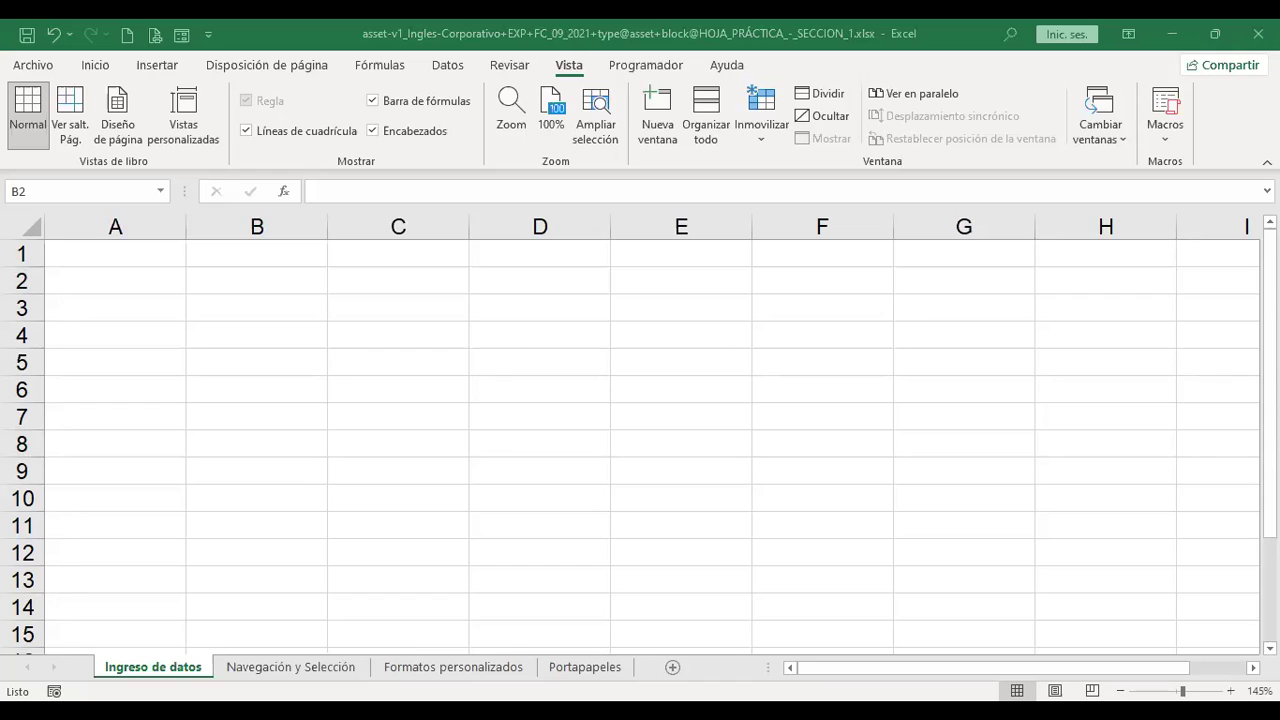
# View the contextual commands for empty cell B2 and for VENDEDOR 5 on the Navegación y Selección sheet, and return to cell A1
pyautogui.click(282, 274)
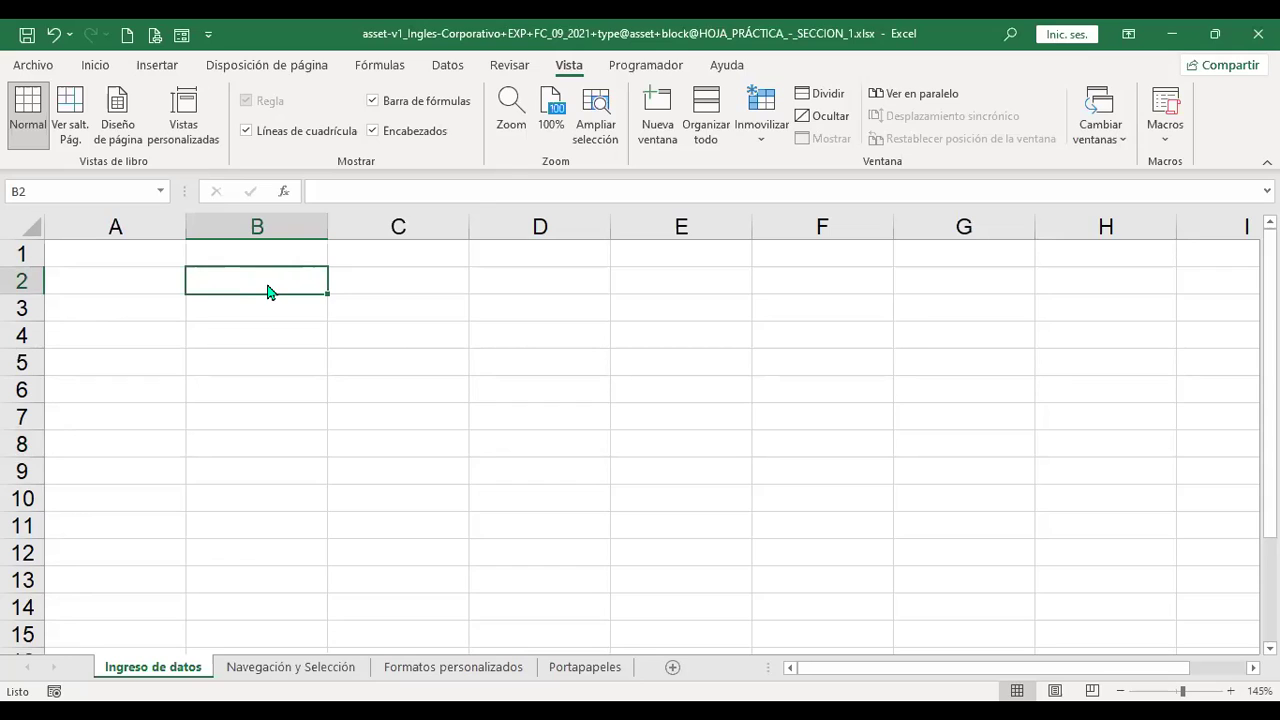
pyautogui.rightClick(268, 291)
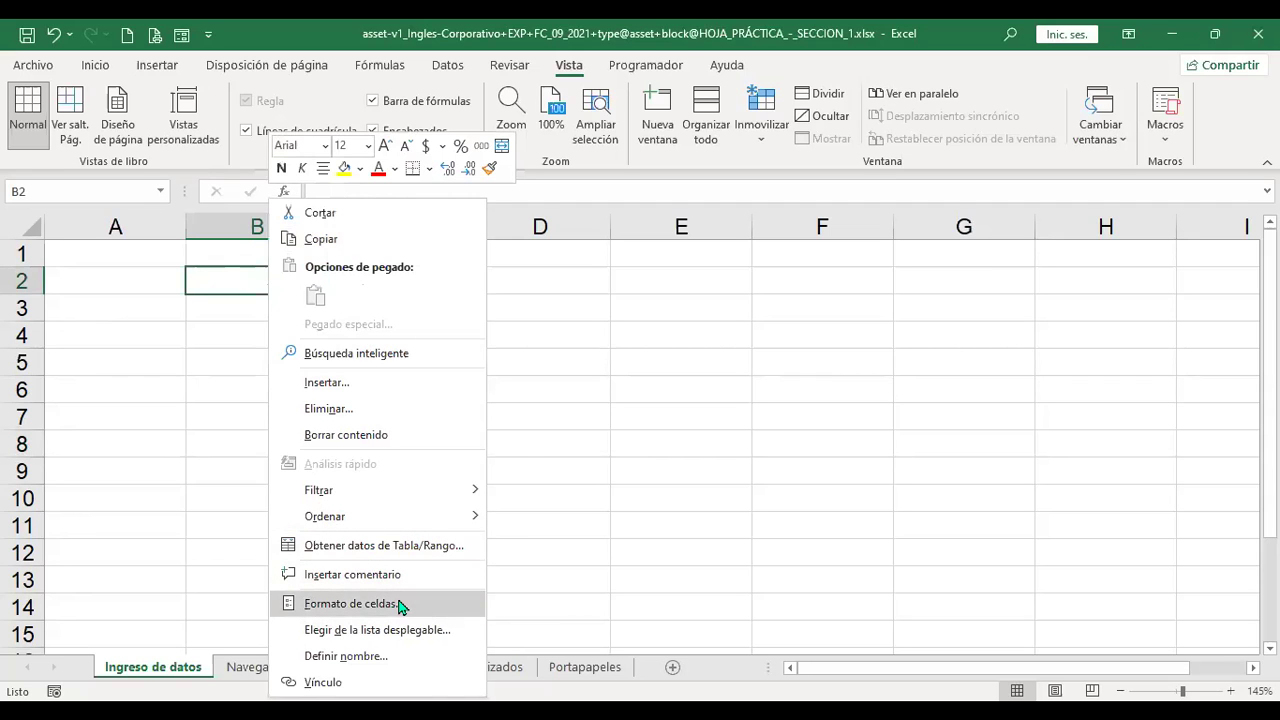
pyautogui.click(240, 674)
pyautogui.click(186, 391)
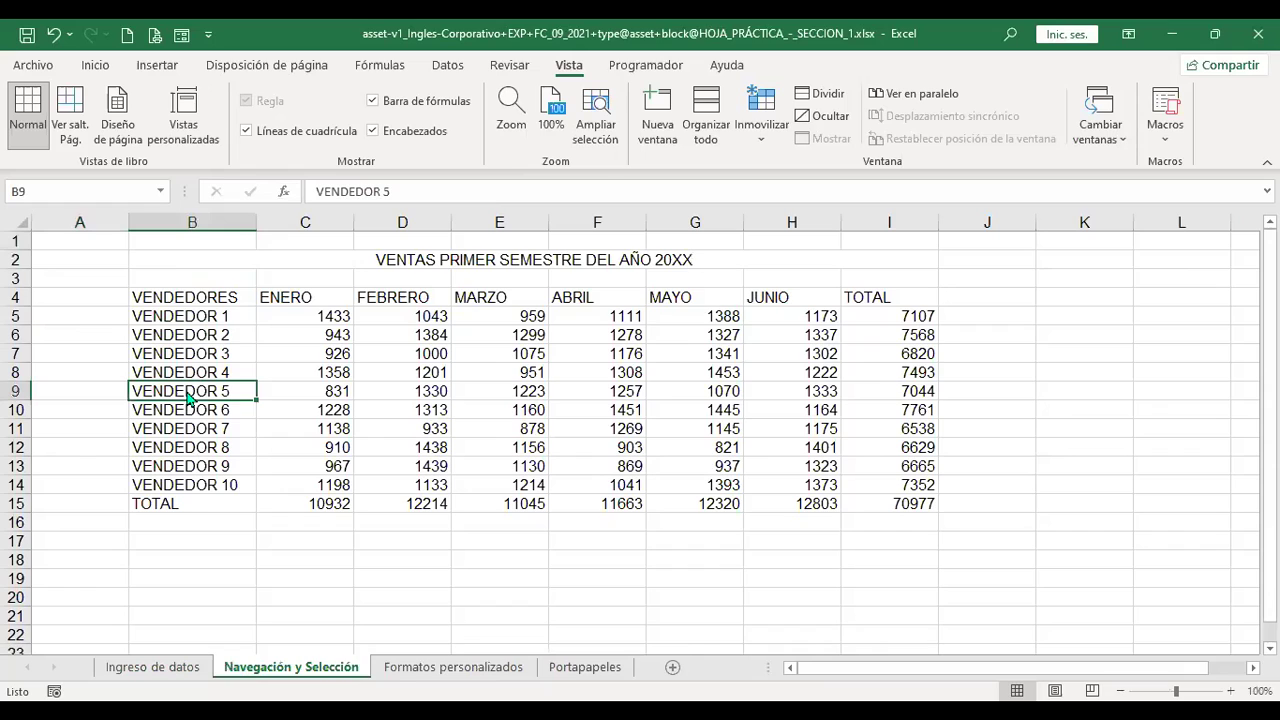
pyautogui.rightClick(188, 398)
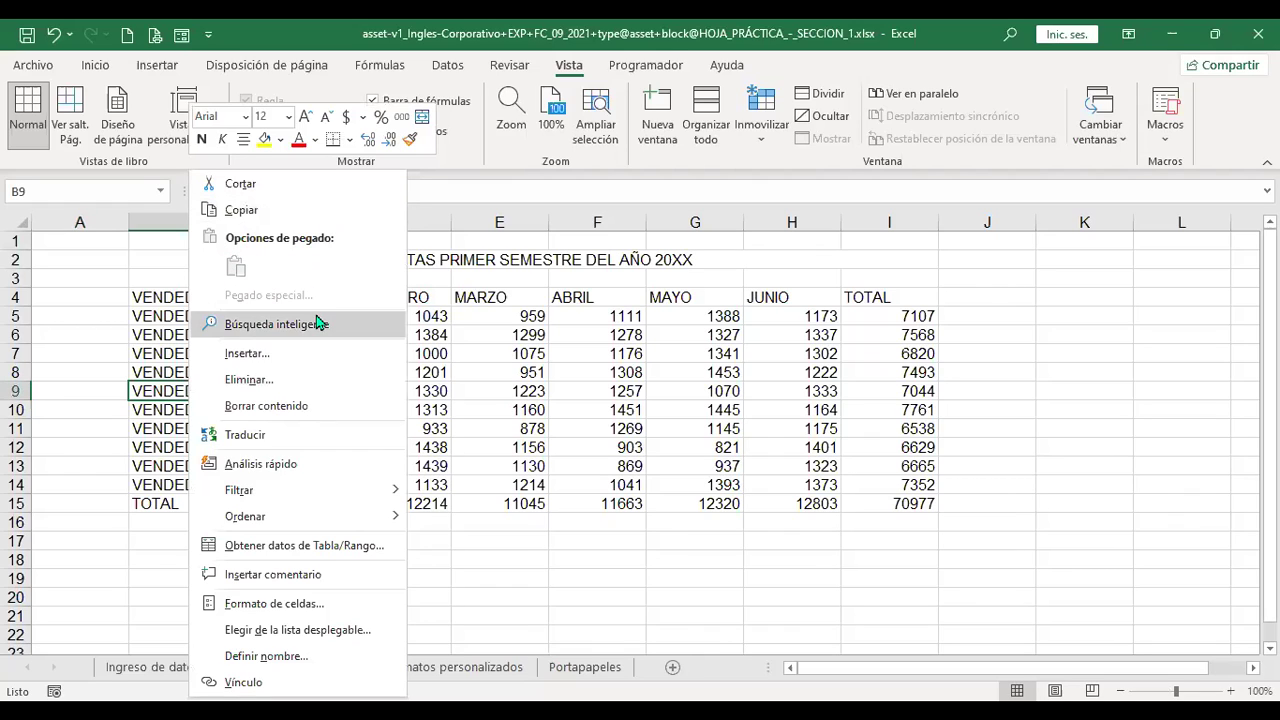
pyautogui.press('Escape')
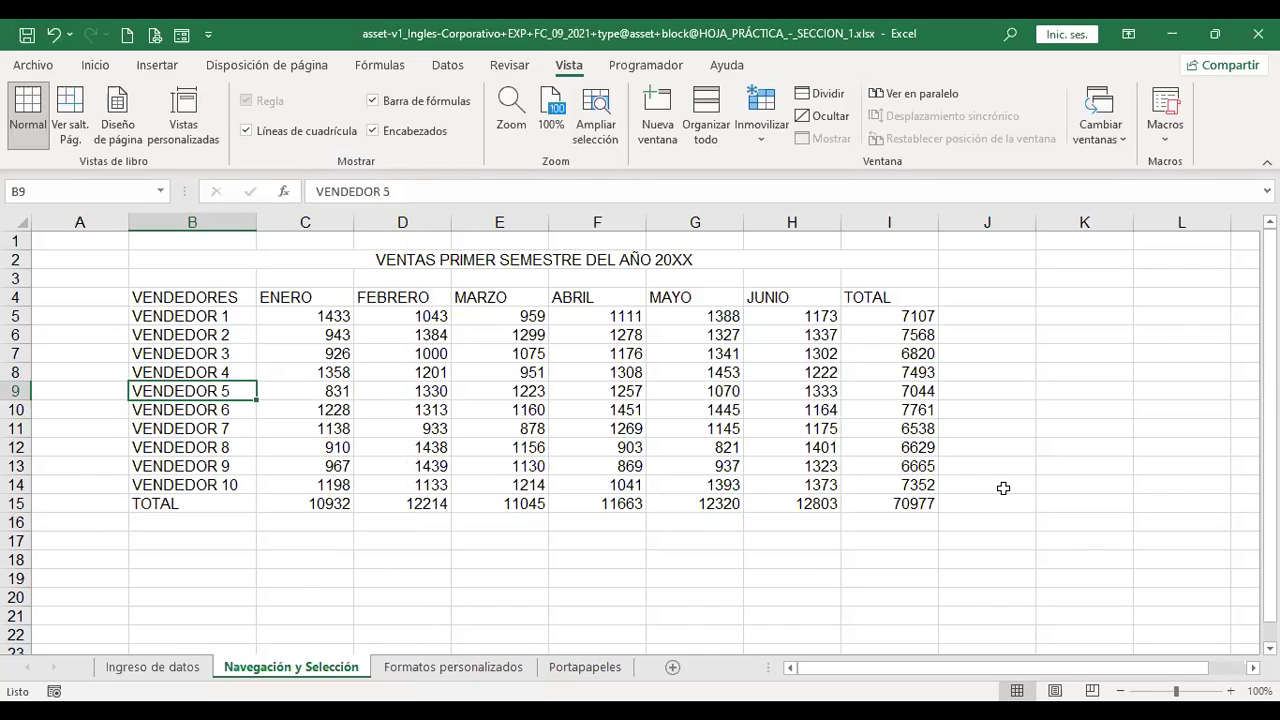
pyautogui.click(1003, 488)
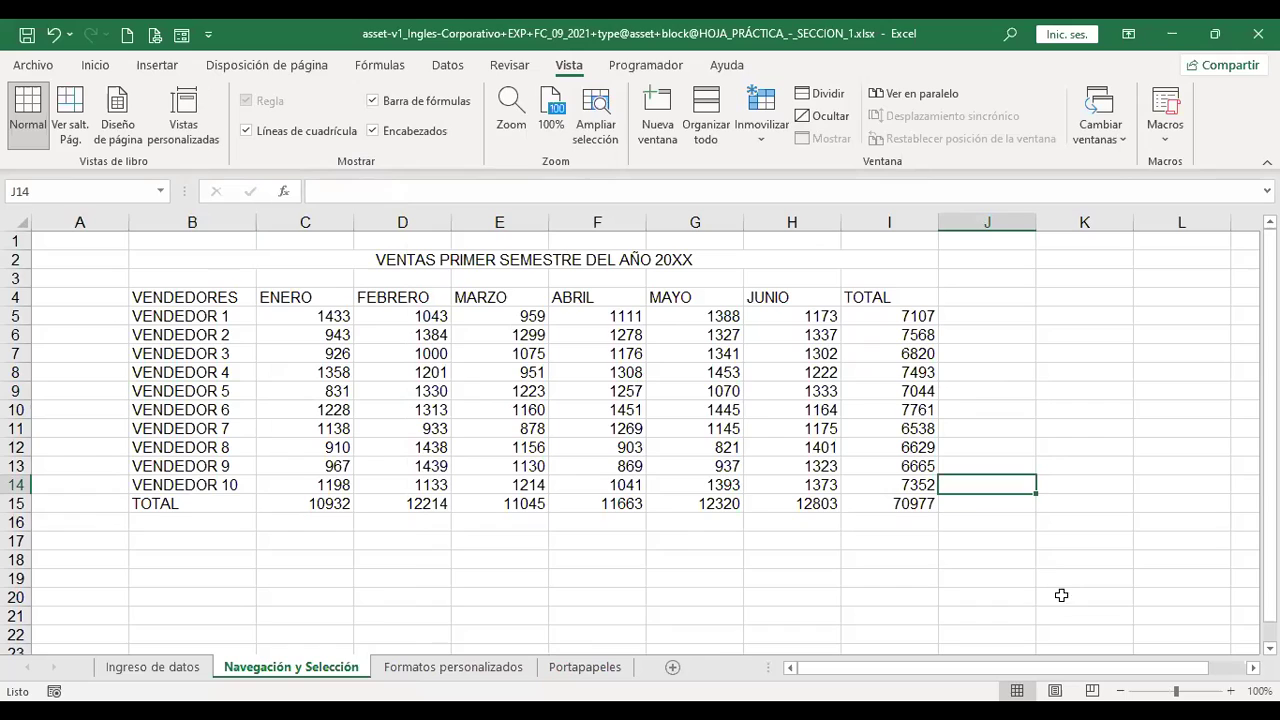
pyautogui.click(77, 239)
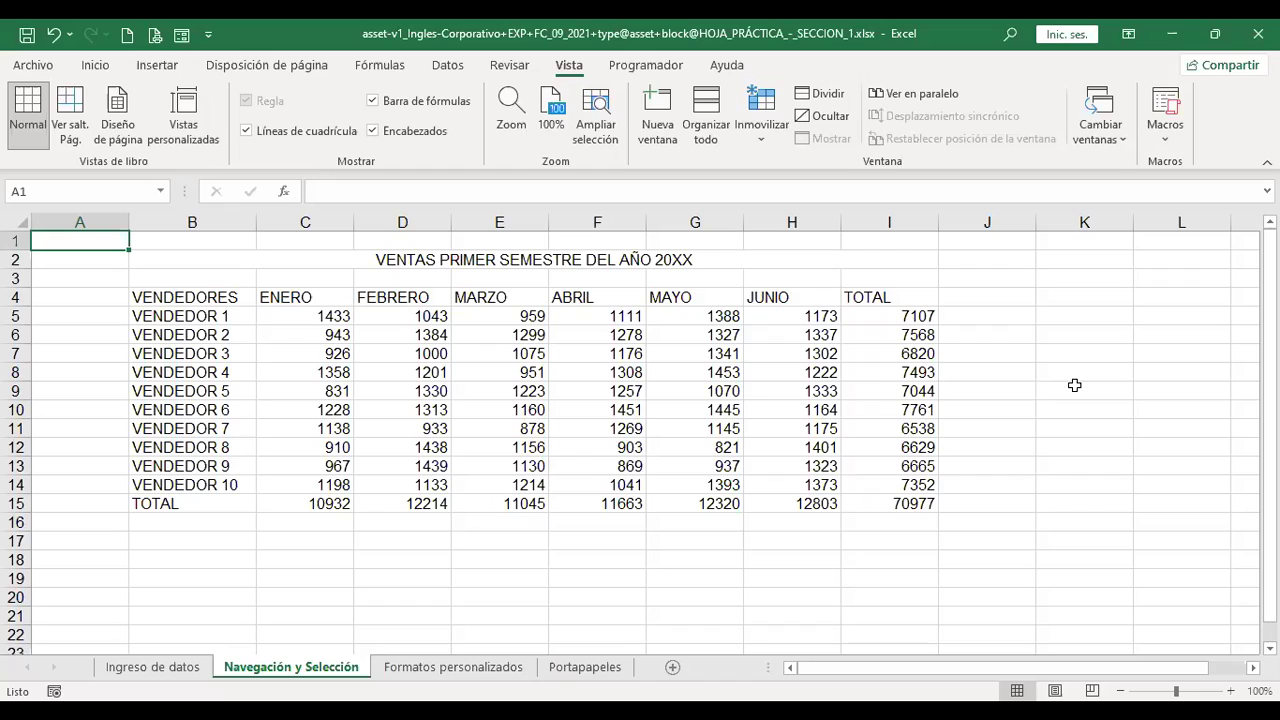
# Show the access keys, view the Nuevo page of workbook templates, and return to the worksheet
pyautogui.press('alt')
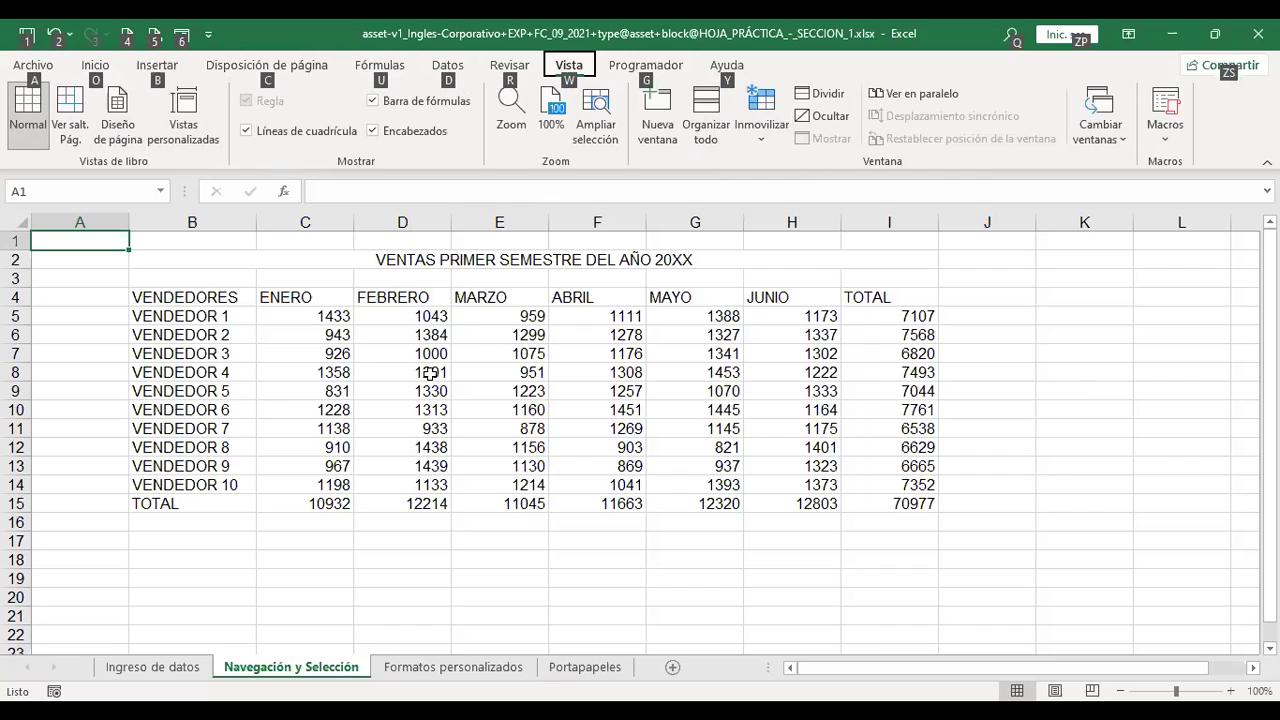
pyautogui.press('a')
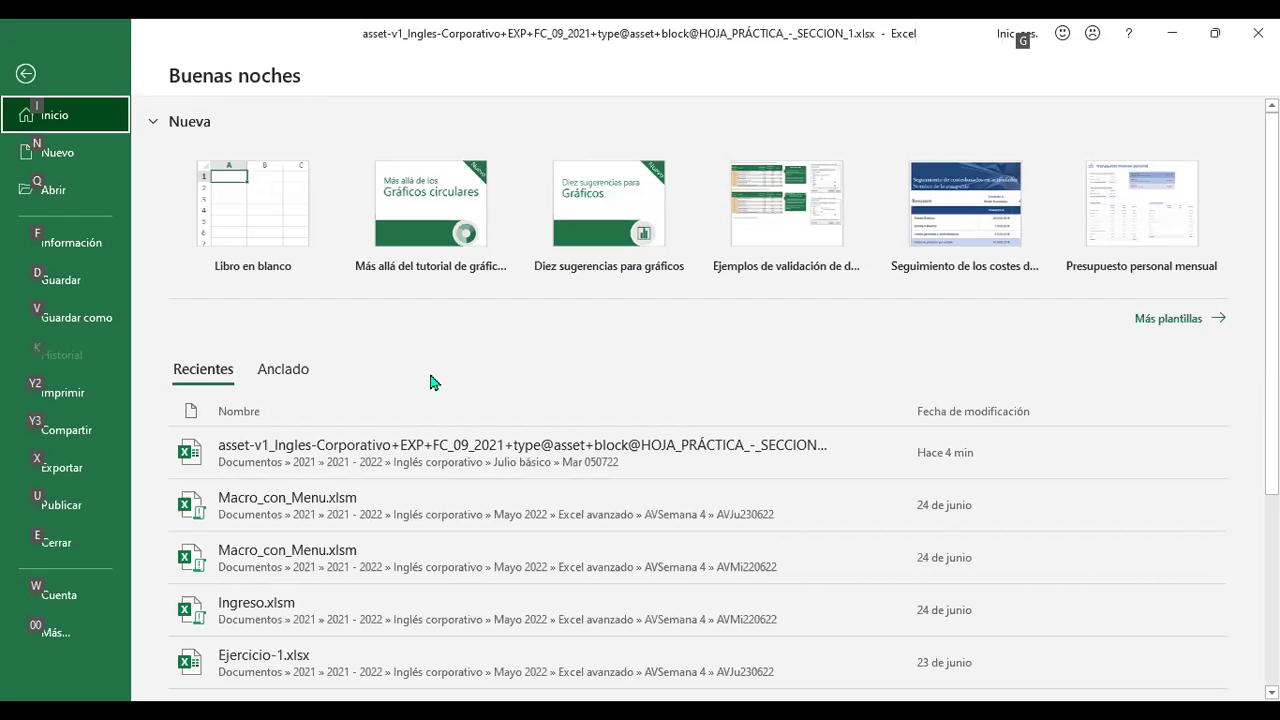
pyautogui.press('Down')
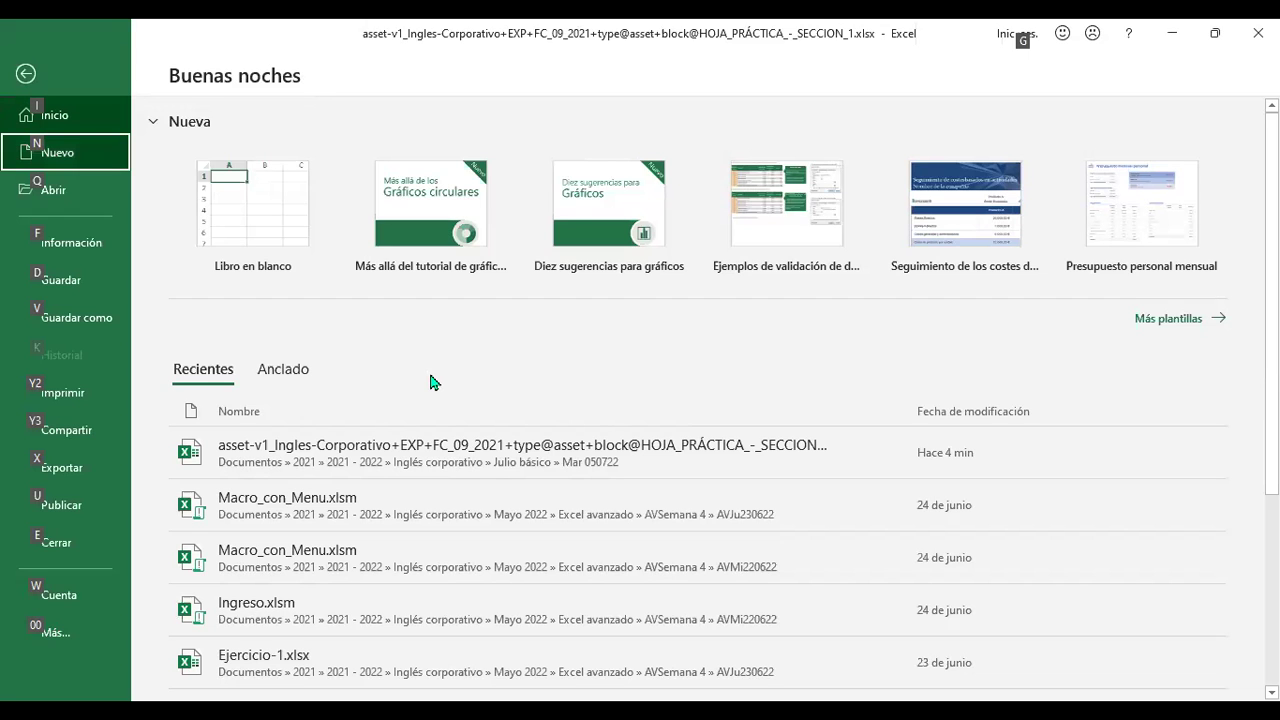
pyautogui.press('Return')
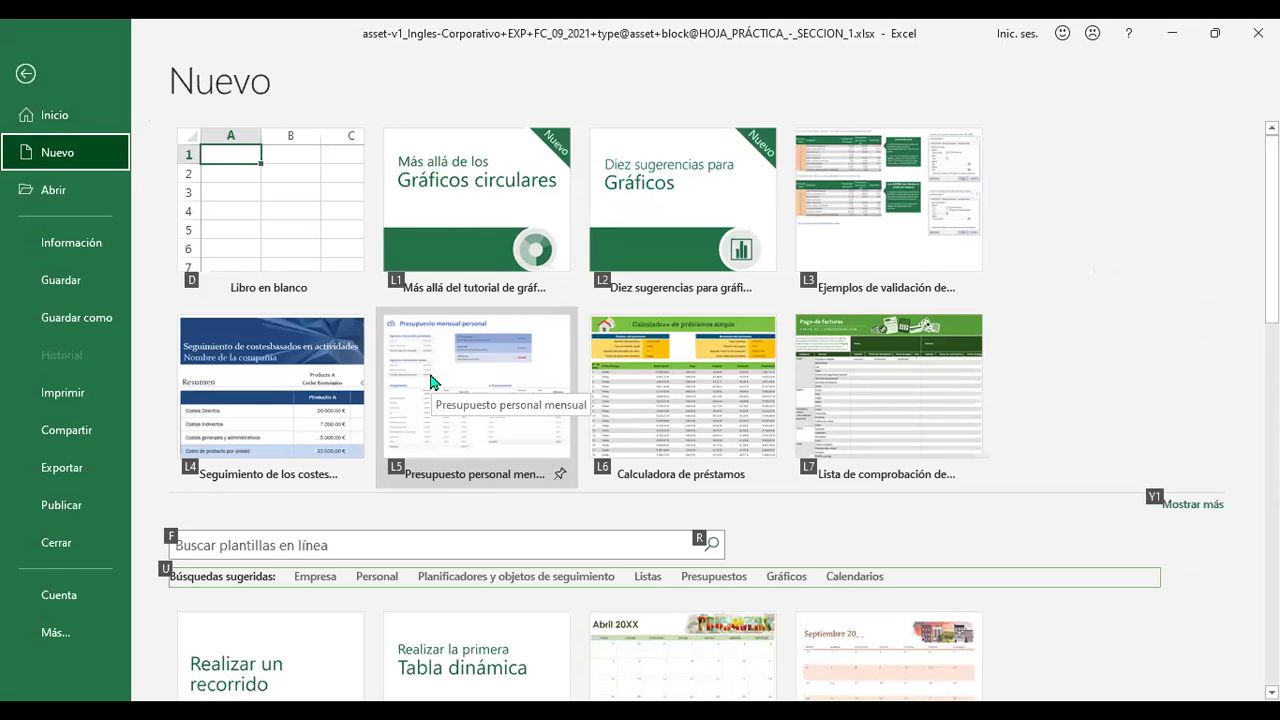
pyautogui.press('Escape')
pyautogui.press('Escape')
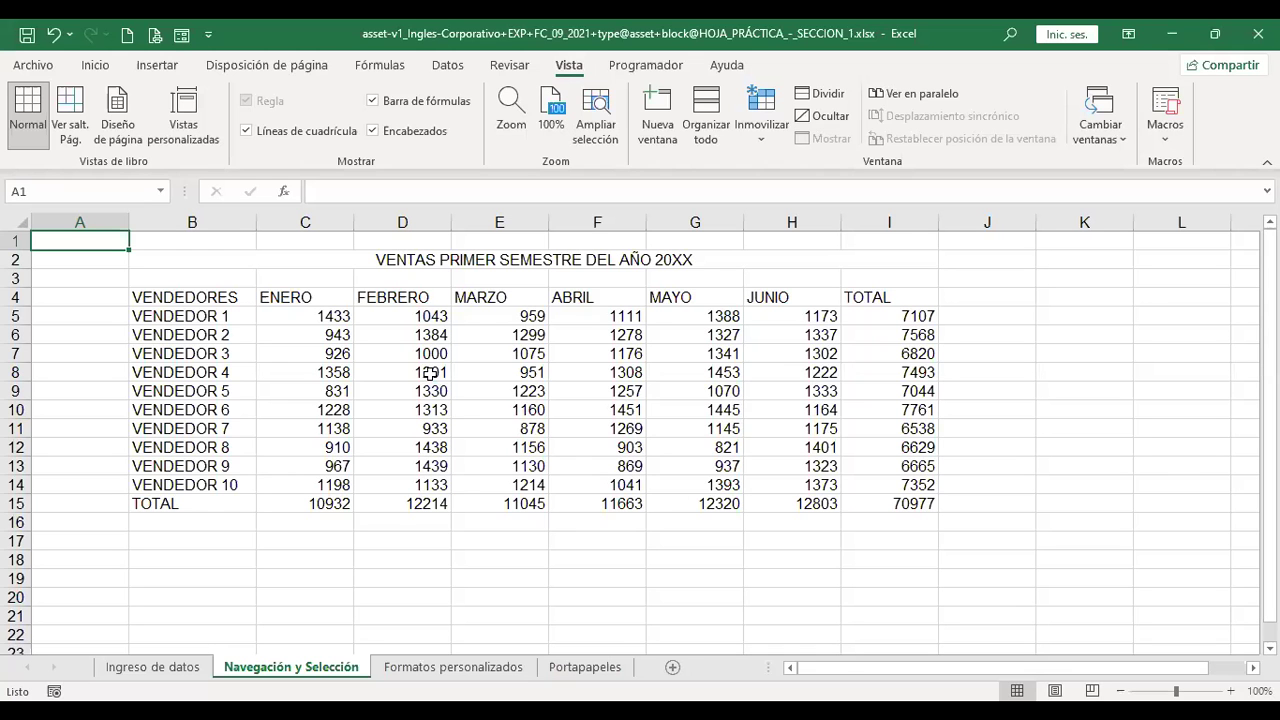